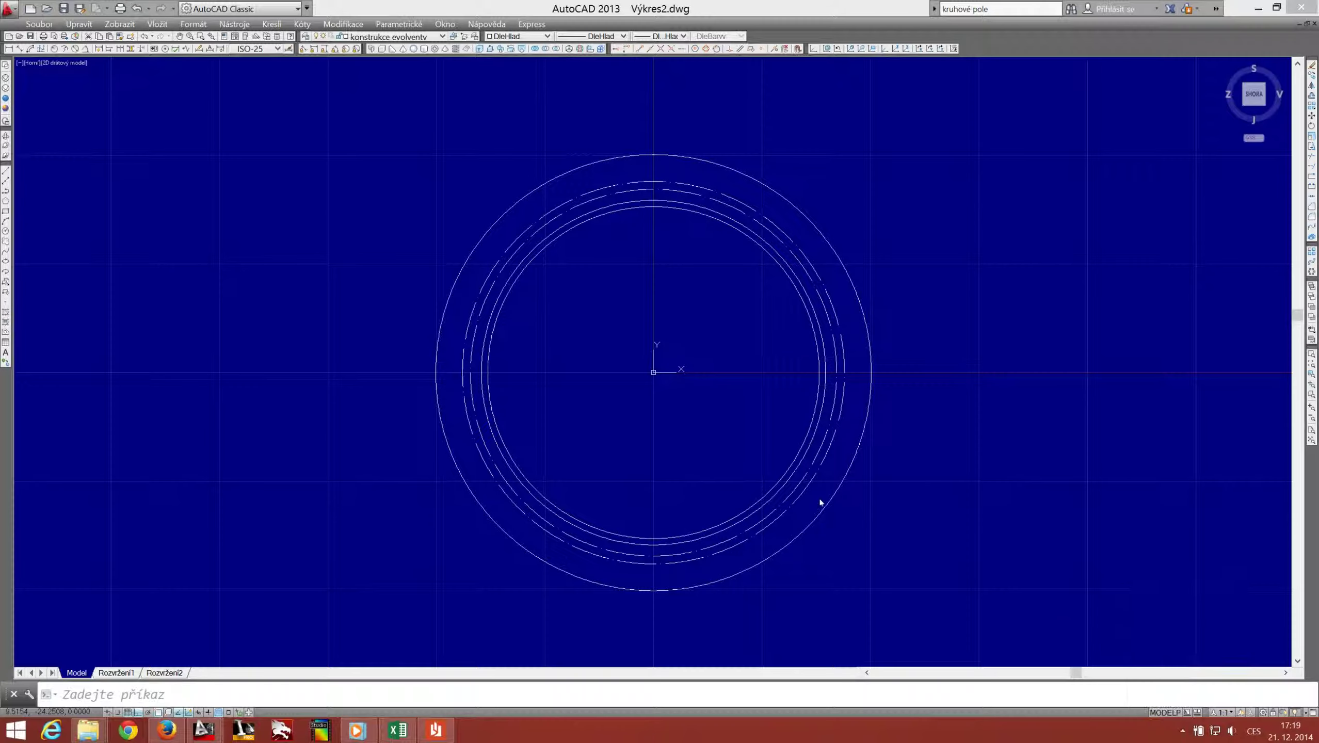
Step: Draw a line from the origin up to the circles' top, then 30 units to the right
text(l)
key(Return)
click(654, 372)
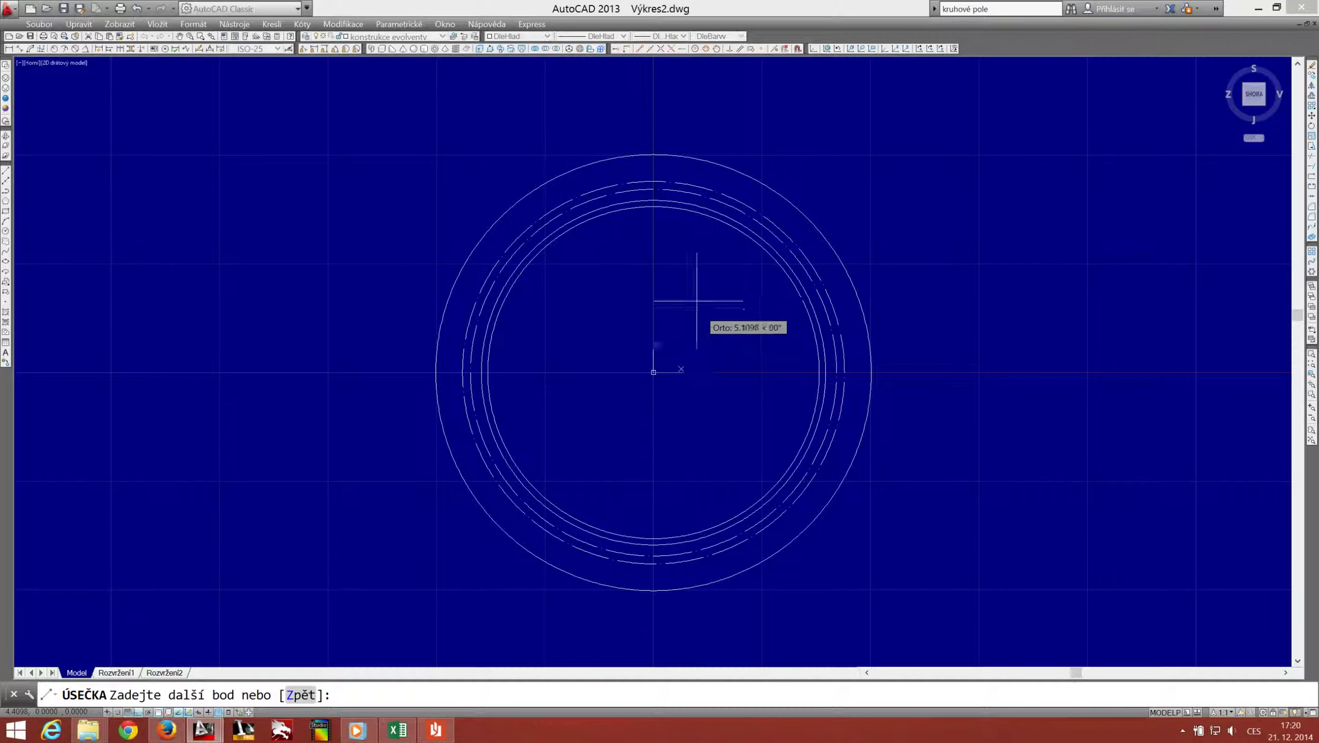
scroll(654, 193, up, 2)
click(653, 204)
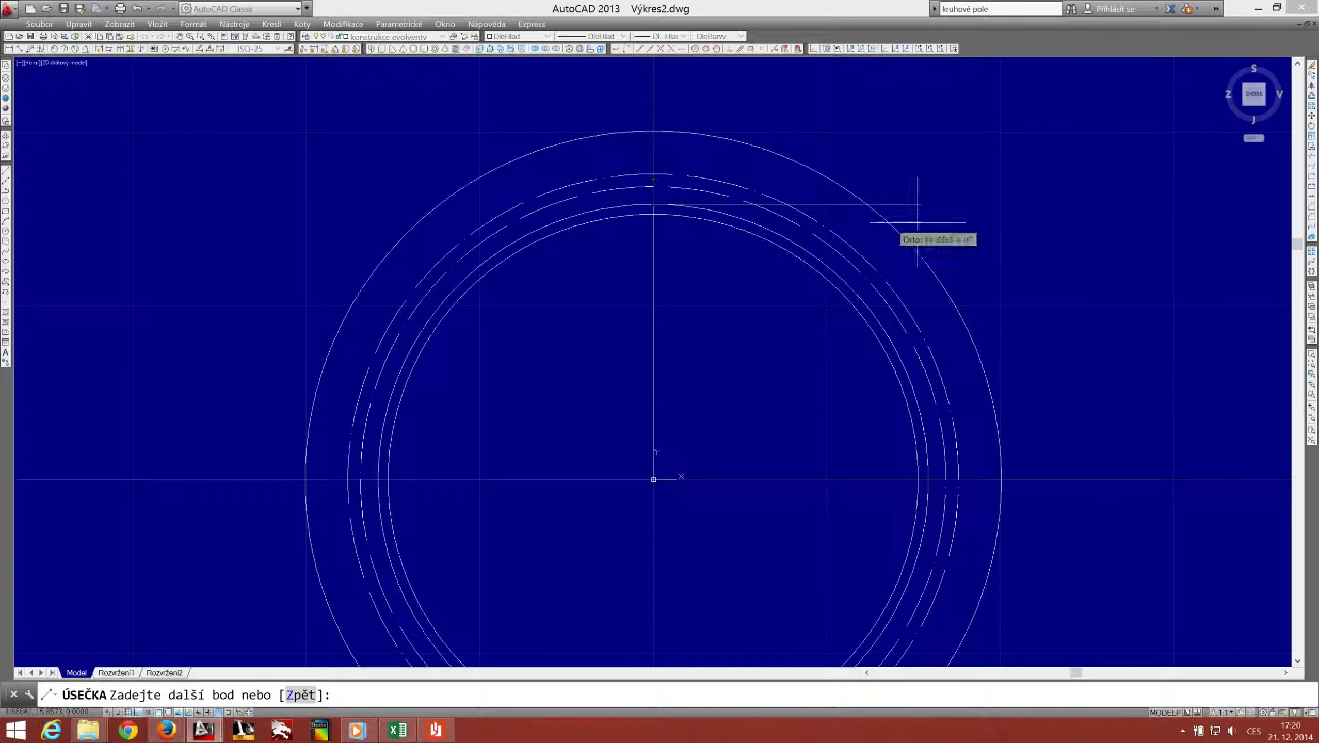
text(30)
key(Return)
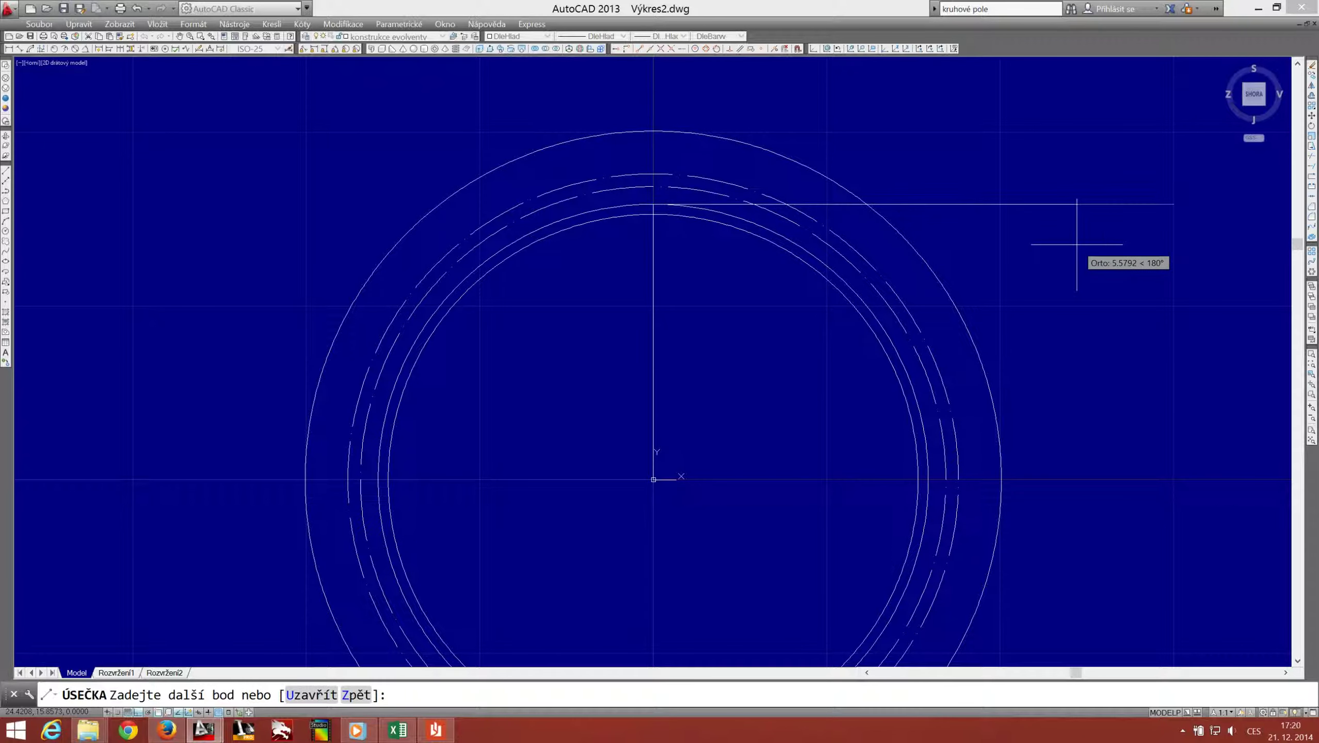
key(Return)
Step: Polar-array the horizontal line about 0,0 into 15 items spaced 3.6132085° apart
click(1312, 106)
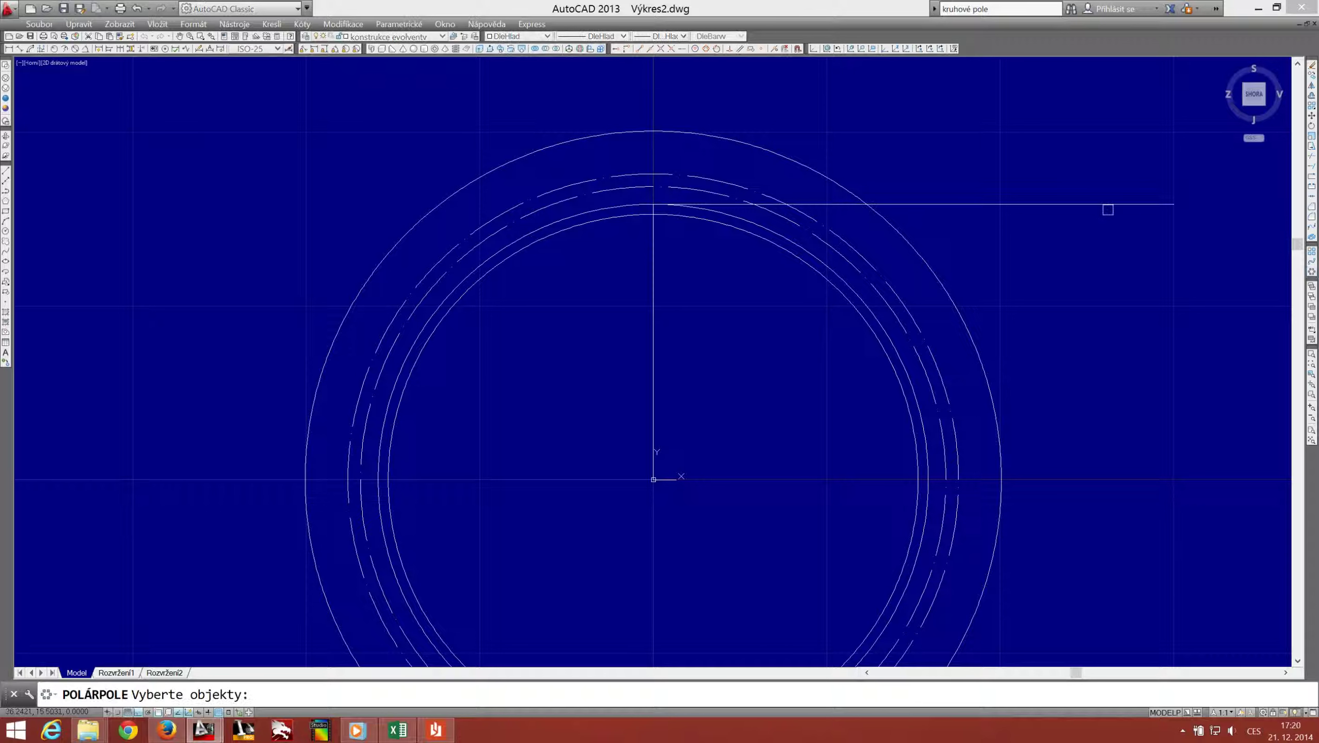
click(1107, 205)
key(Return)
text(0)
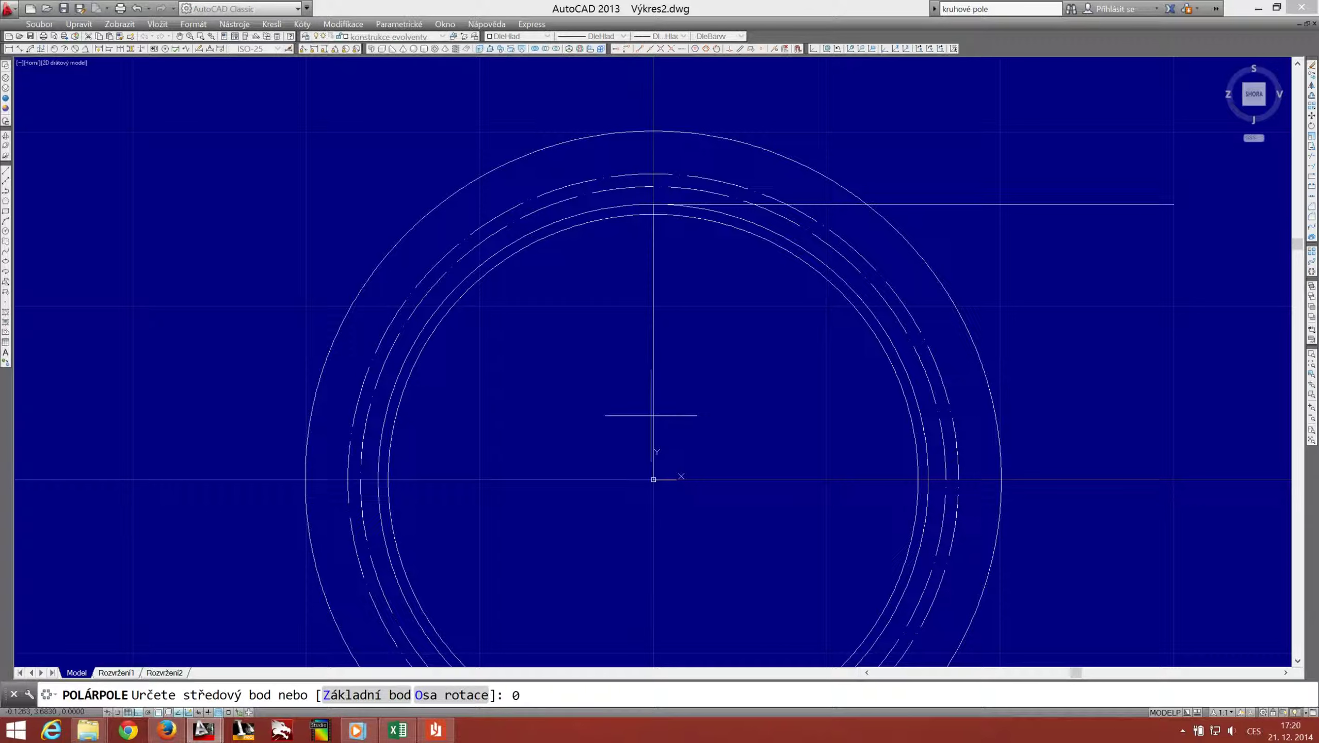
text(,0)
key(Return)
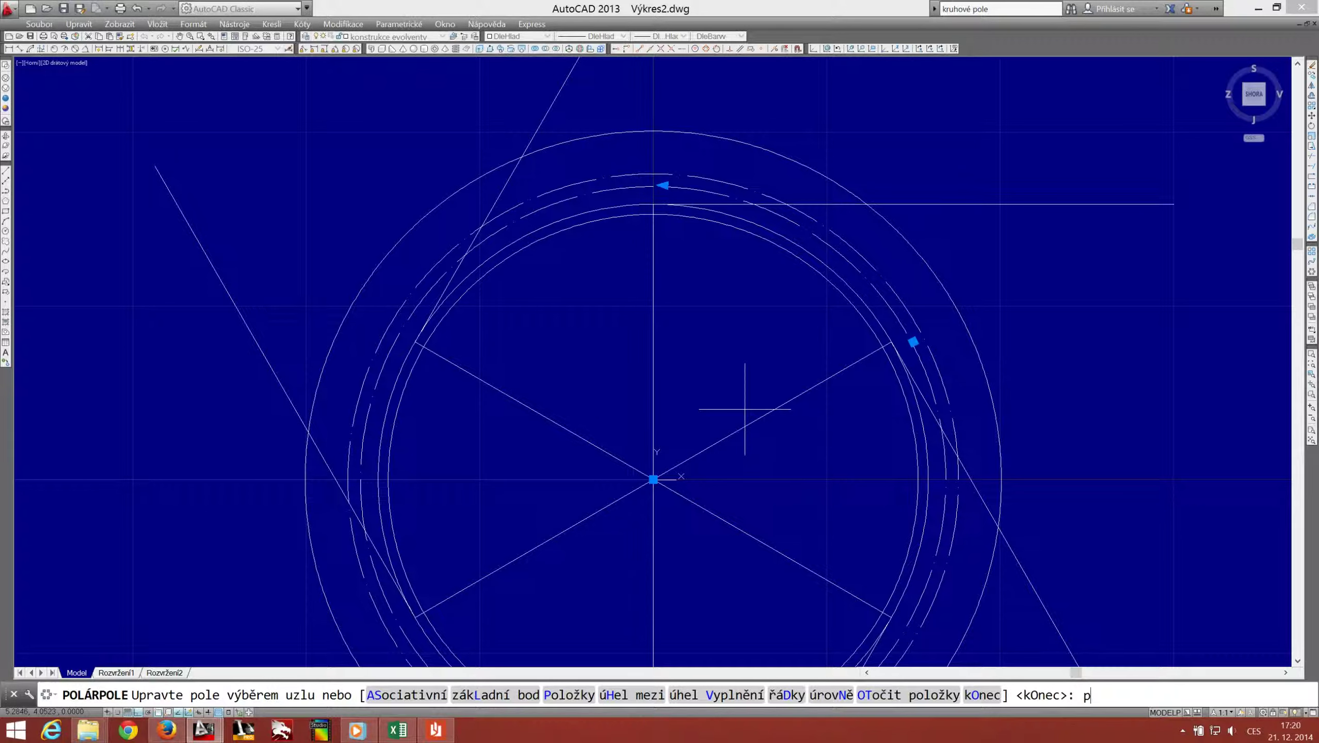
key(Return)
key(Return)
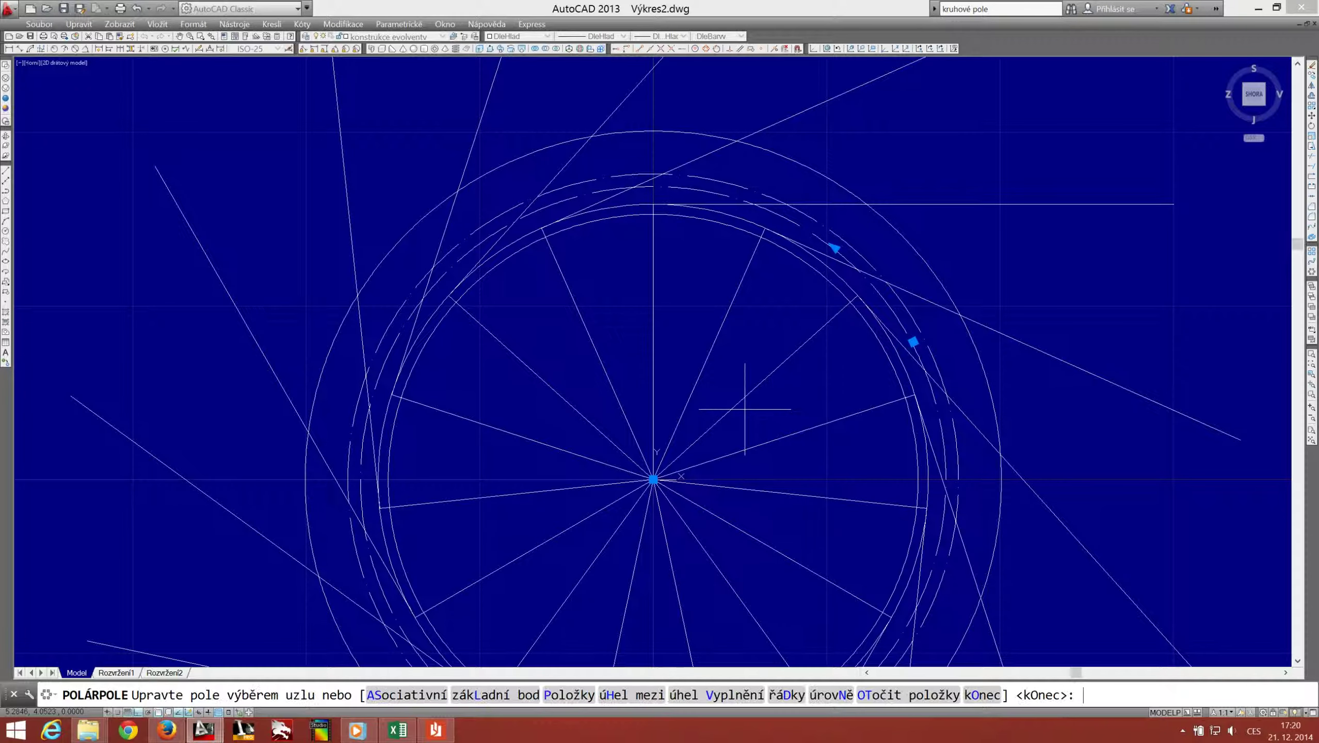
text(rčete úh)
key(Return)
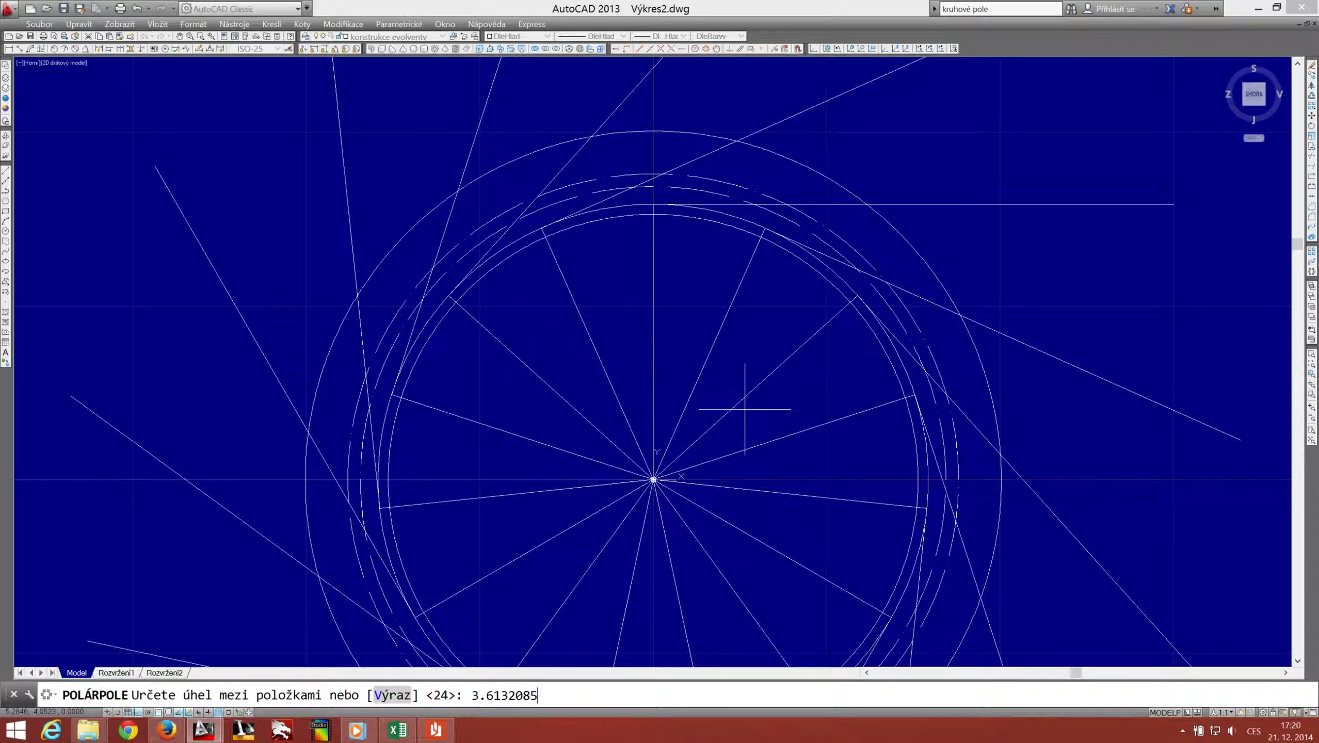
key(Return)
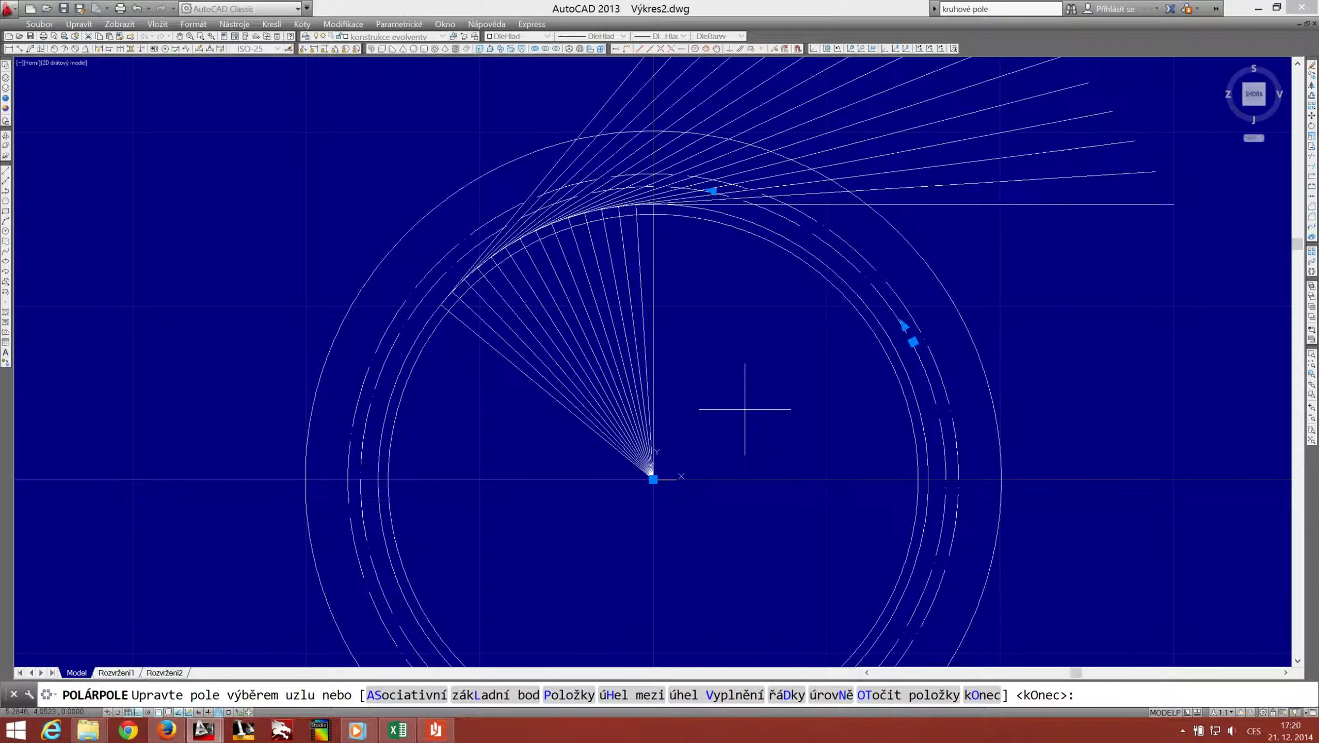
key(Return)
Step: Draw circles of radius 14 and 13 centred on the first two line intersections
middle_drag(661, 221, 662, 261)
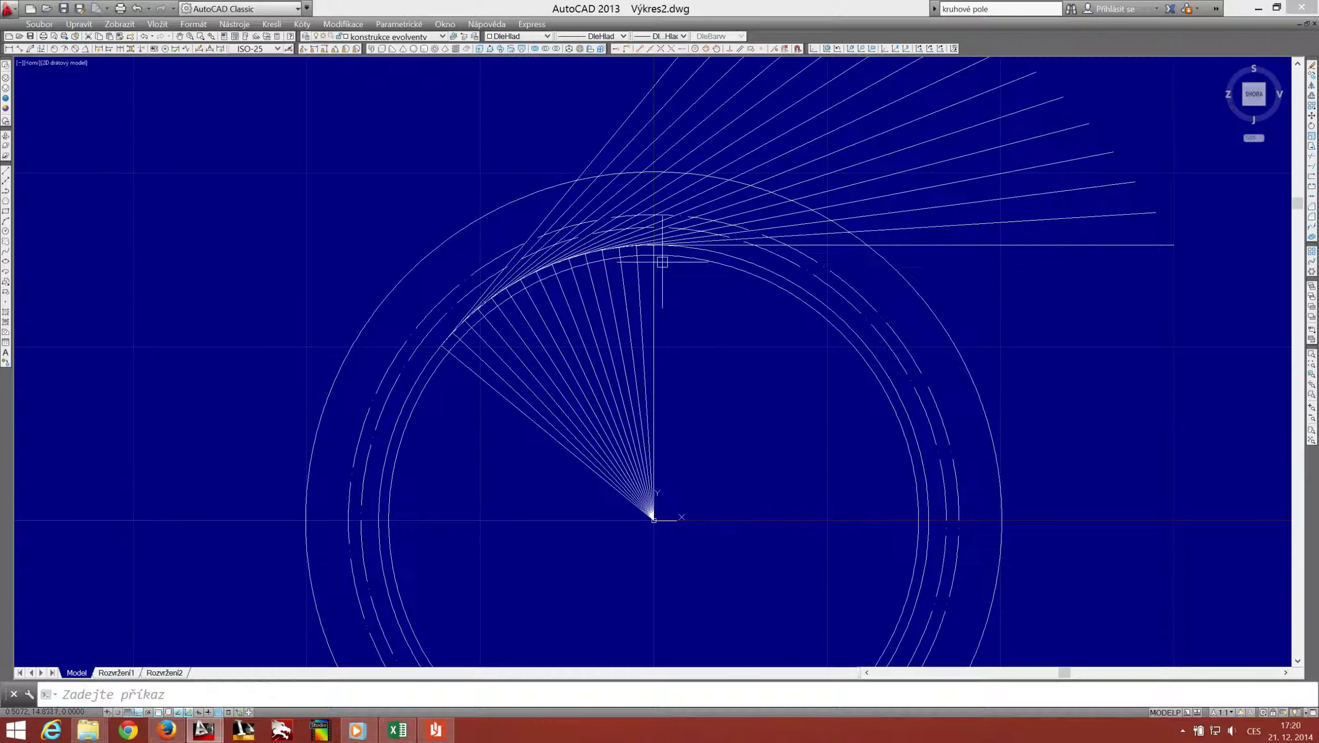
click(5, 232)
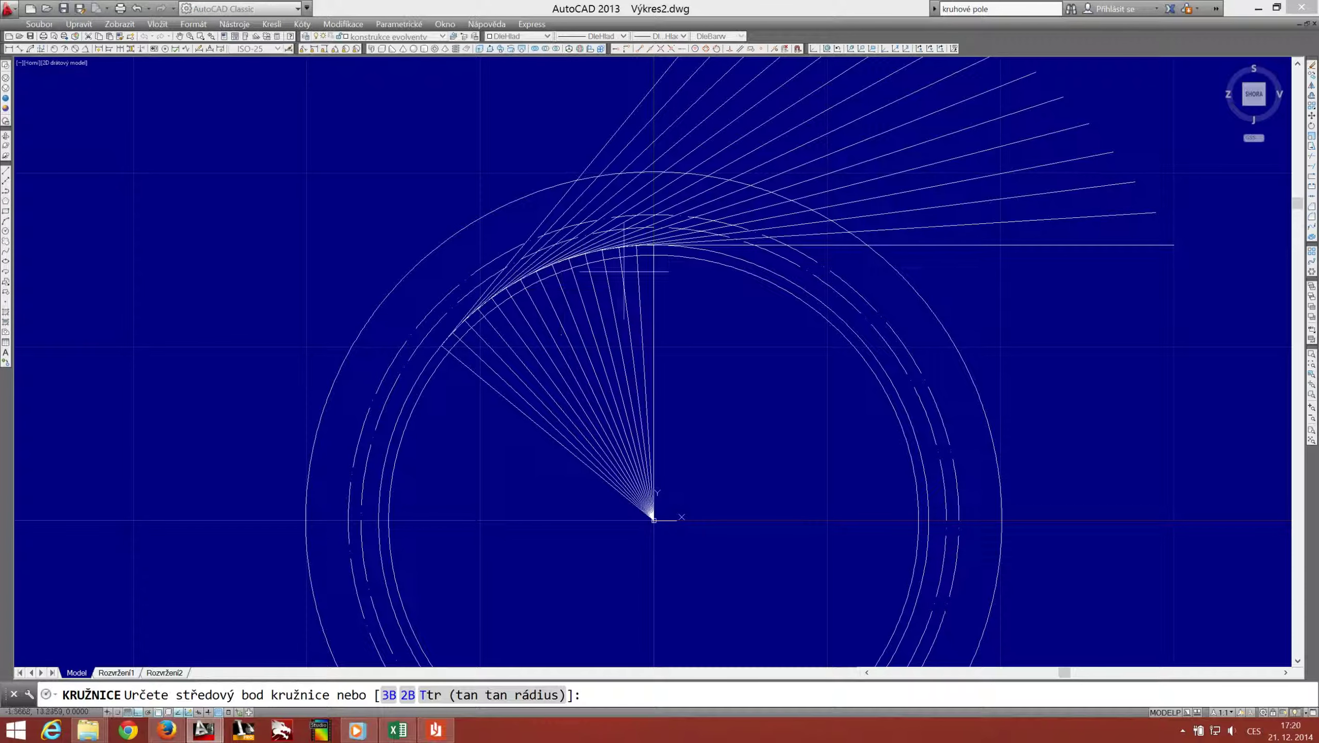
scroll(472, 295, up, 5)
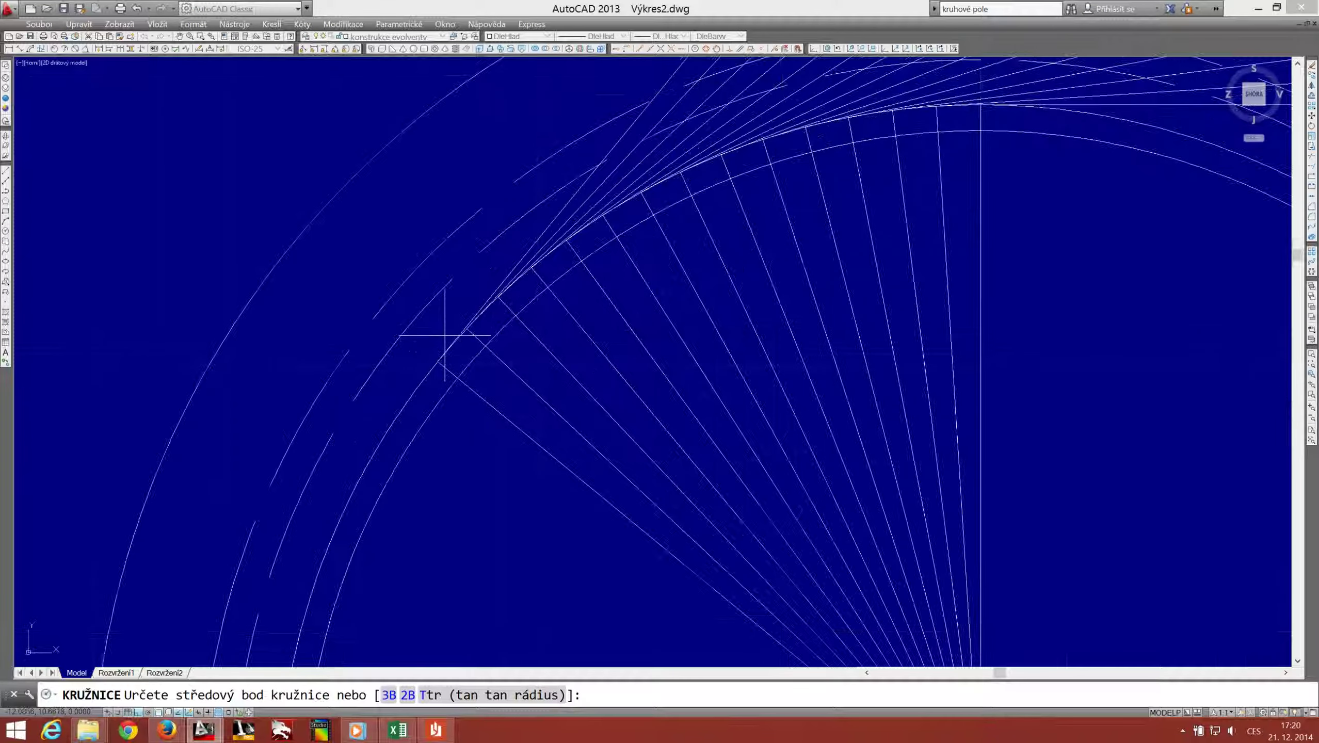
click(438, 362)
text(4)
key(Return)
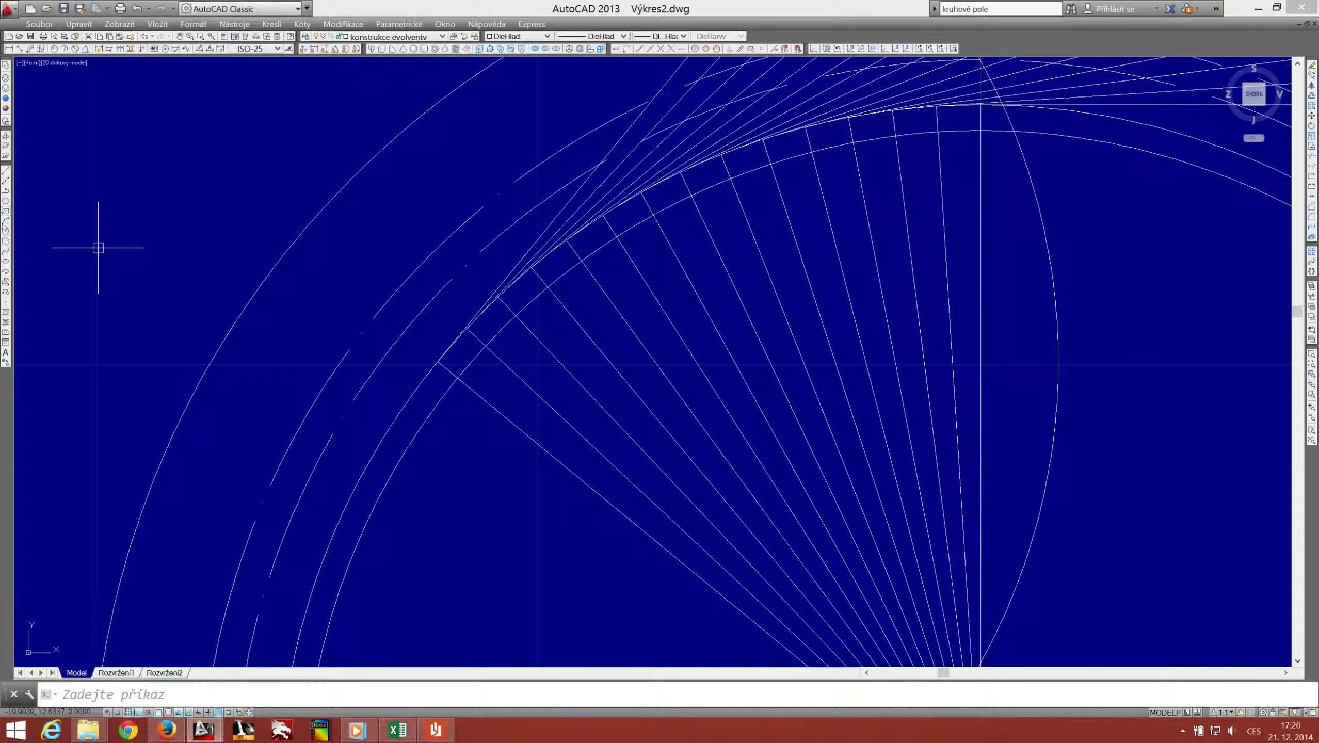
key(Return)
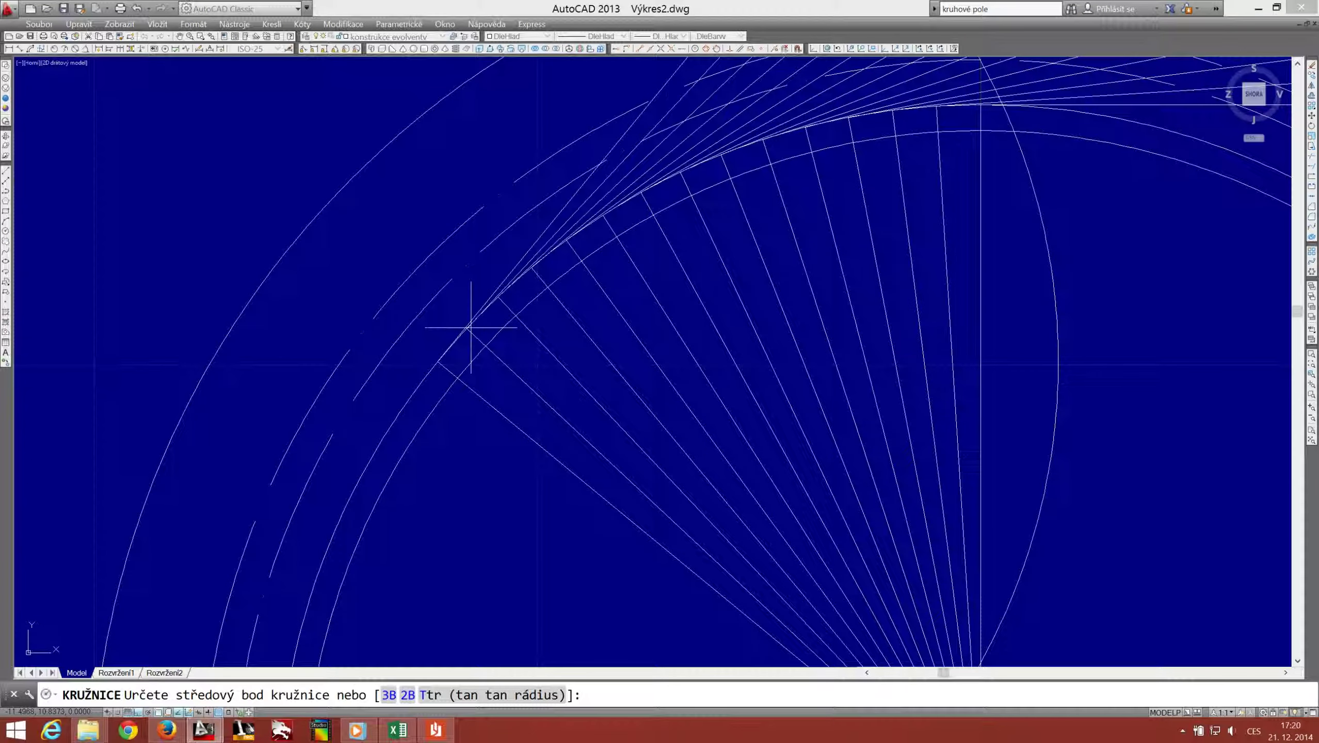
scroll(470, 327, up, 5)
click(440, 335)
text(1)
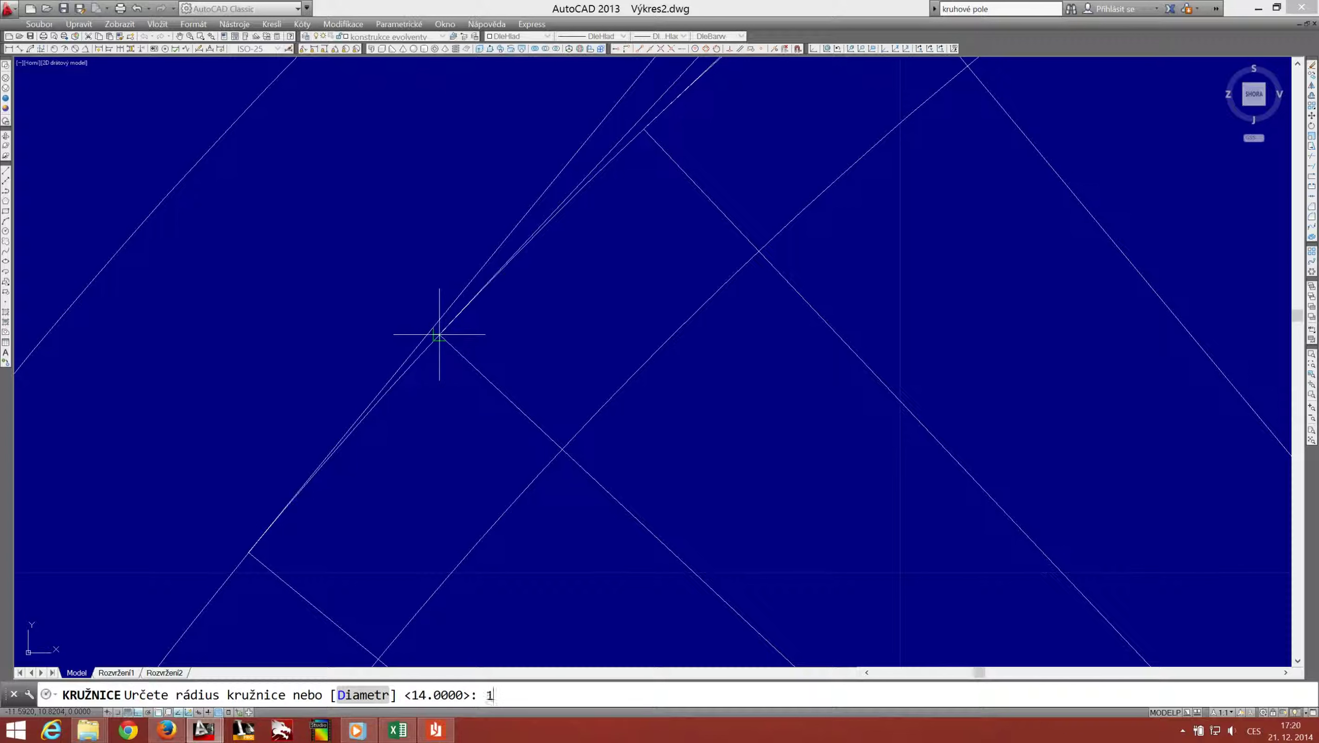
key(Return)
Step: Add circles of radius 12, 11 and 10 at the next intersections along the fan
key(Return)
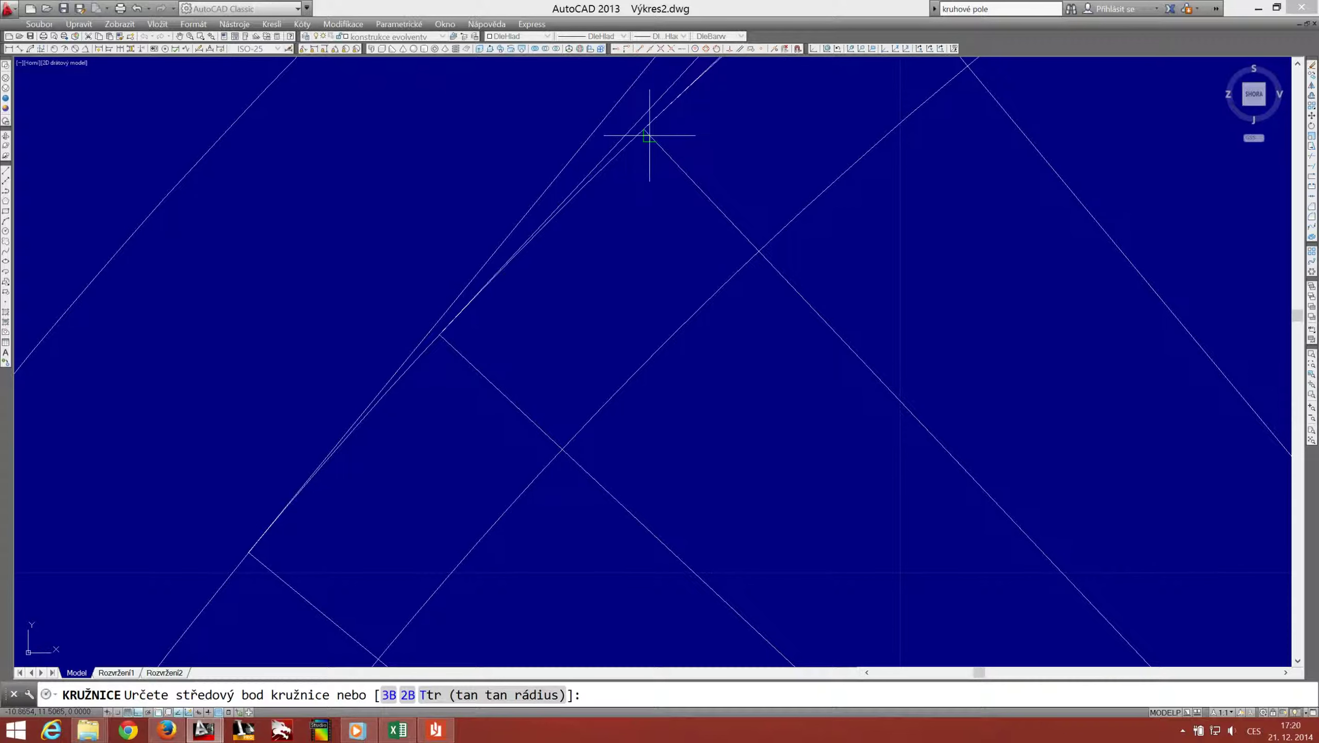
click(644, 129)
key(Return)
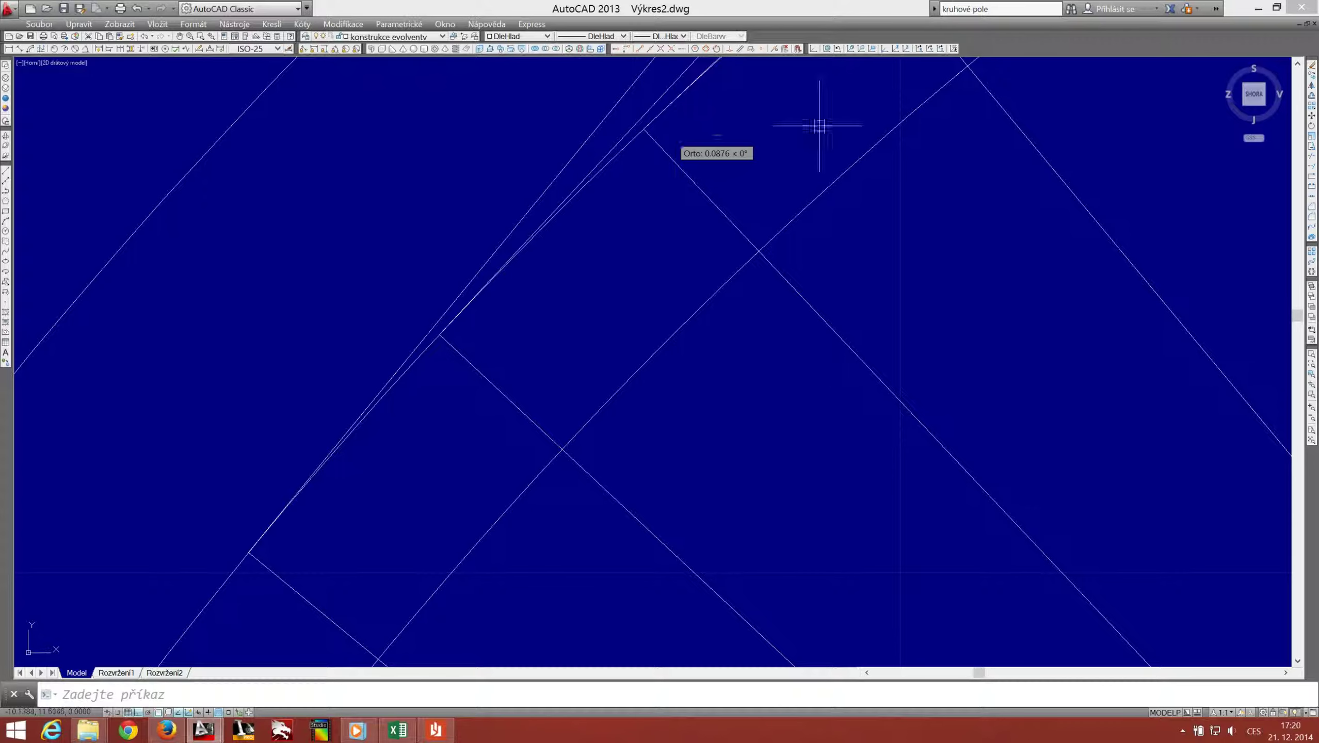
scroll(819, 123, up, 2)
key(Return)
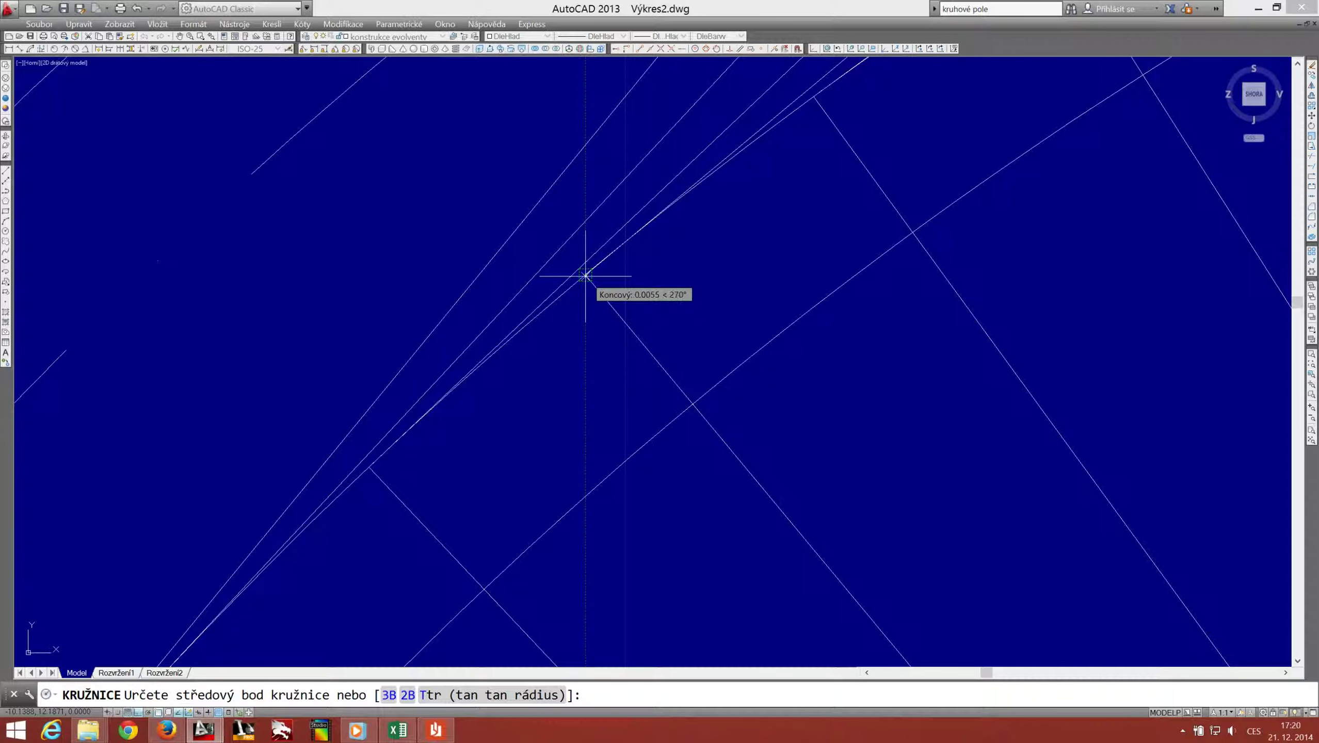
scroll(583, 276, up, 2)
click(579, 276)
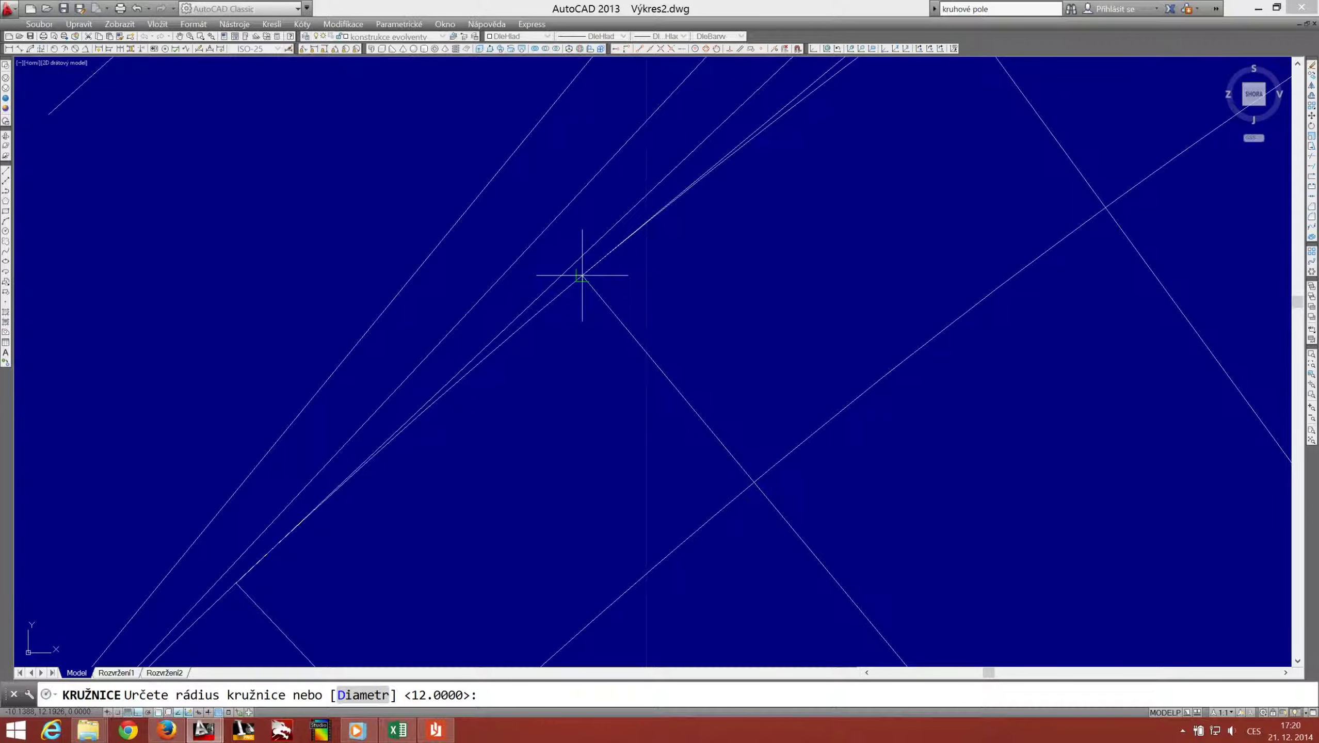
text(11)
key(Return)
scroll(833, 245, up, 1)
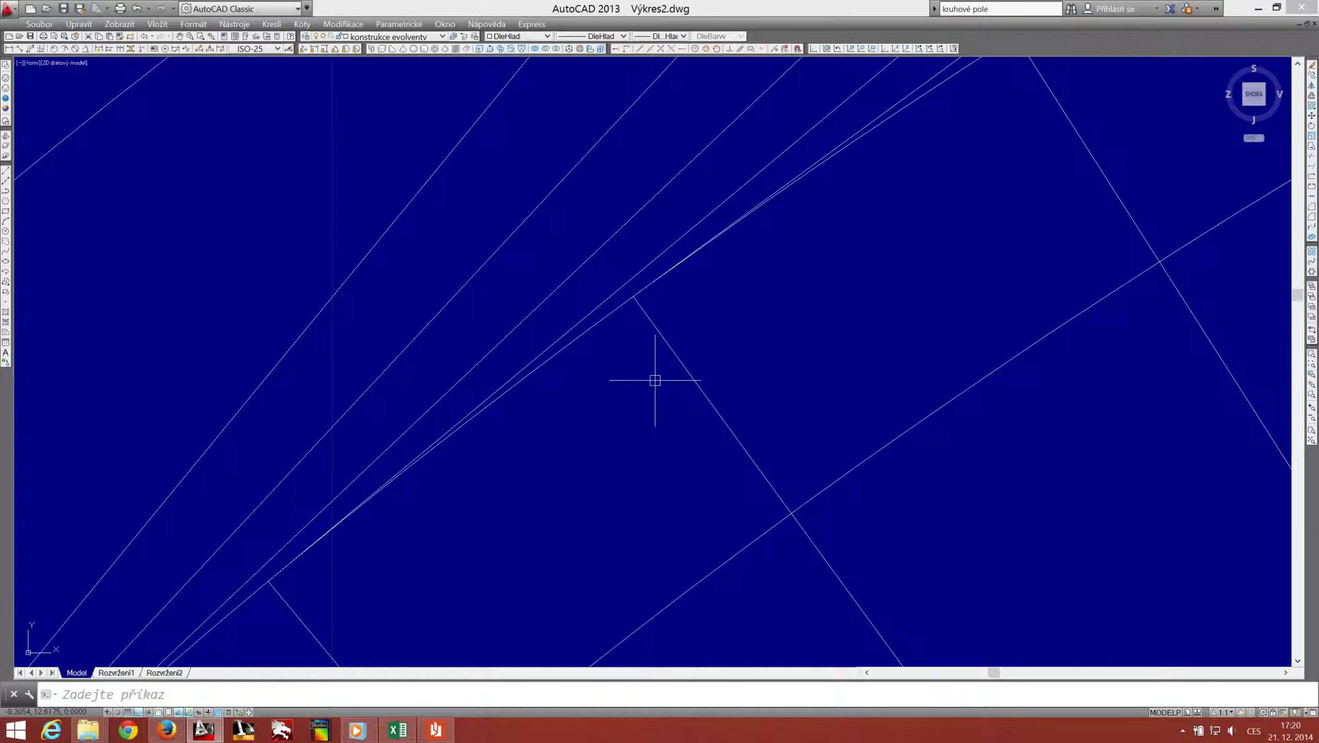
key(Return)
click(633, 297)
text(1)
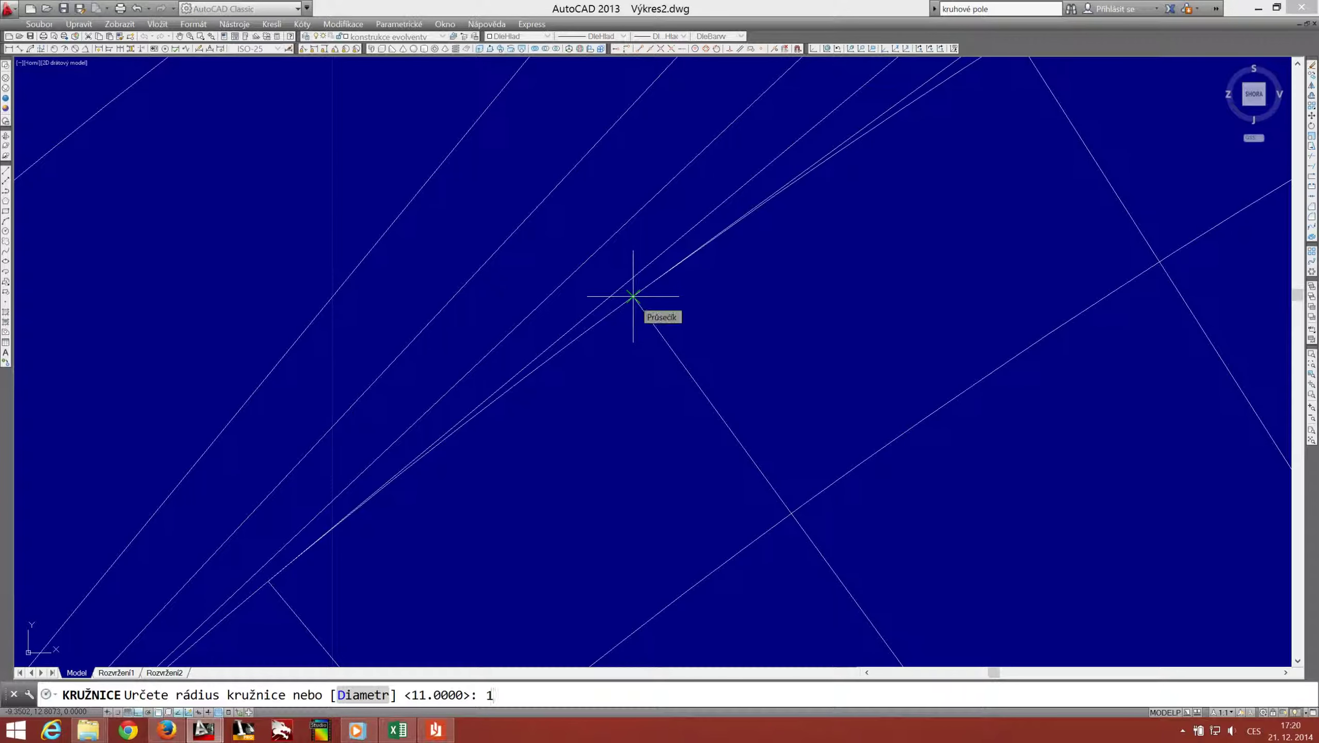
key(Return)
Step: Add circles of radius 9, 8 and 7 at the following intersections
middle_drag(633, 427, 601, 478)
key(Return)
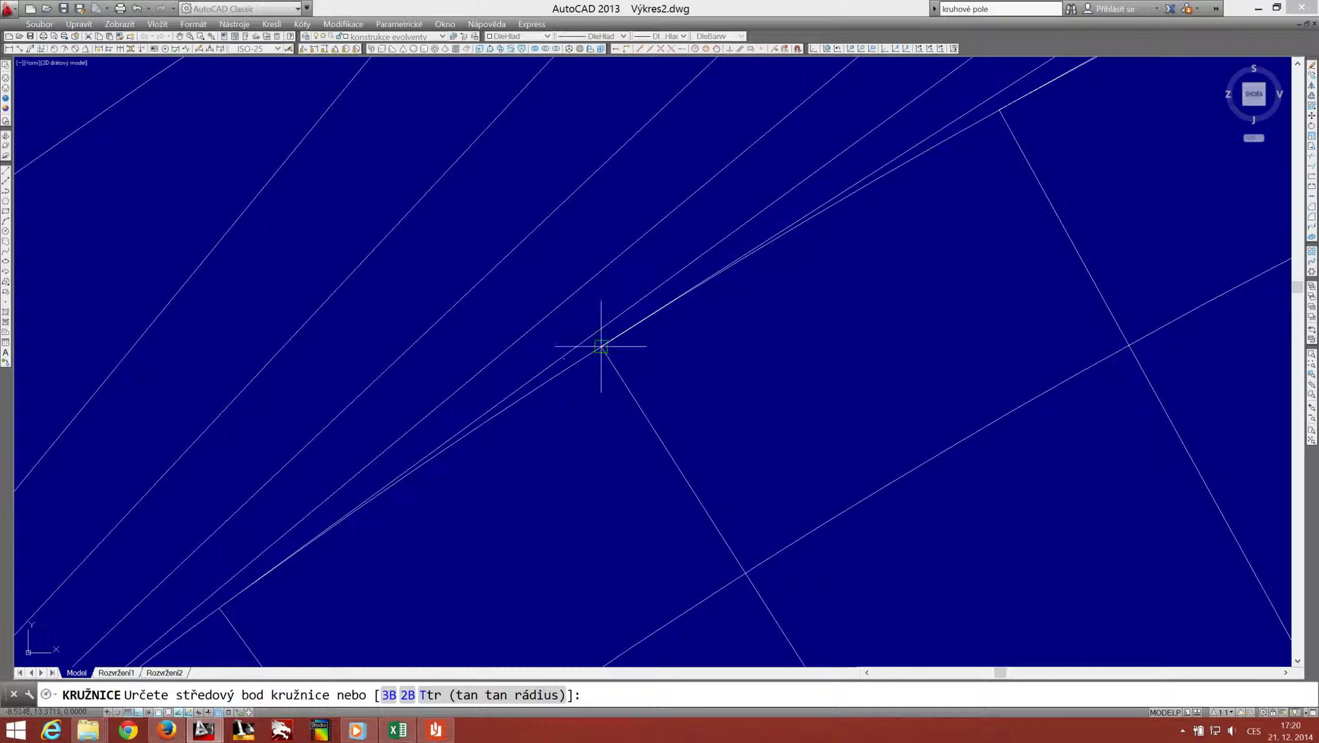
click(601, 347)
key(Return)
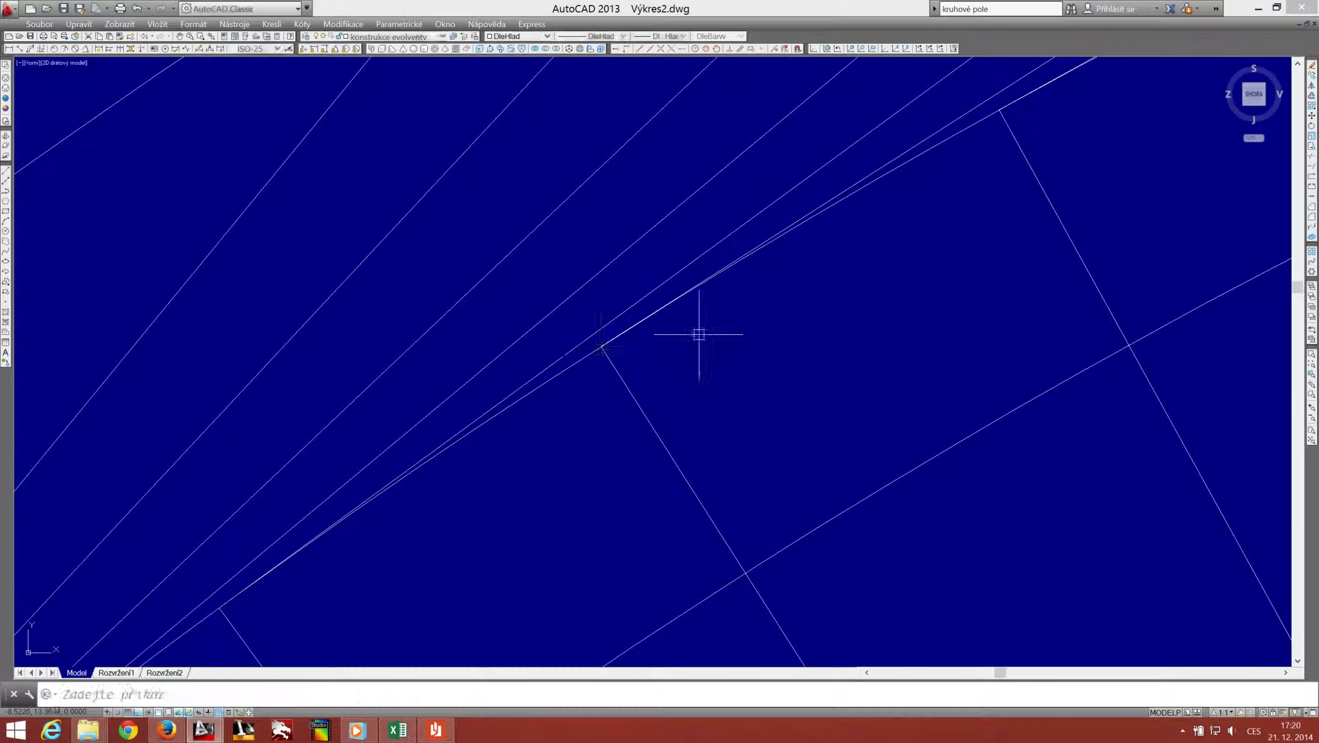
key(Return)
middle_drag(608, 396, 548, 436)
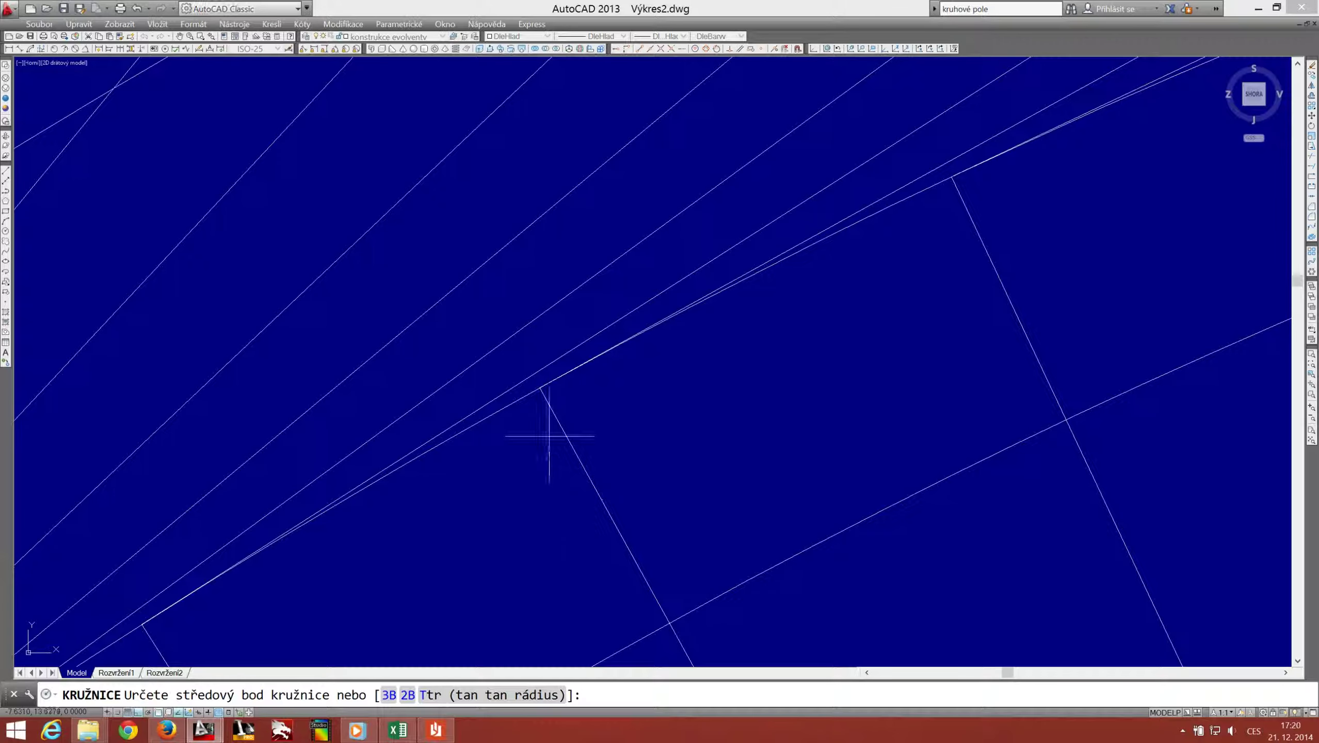
click(539, 388)
key(Return)
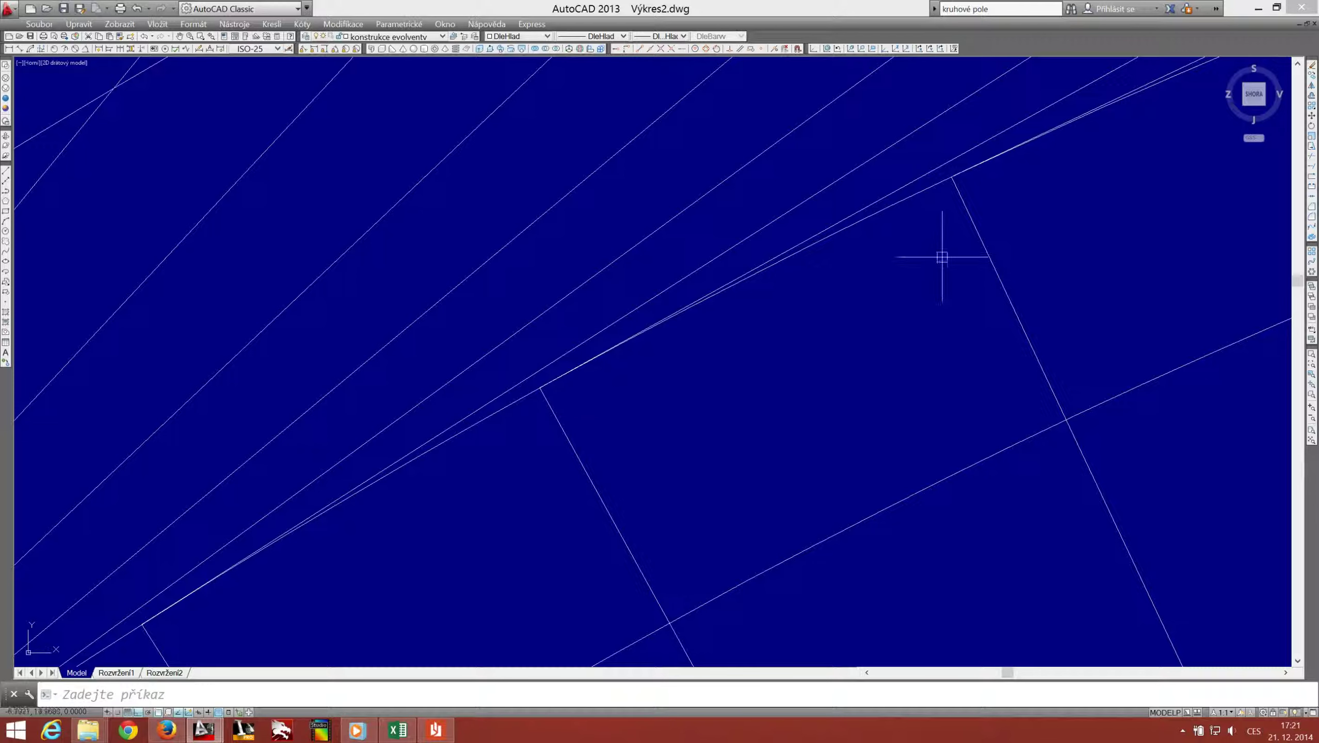
key(Return)
click(950, 177)
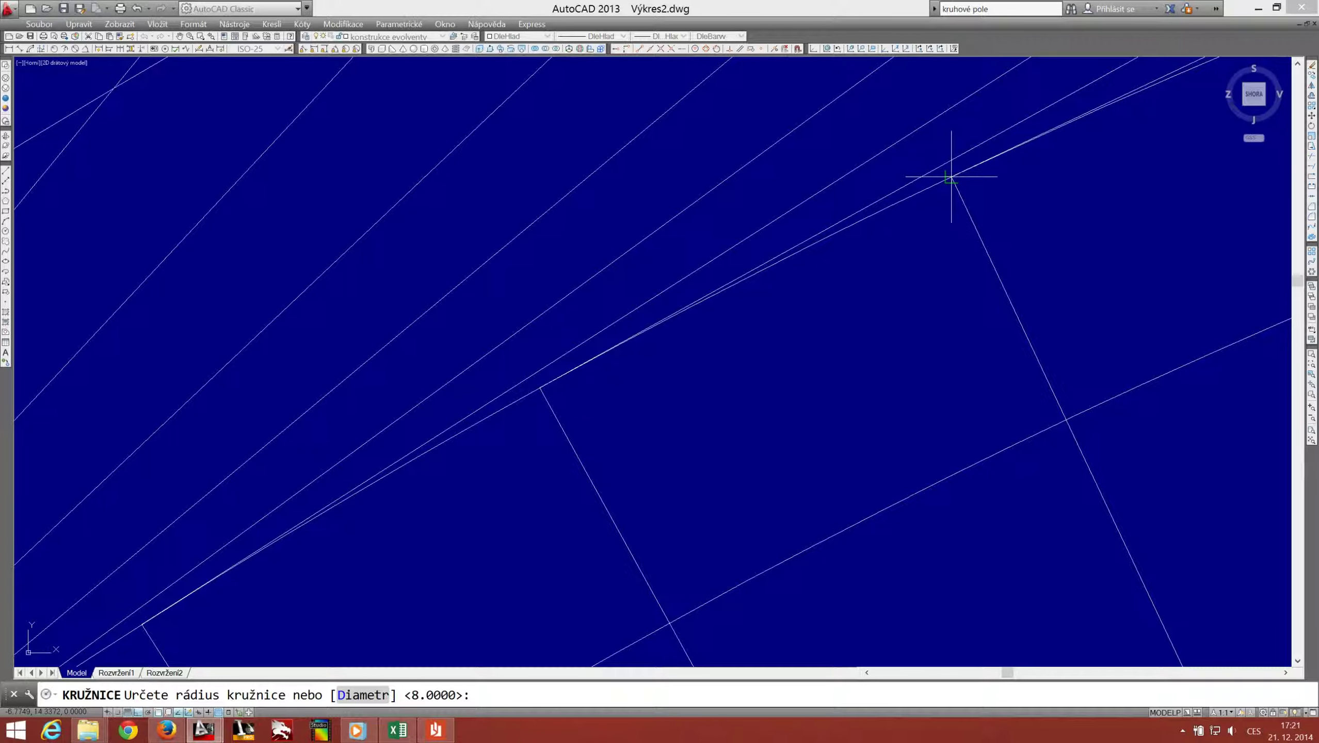
text(7)
key(Return)
key(Return)
Step: Add circles of radius 6 and 5 at the next intersections
middle_drag(950, 177, 742, 306)
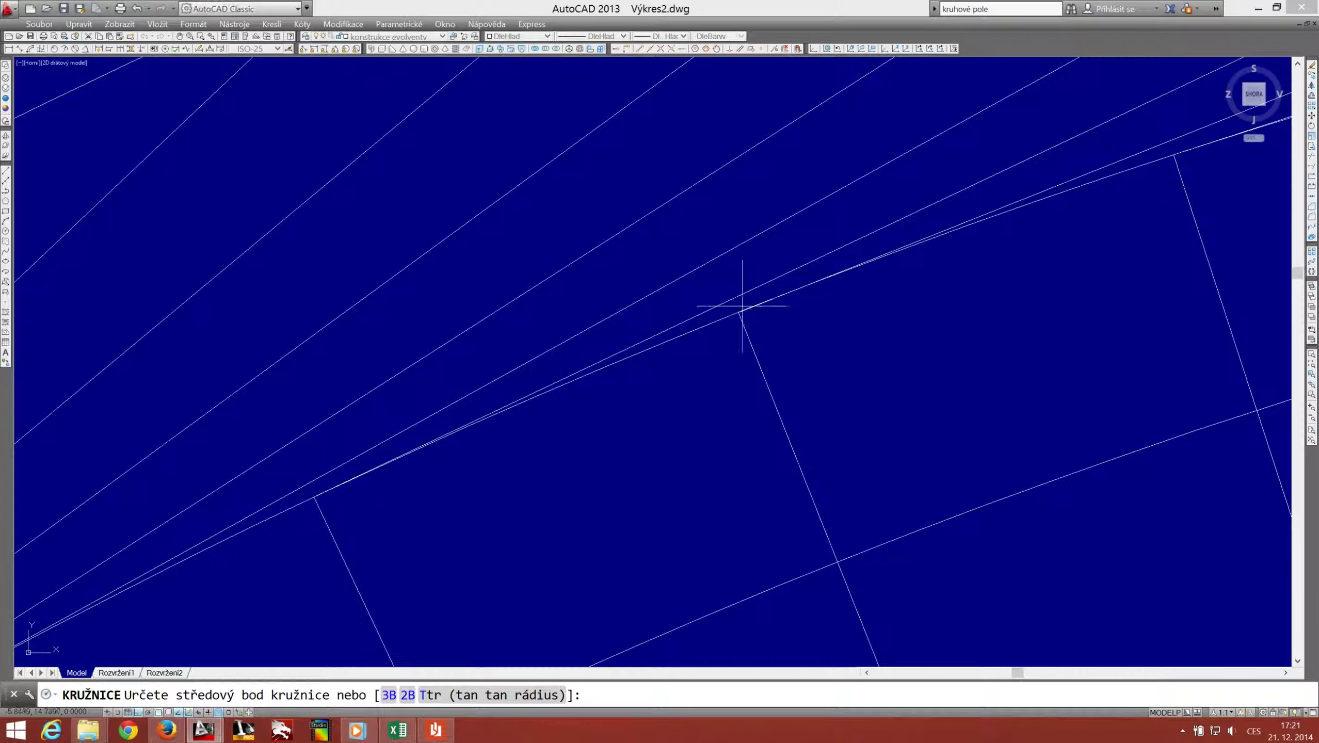
click(742, 306)
text(6)
key(Return)
scroll(440, 427, up, 2)
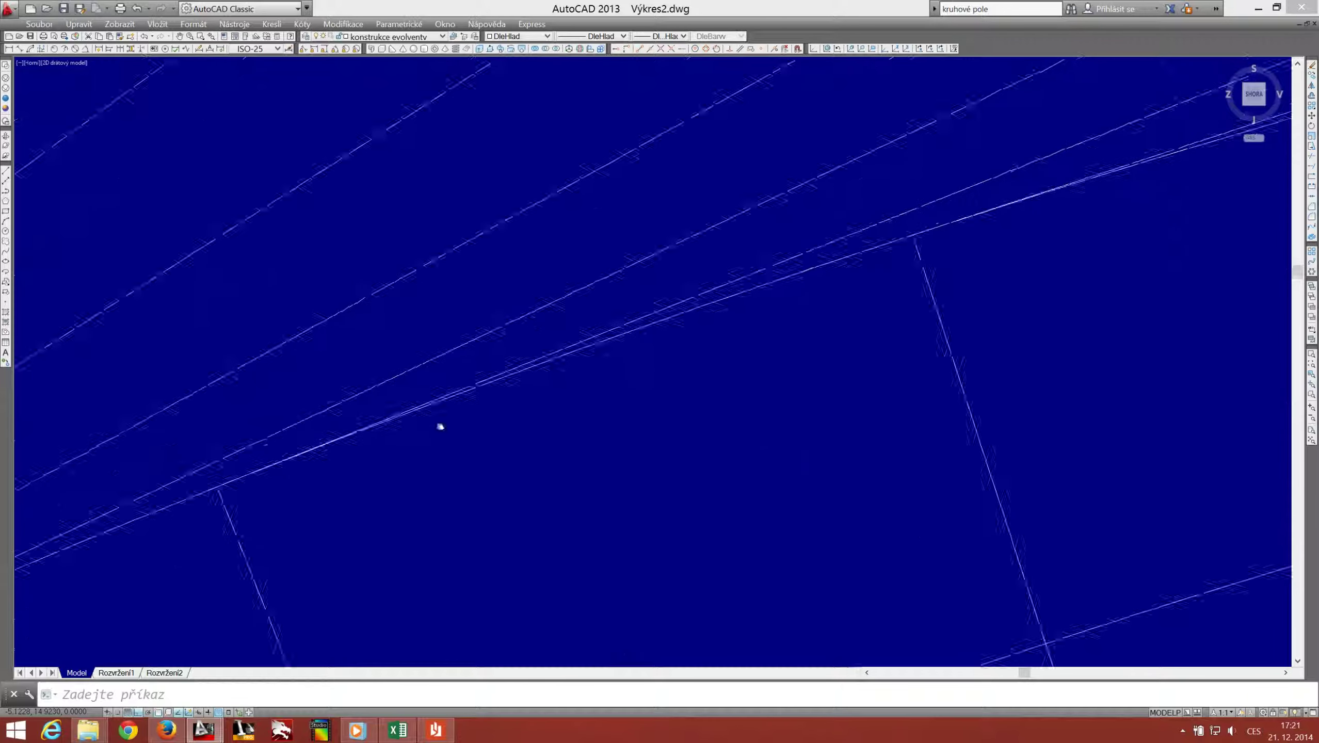
key(Return)
click(552, 314)
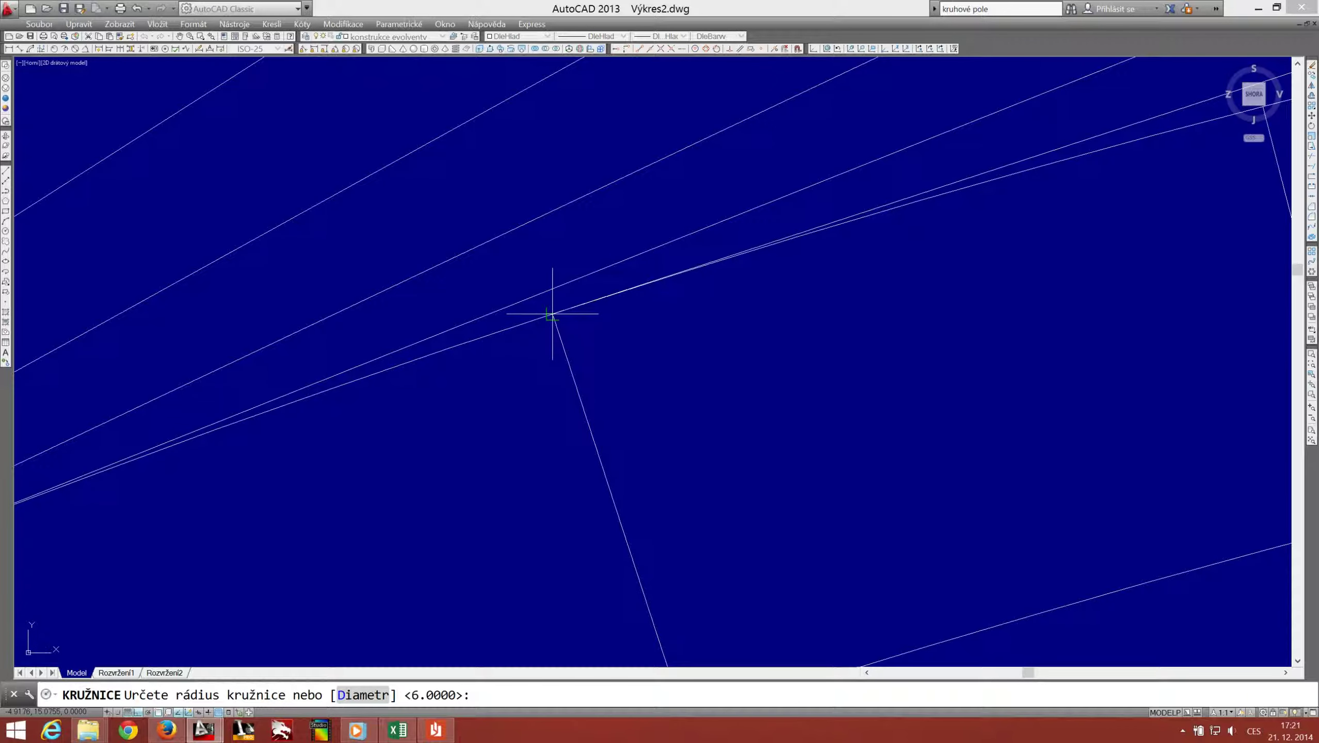
text(5)
key(Return)
Step: Add circles of radius 4 and 3 at the next intersections
scroll(558, 323, down, 2)
middle_drag(847, 259, 450, 354)
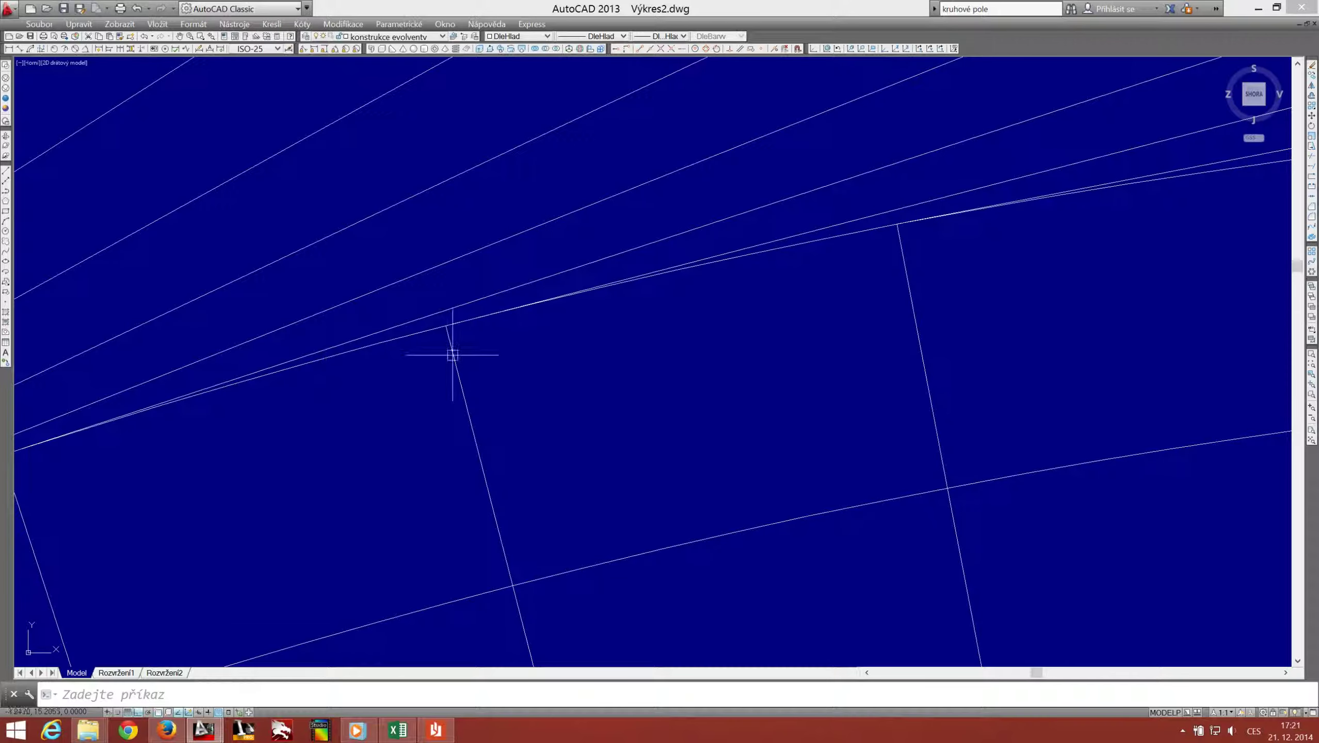
key(Return)
click(446, 326)
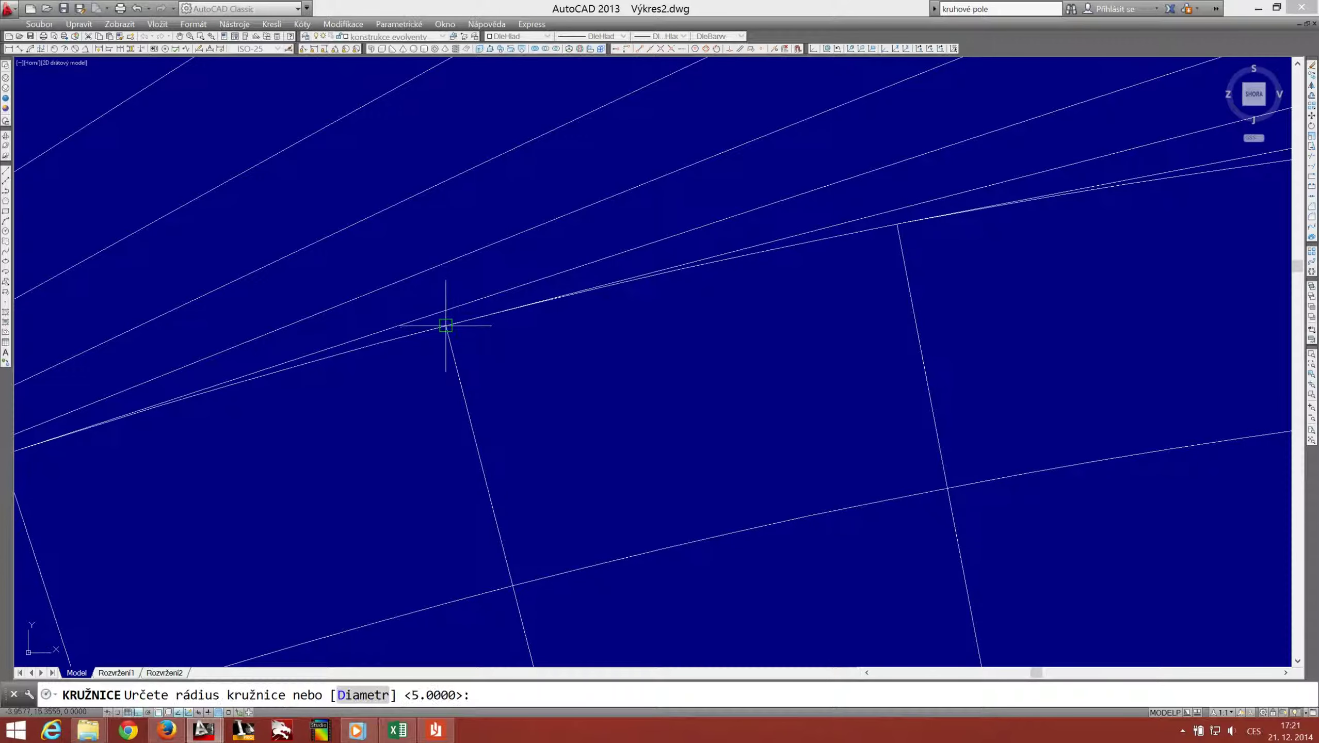
text(4)
key(Return)
key(Return)
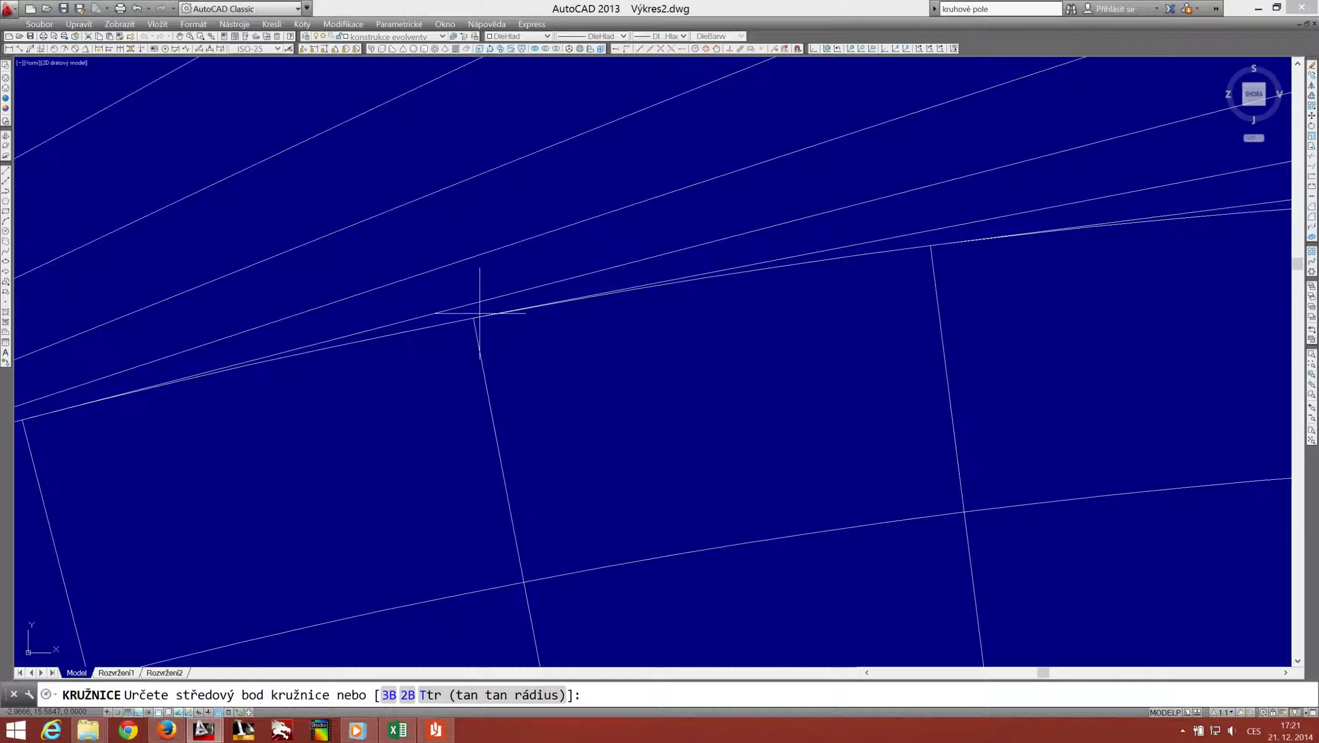
click(470, 319)
text(3)
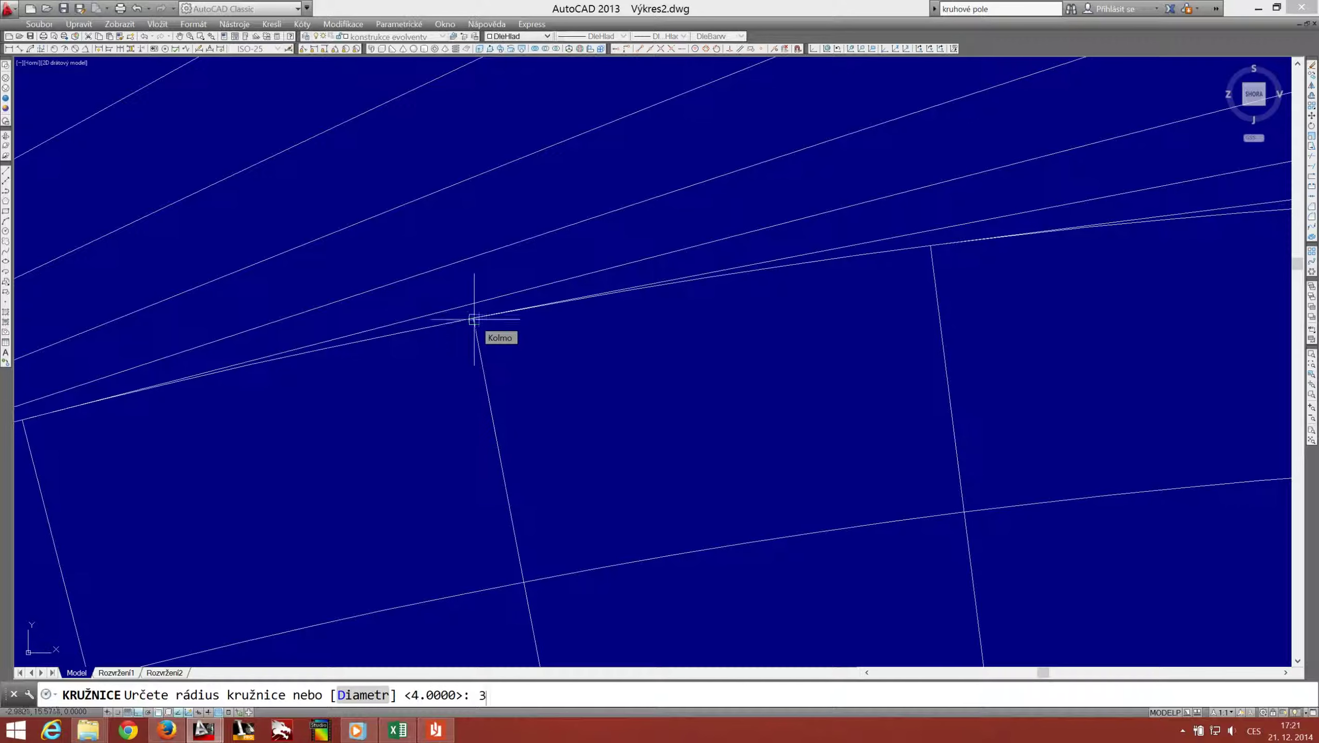
key(Return)
Step: Add the smallest circles, radius 2 and 1, at the last intersections and zoom out
key(Return)
click(414, 372)
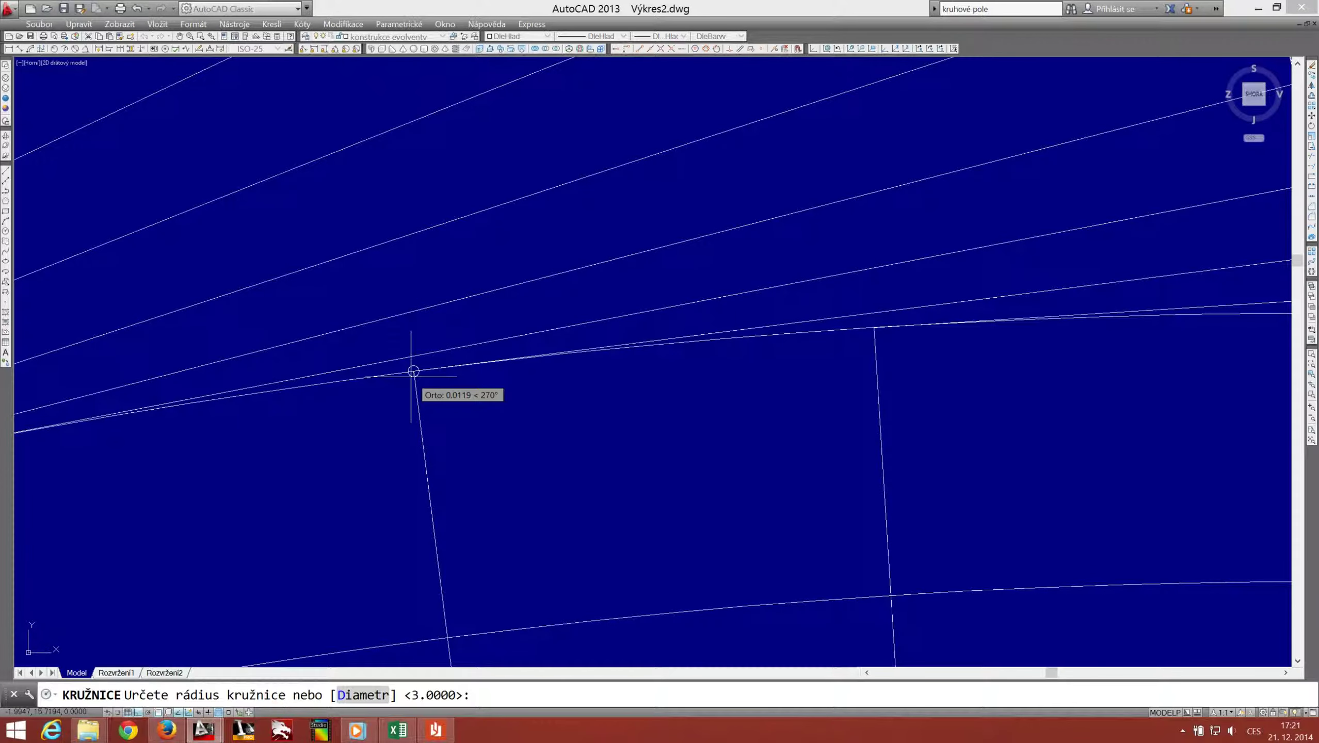
key(Return)
key(Return)
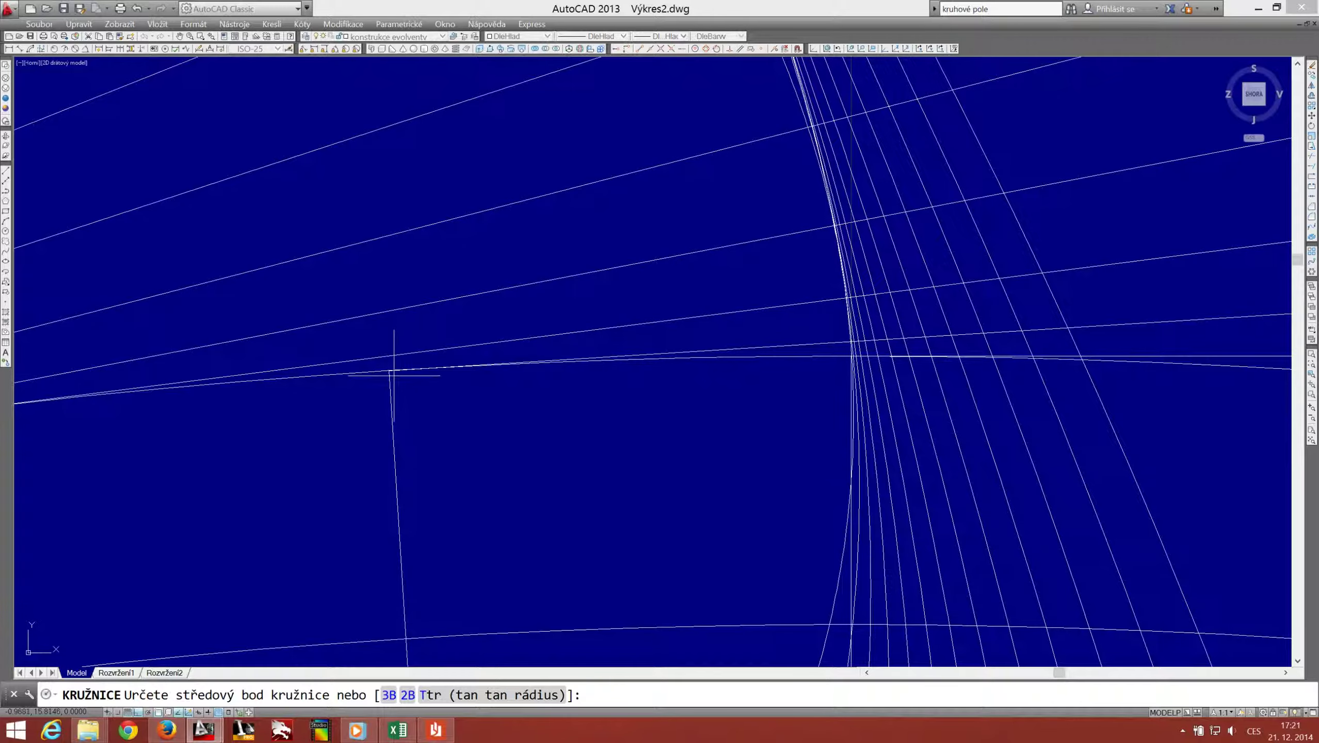
click(389, 371)
key(Return)
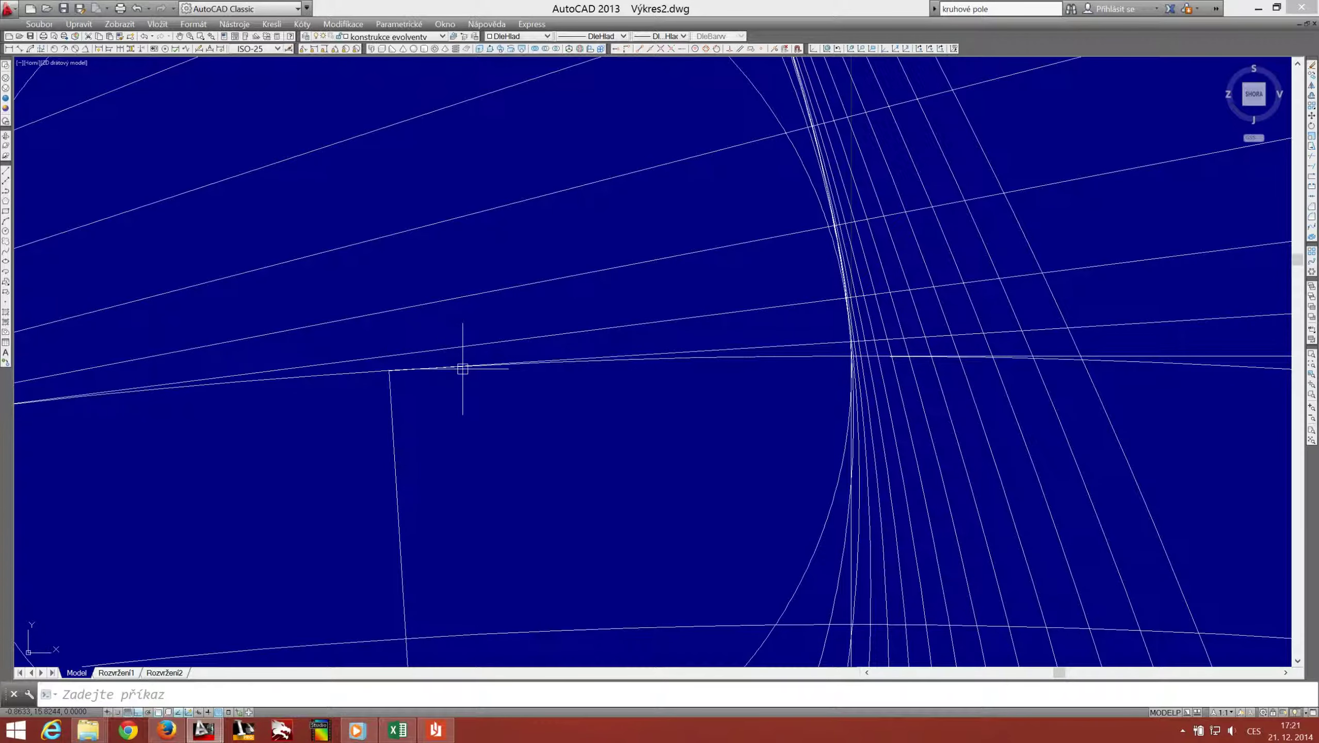
scroll(462, 366, down, 3)
scroll(485, 359, down, 3)
scroll(486, 377, down, 2)
Step: Recentre the involute construction and make 'body evolventy' the current layer
scroll(535, 348, down, 3)
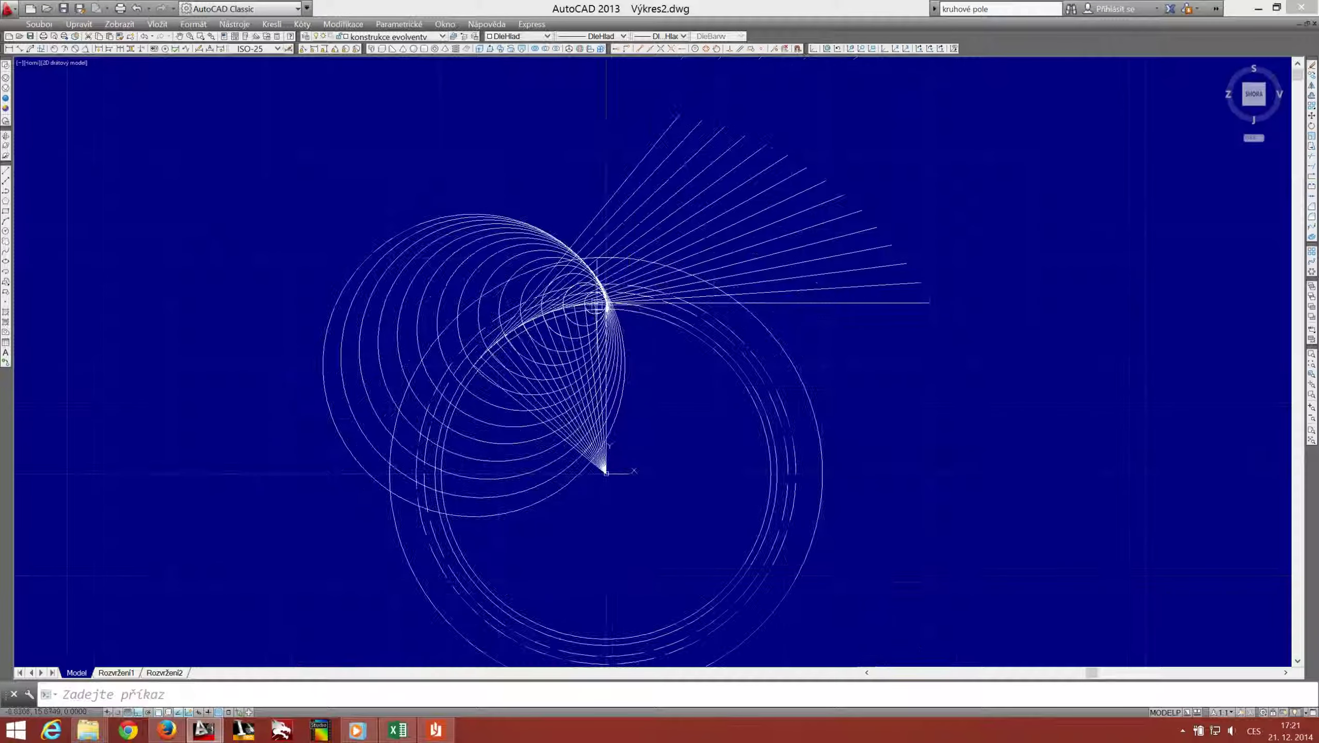
middle_drag(585, 297, 603, 288)
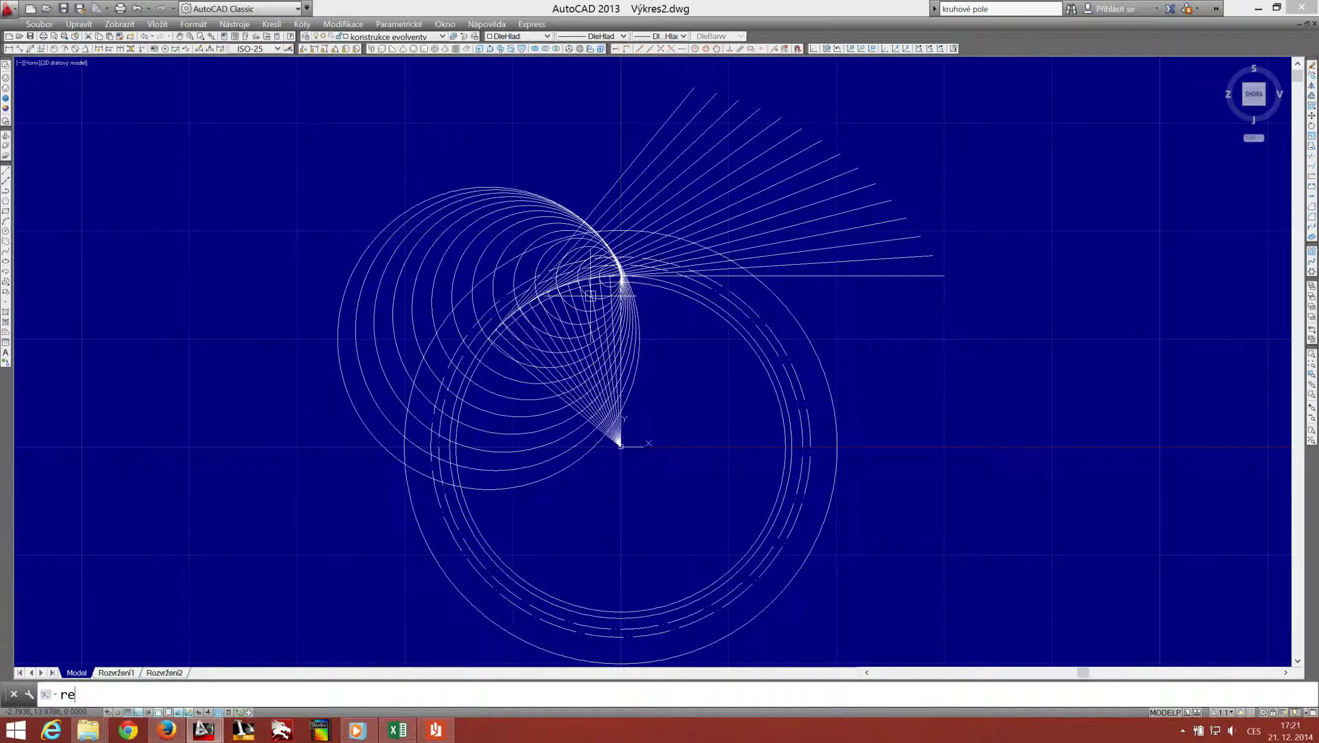
click(403, 40)
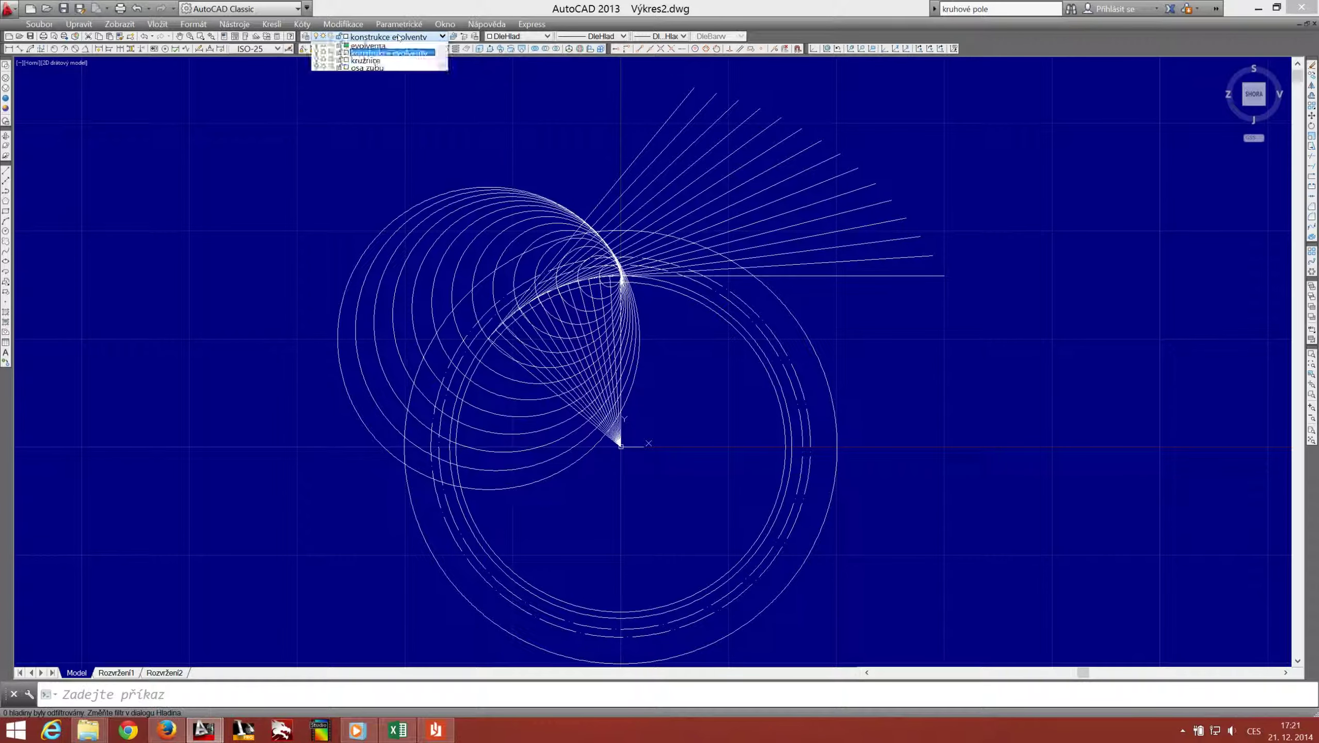
click(383, 54)
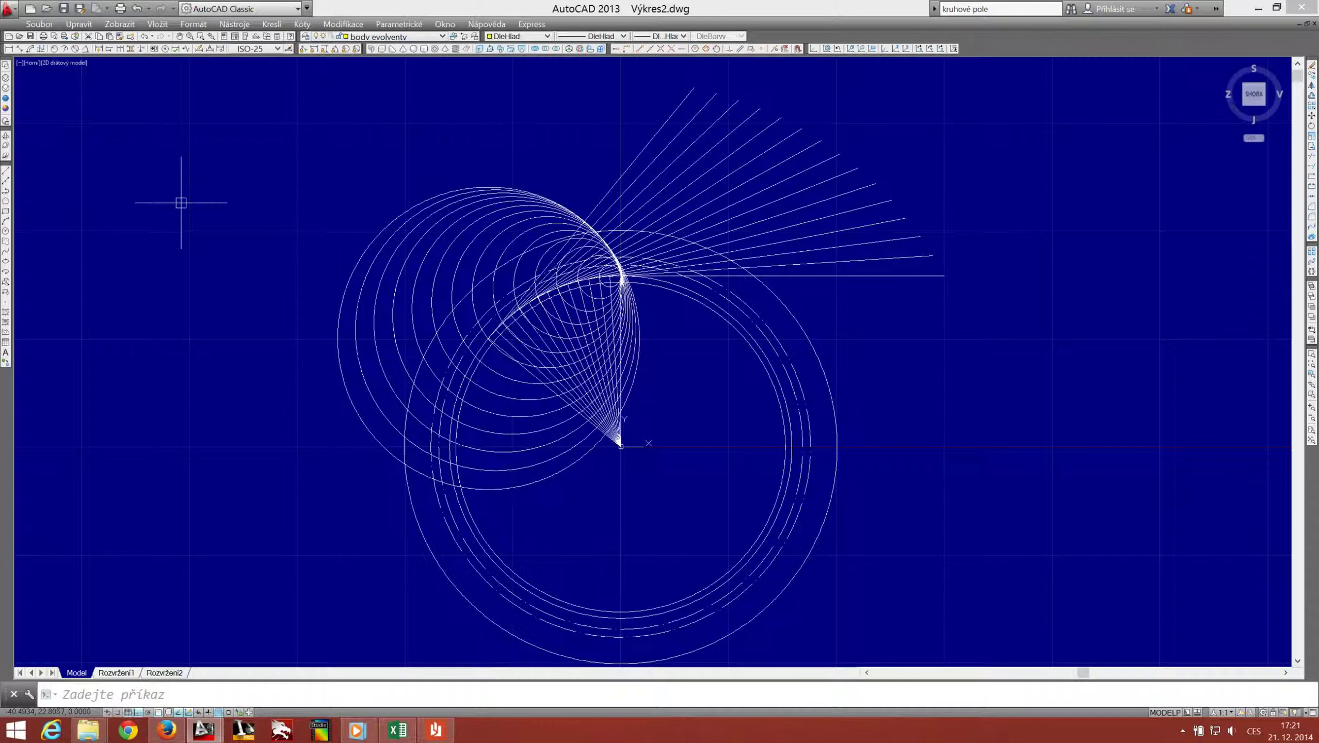
Step: Start a point and zoom into the construction-line intersections, then cancel it
click(6, 304)
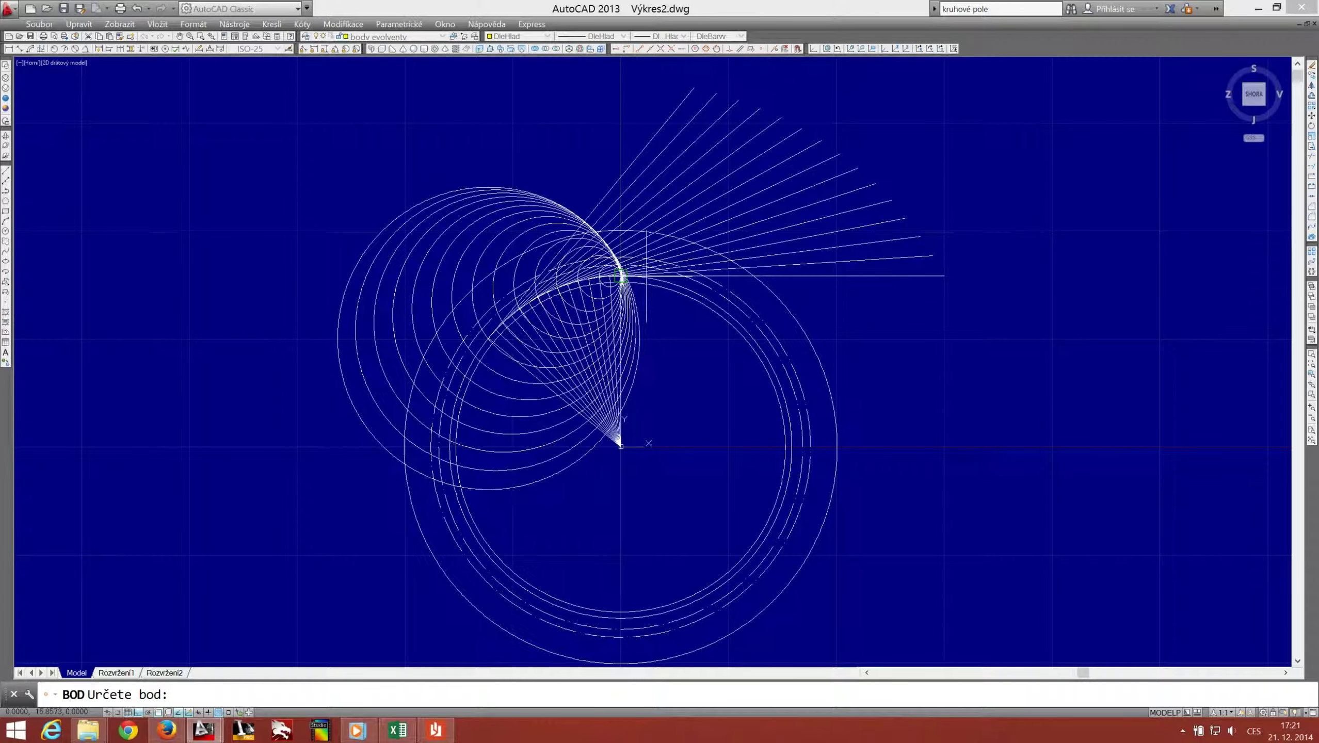
scroll(647, 277, up, 2)
scroll(647, 282, up, 2)
scroll(648, 292, up, 2)
scroll(650, 344, up, 2)
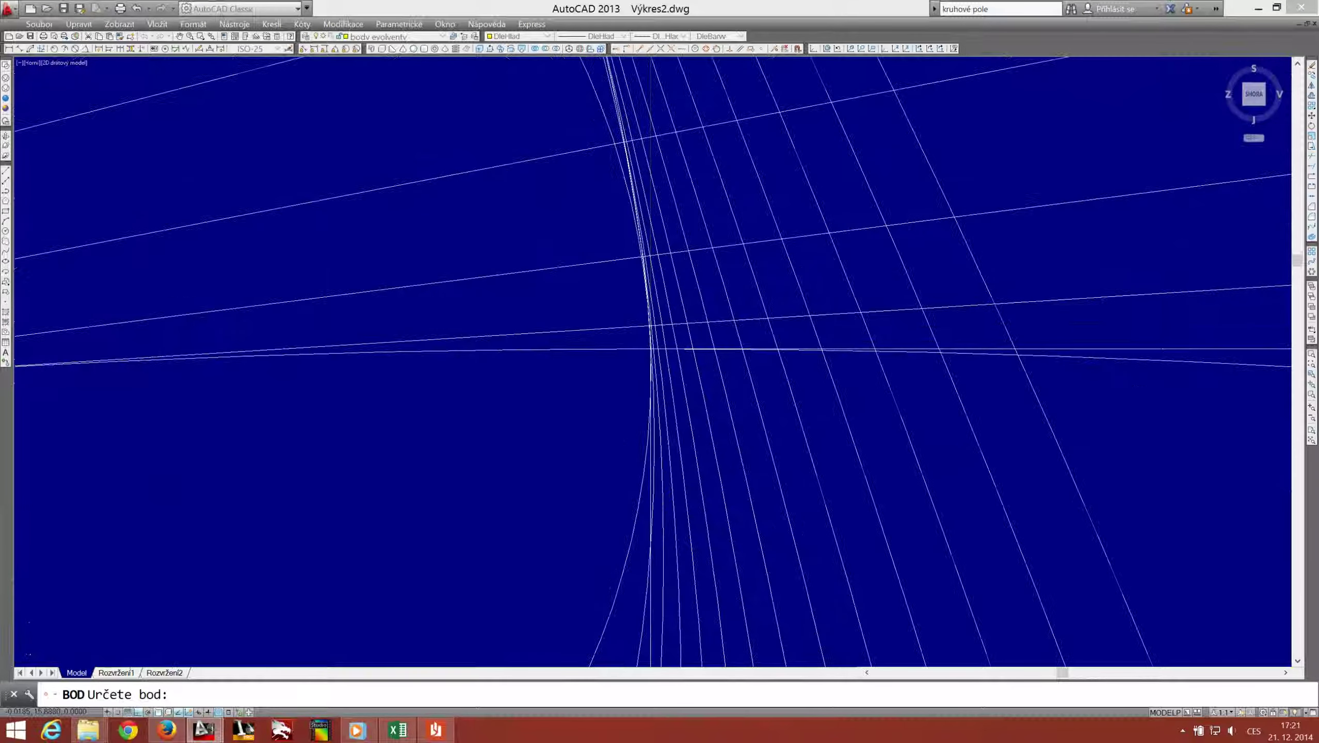
scroll(659, 367, up, 2)
scroll(660, 366, up, 1)
scroll(651, 351, up, 1)
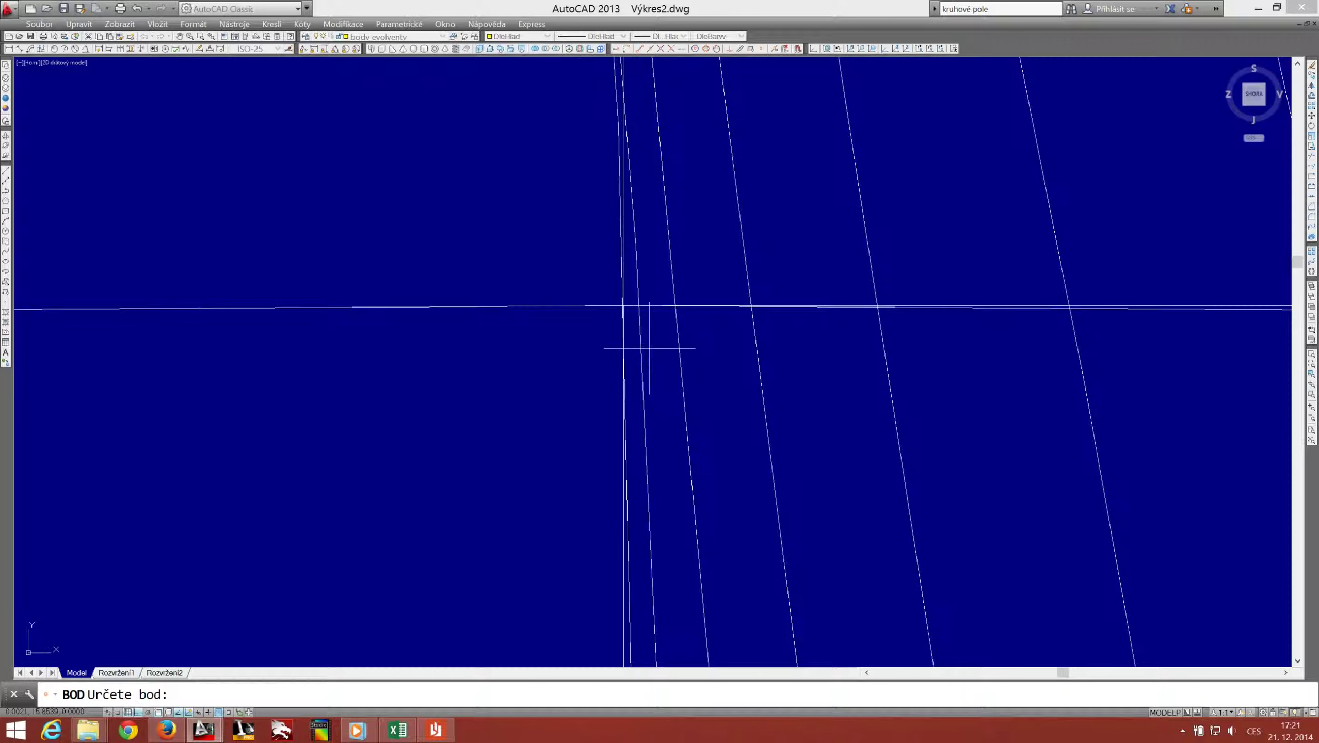
scroll(640, 307, up, 1)
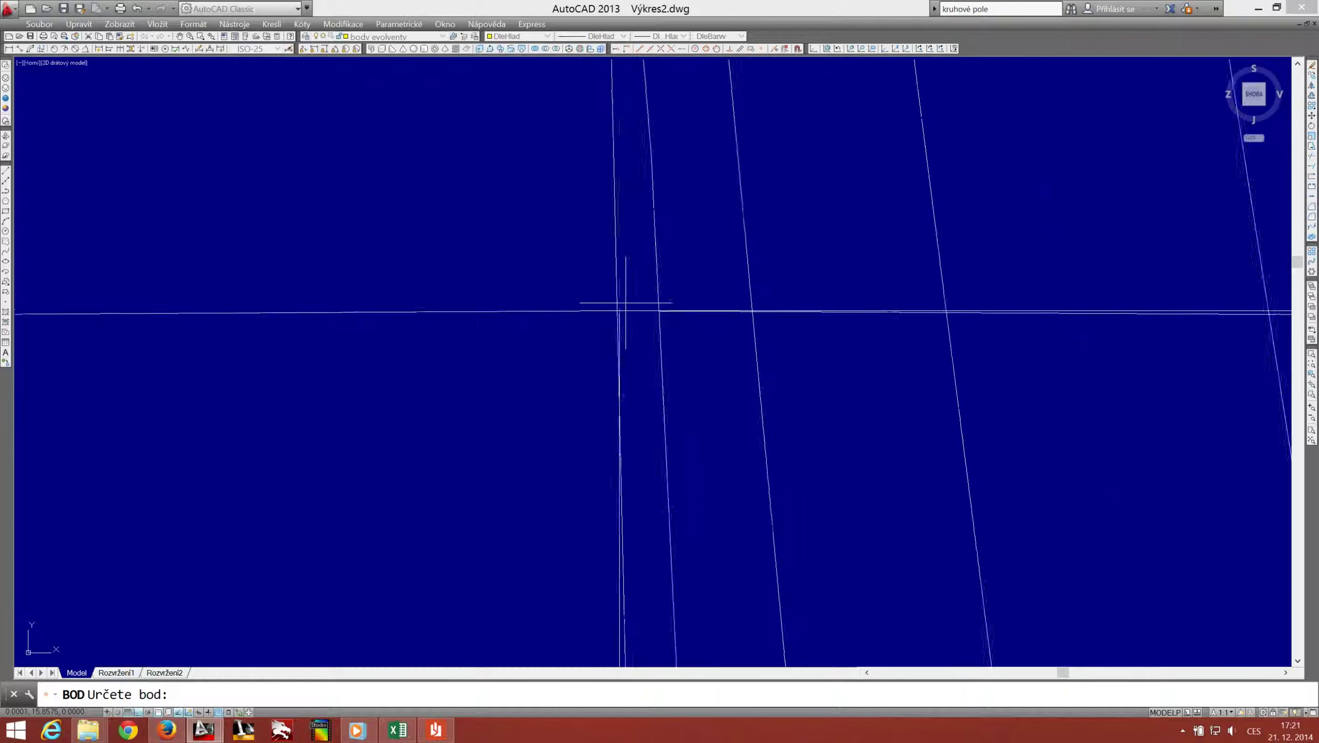
scroll(624, 315, up, 1)
scroll(605, 322, down, 1)
scroll(605, 320, down, 1)
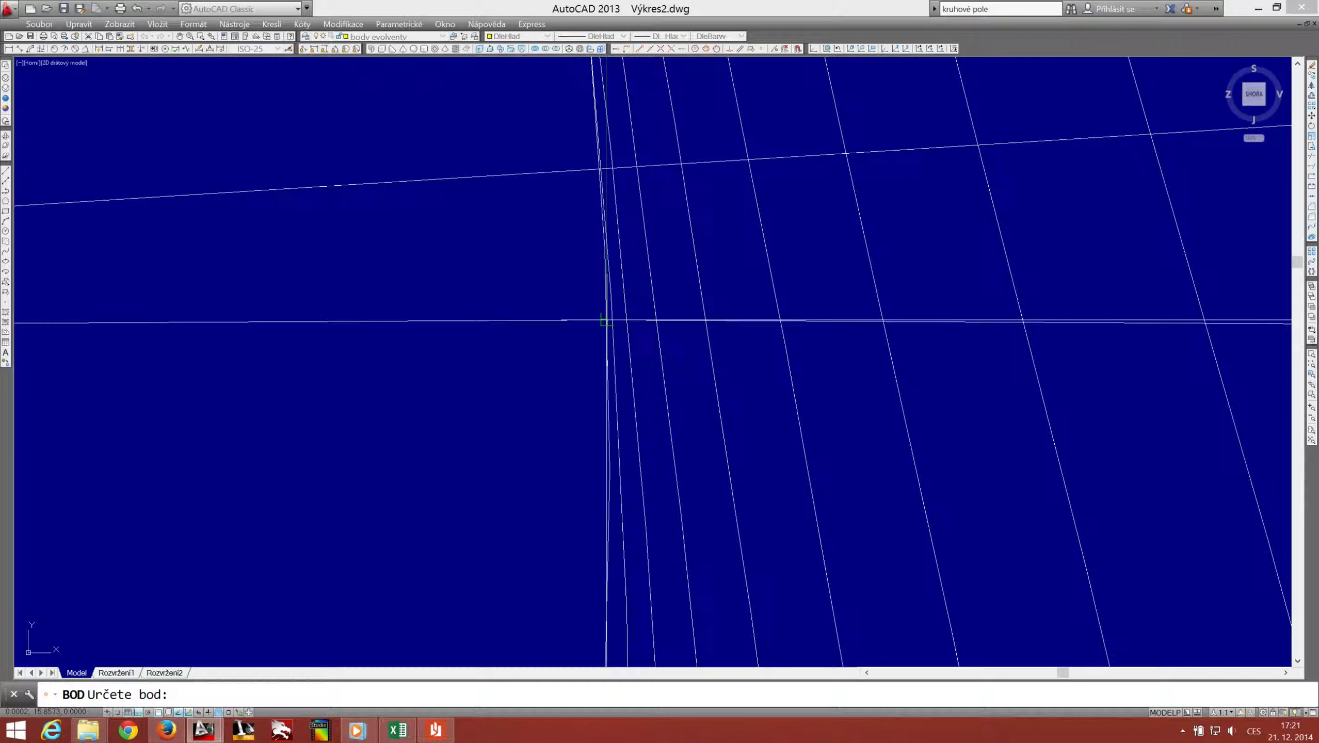
scroll(595, 163, up, 2)
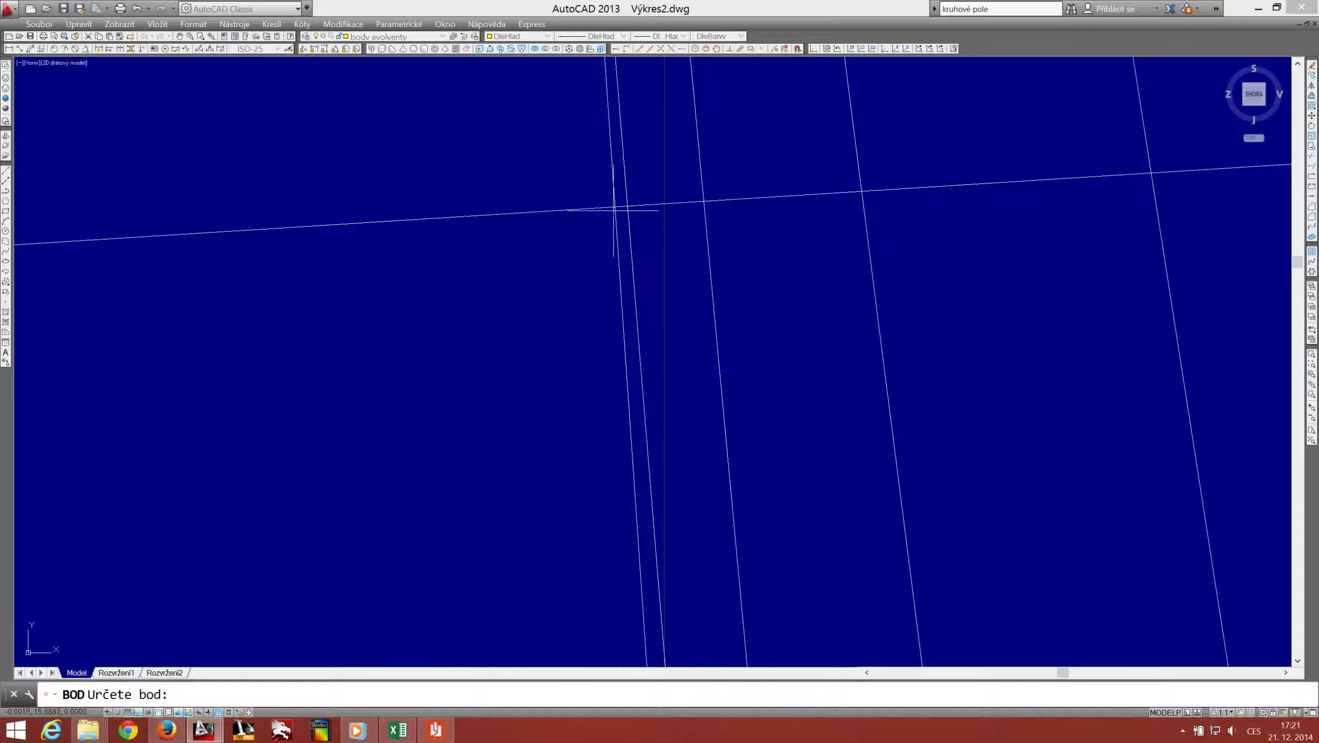
key(Escape)
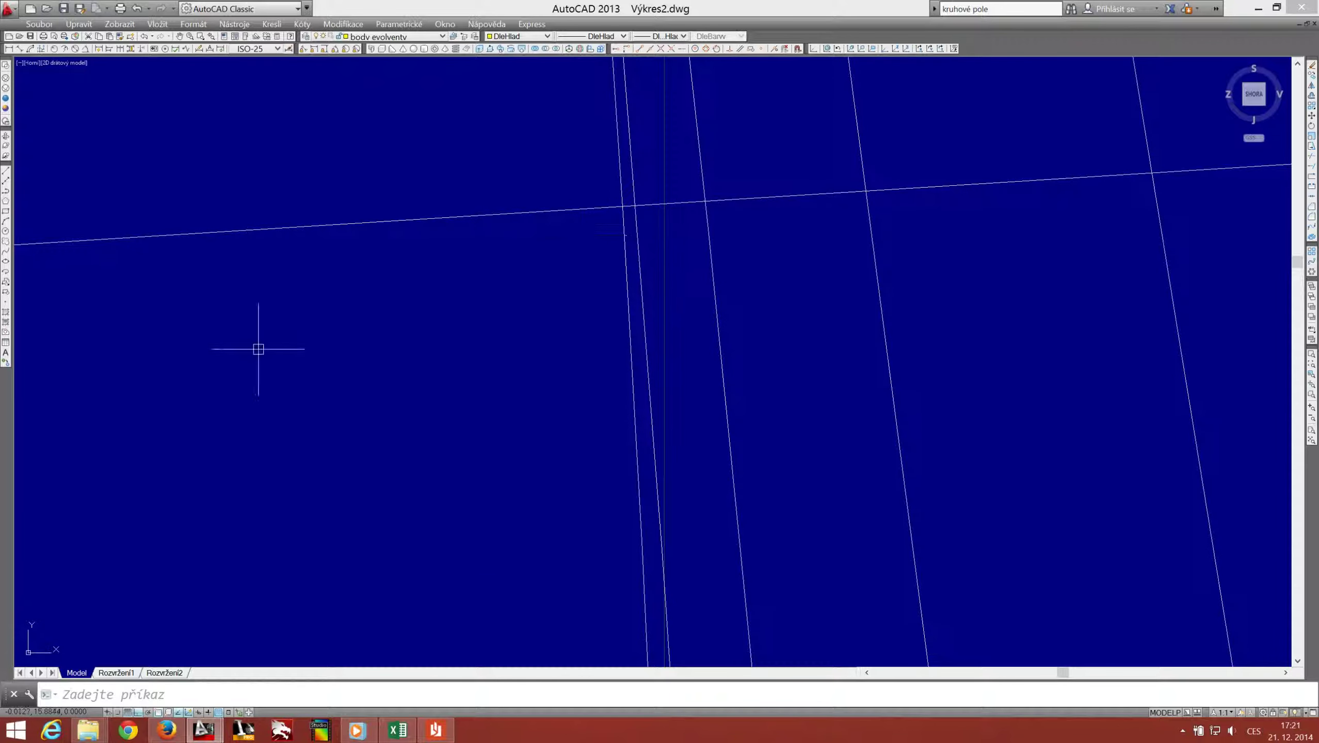
scroll(32, 309, up, 2)
Step: Restart the Point command and zoom in and out to find the target intersection
click(6, 302)
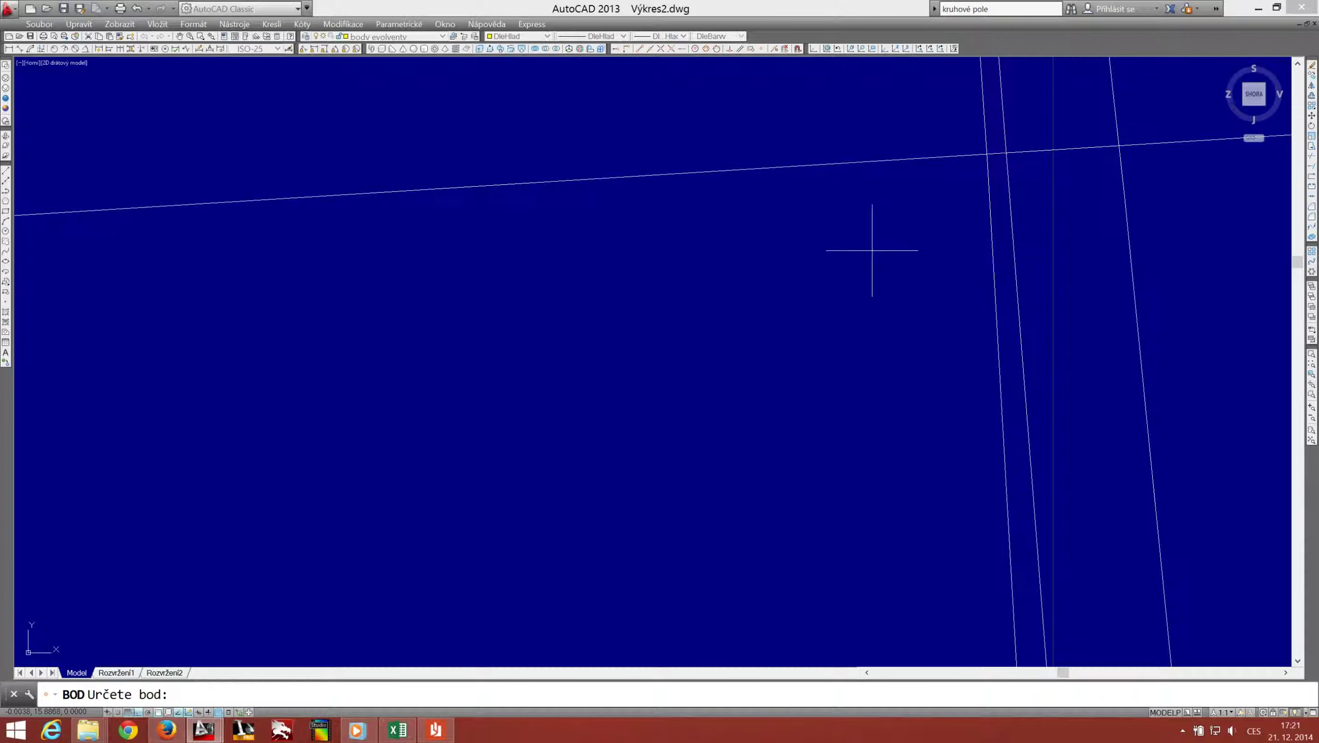
middle_drag(987, 200, 779, 307)
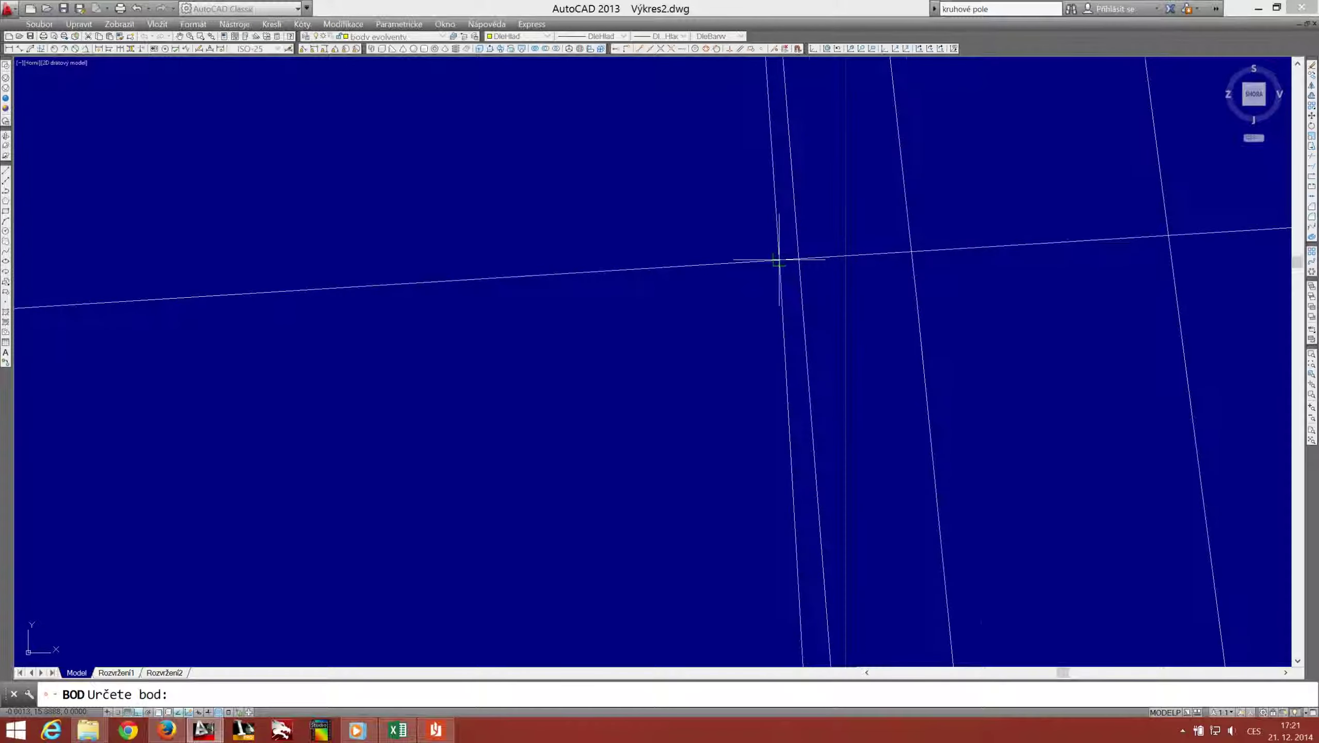
scroll(750, 412, down, 2)
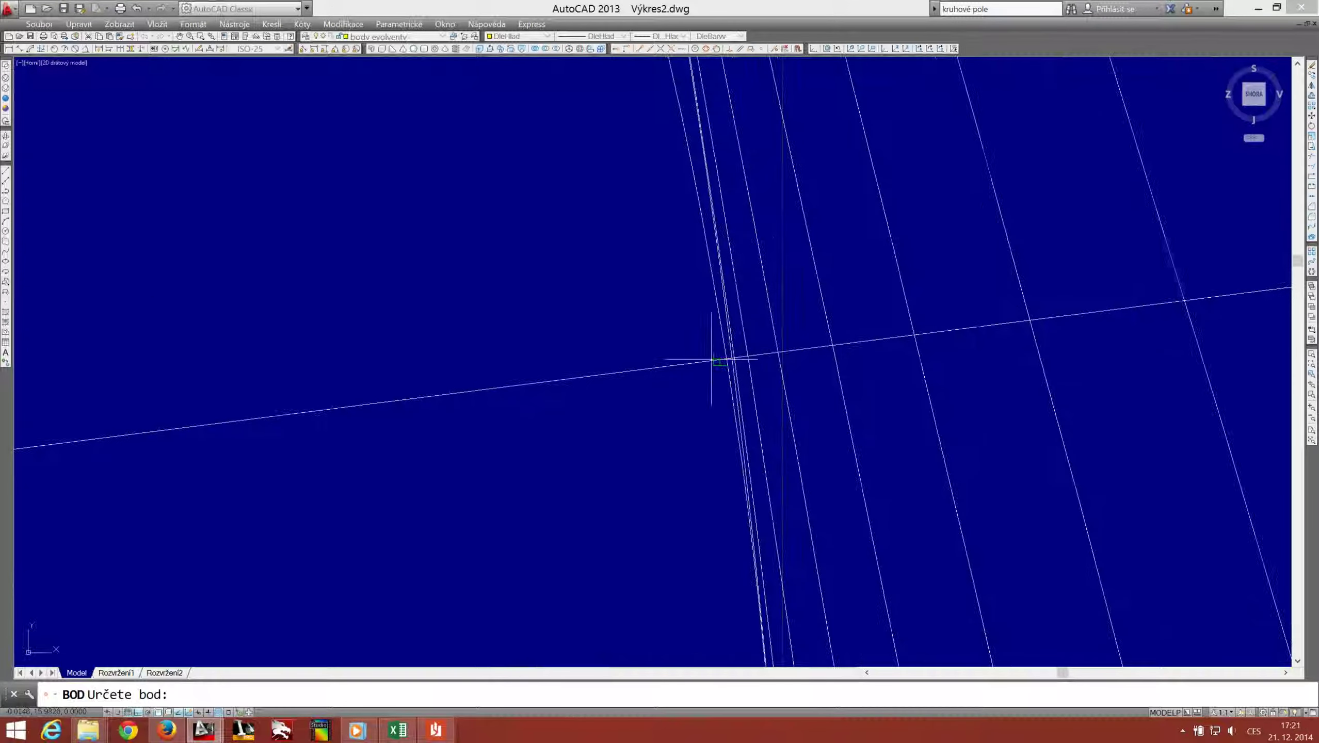
scroll(712, 359, up, 2)
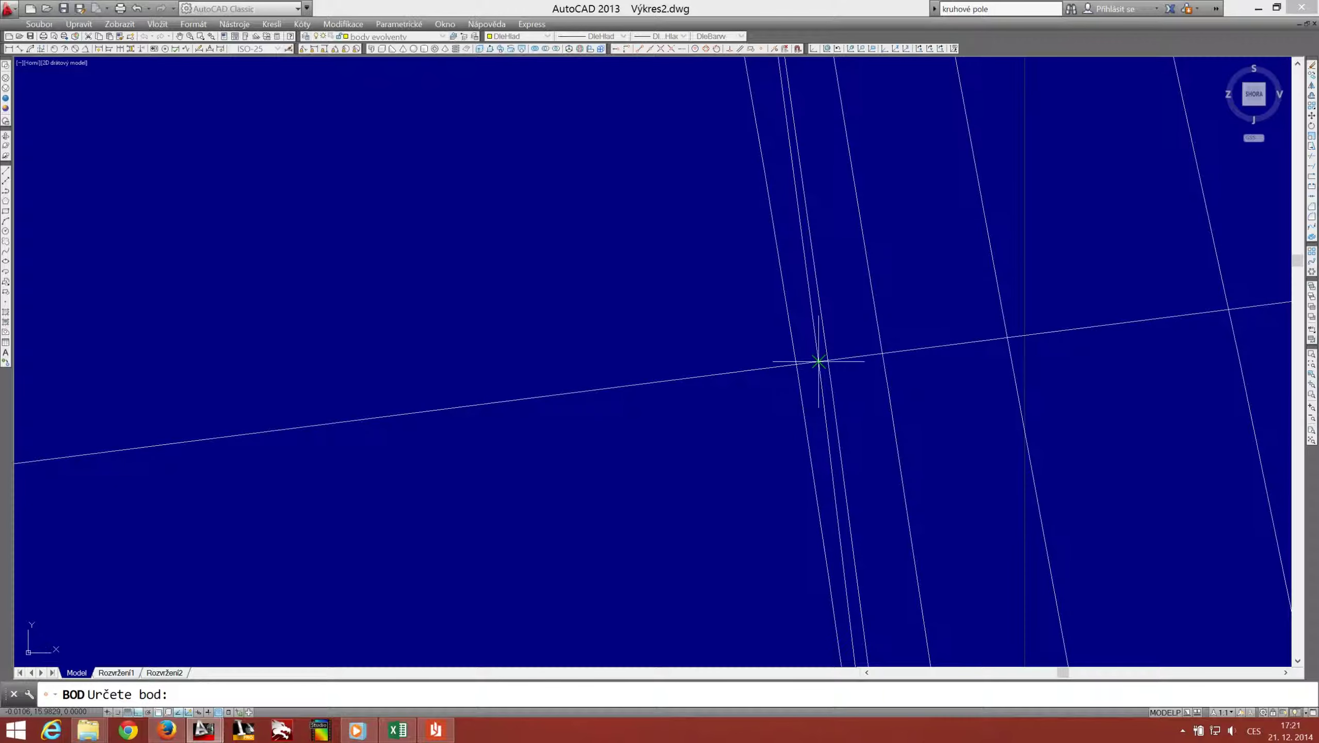
scroll(809, 363, down, 2)
scroll(772, 295, up, 1)
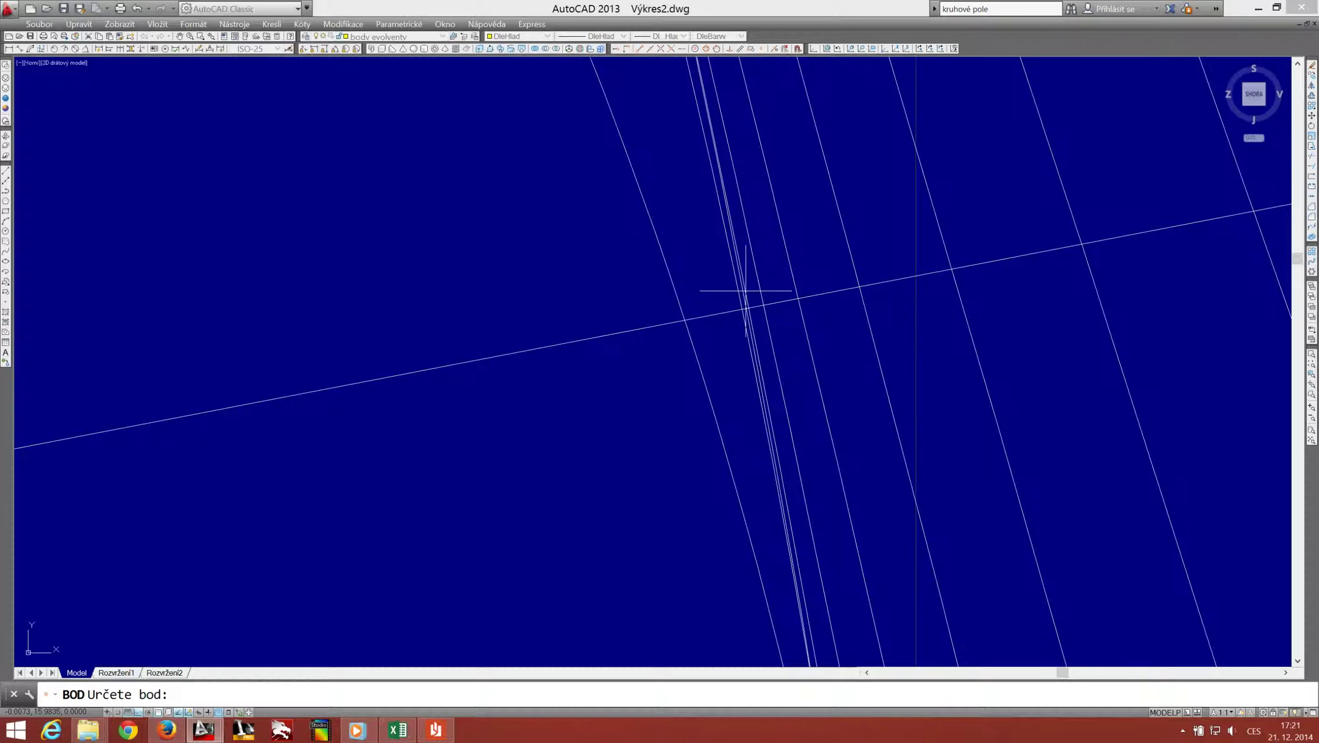
scroll(744, 311, up, 1)
scroll(743, 311, up, 1)
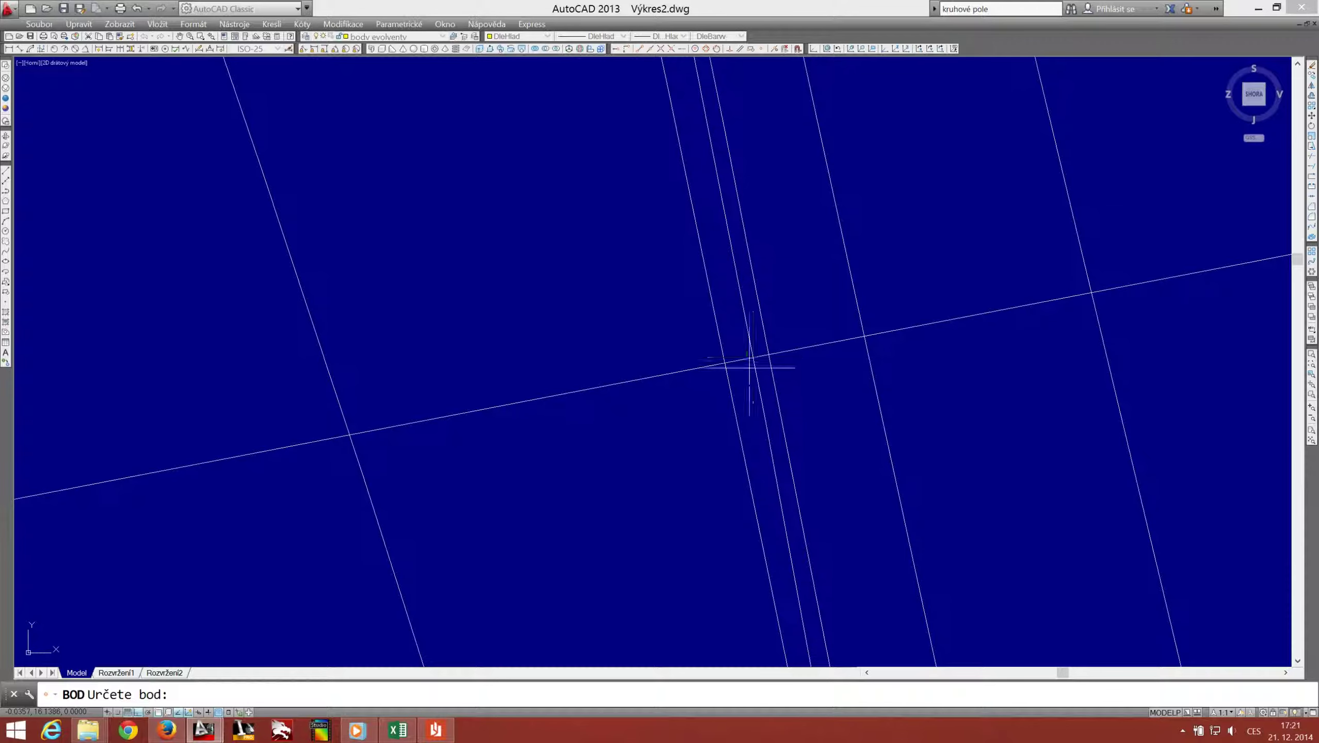
scroll(728, 166, down, 2)
scroll(666, 193, down, 1)
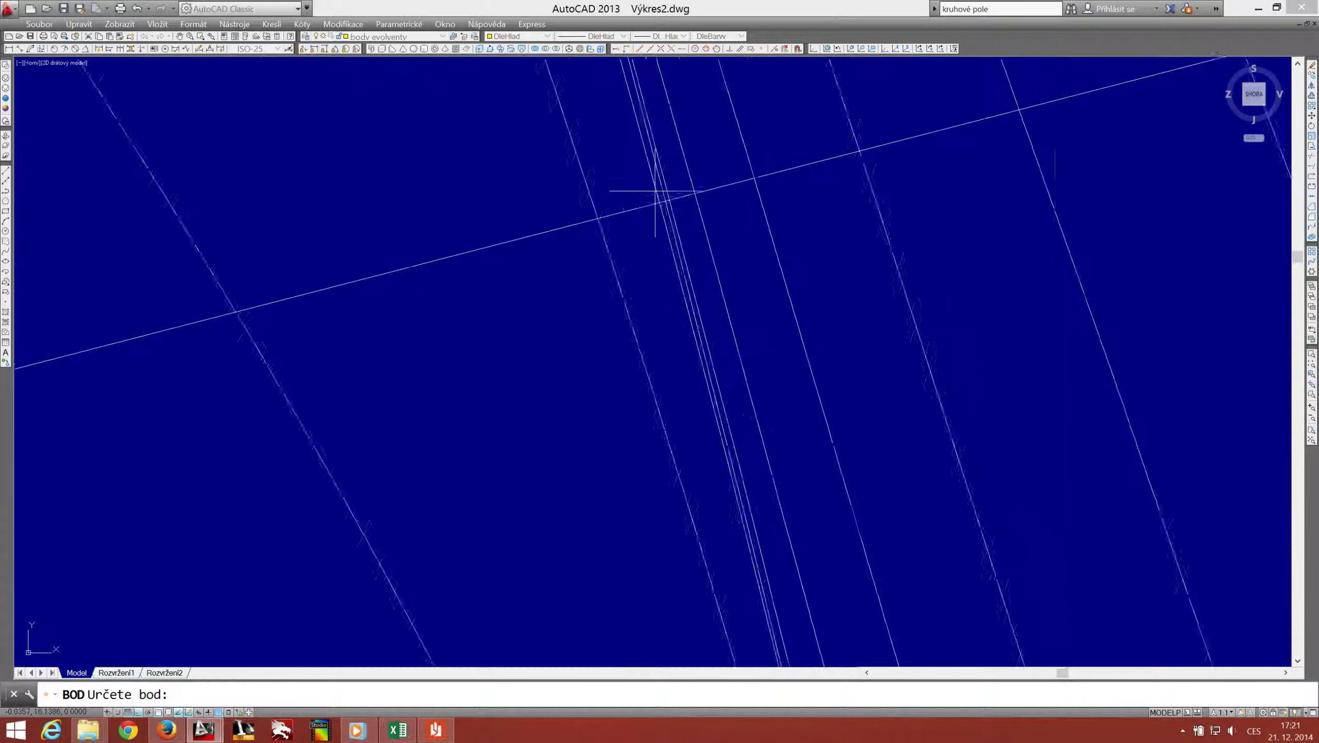
scroll(676, 200, up, 1)
scroll(697, 232, down, 1)
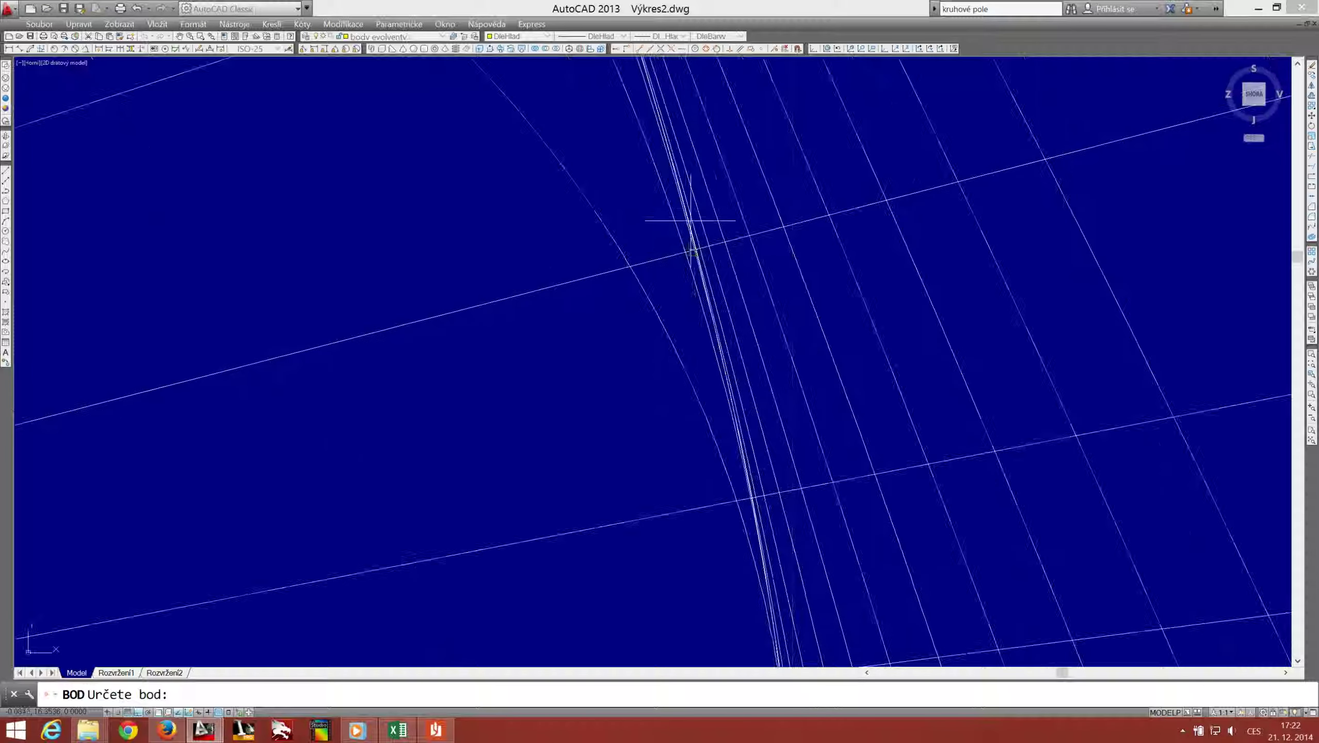
scroll(686, 323, down, 1)
scroll(683, 420, up, 1)
scroll(682, 420, up, 1)
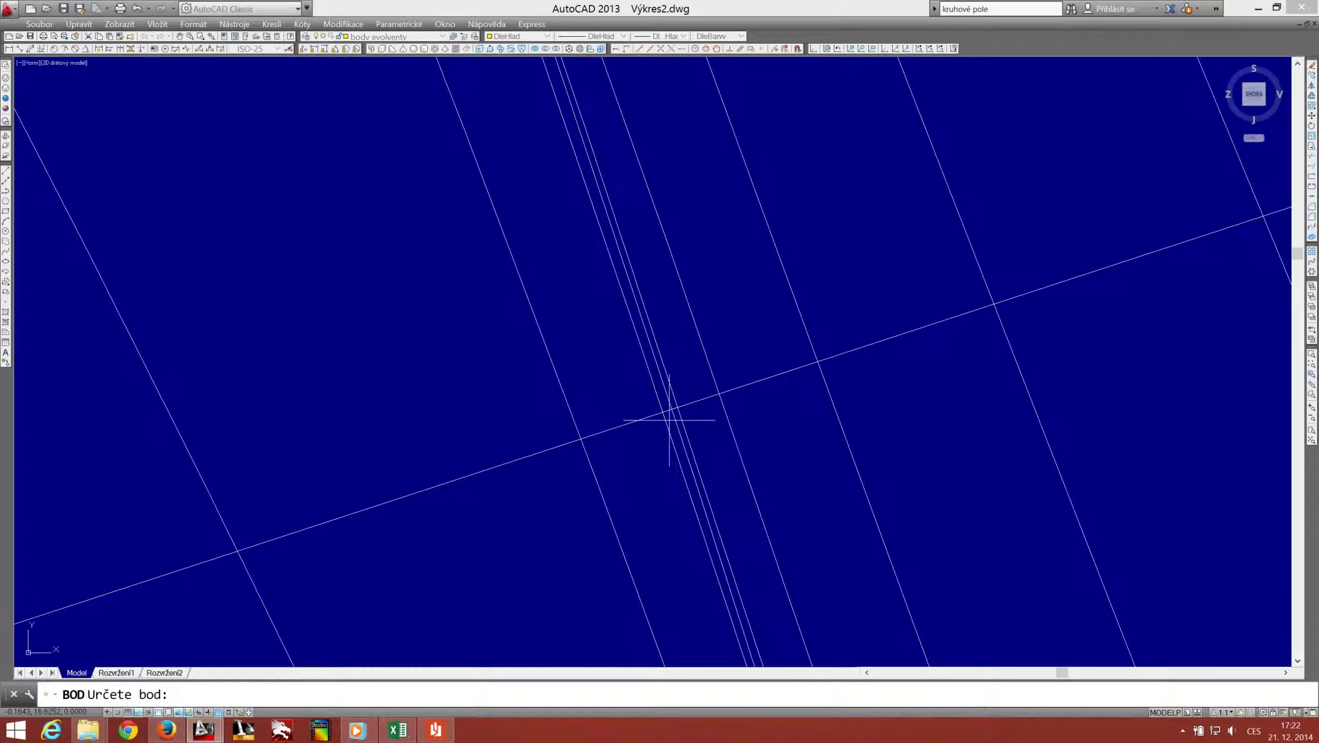
scroll(676, 400, up, 2)
scroll(681, 381, down, 1)
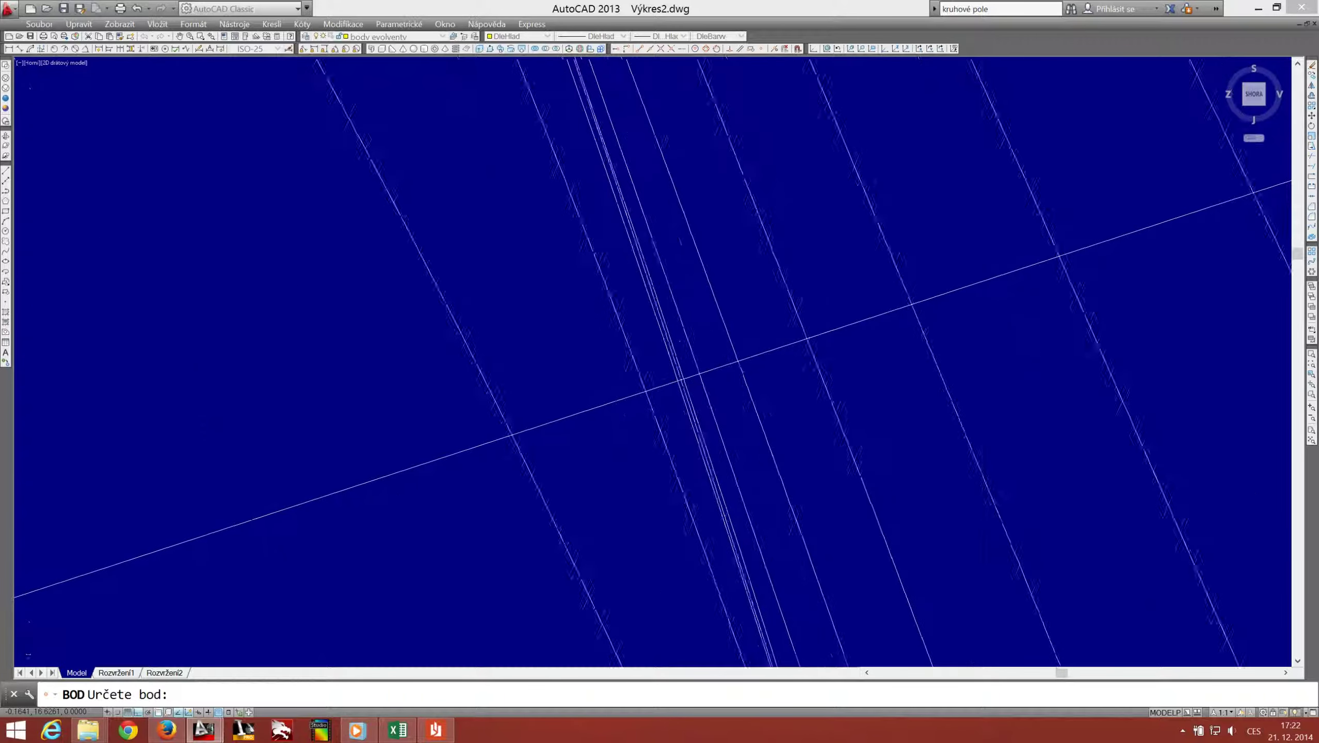
scroll(660, 416, down, 1)
scroll(642, 459, down, 1)
scroll(574, 344, up, 1)
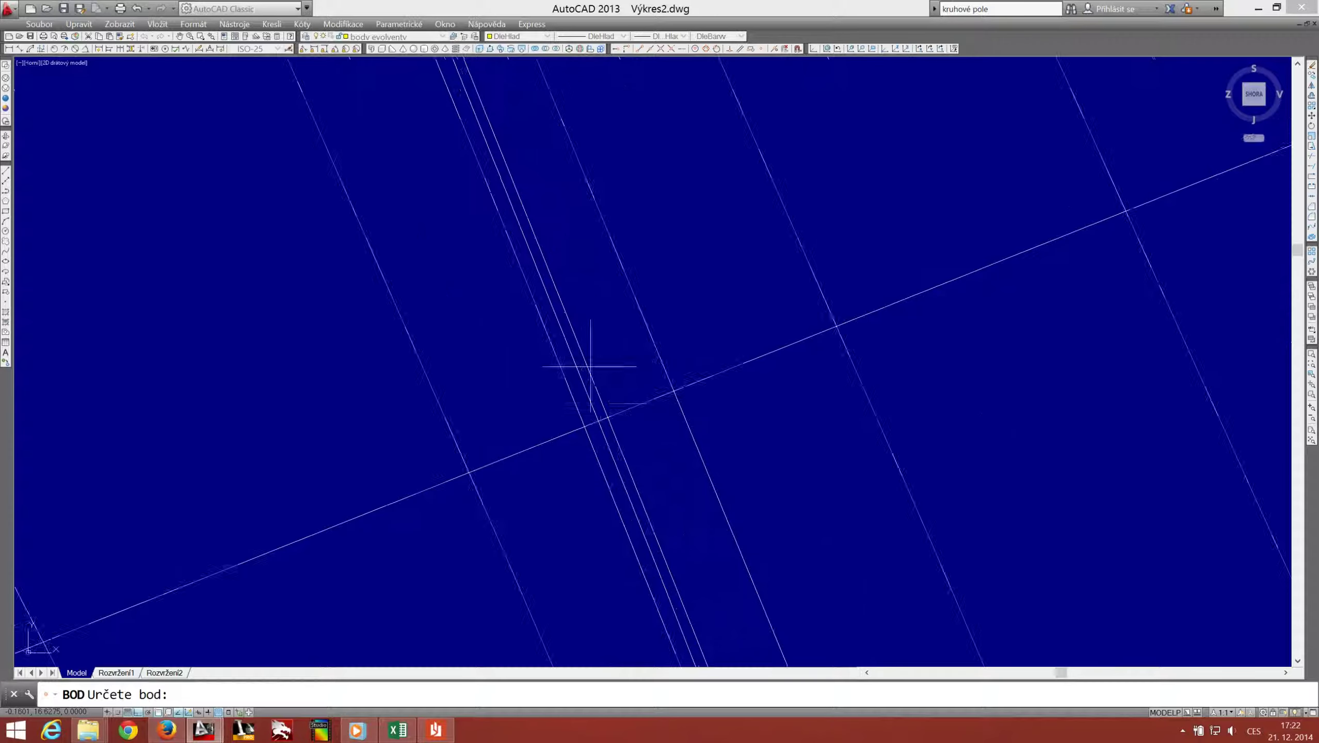
scroll(588, 369, up, 1)
scroll(594, 443, down, 1)
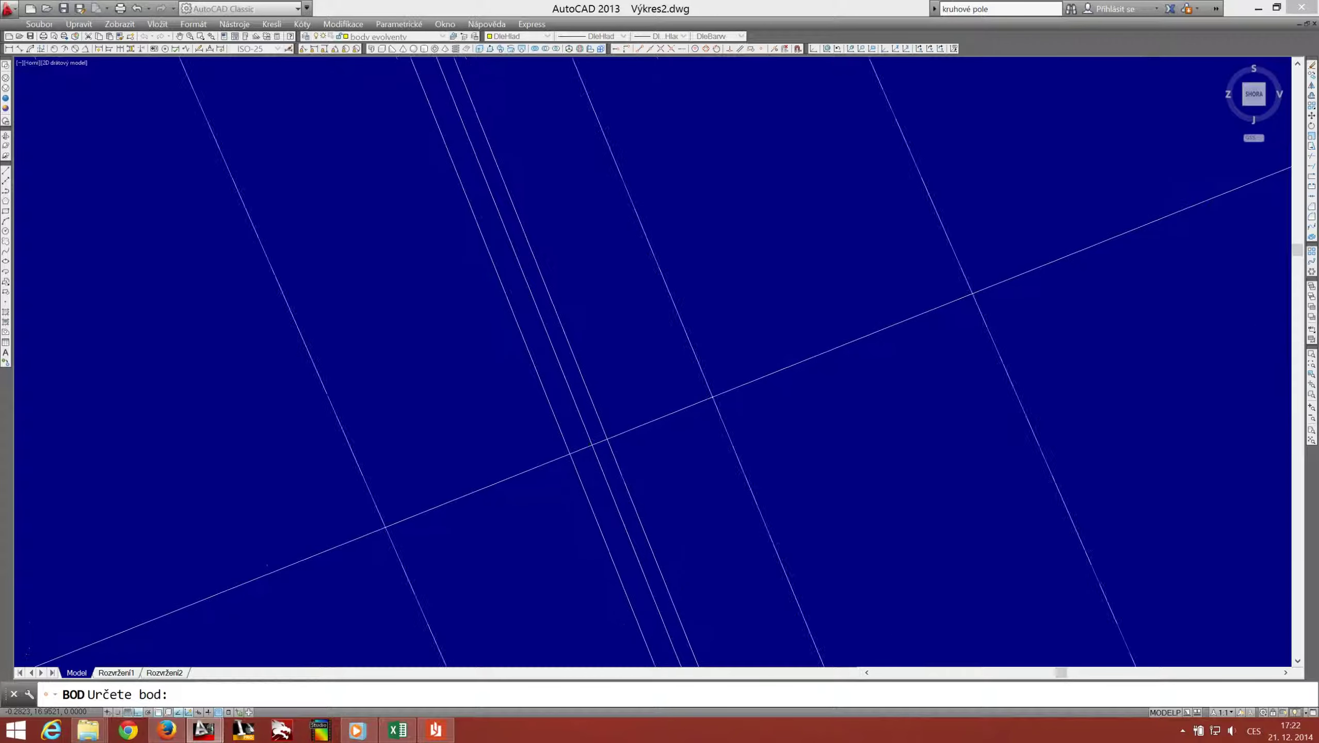
scroll(507, 285, down, 1)
scroll(447, 198, down, 1)
scroll(514, 315, down, 1)
scroll(514, 322, up, 2)
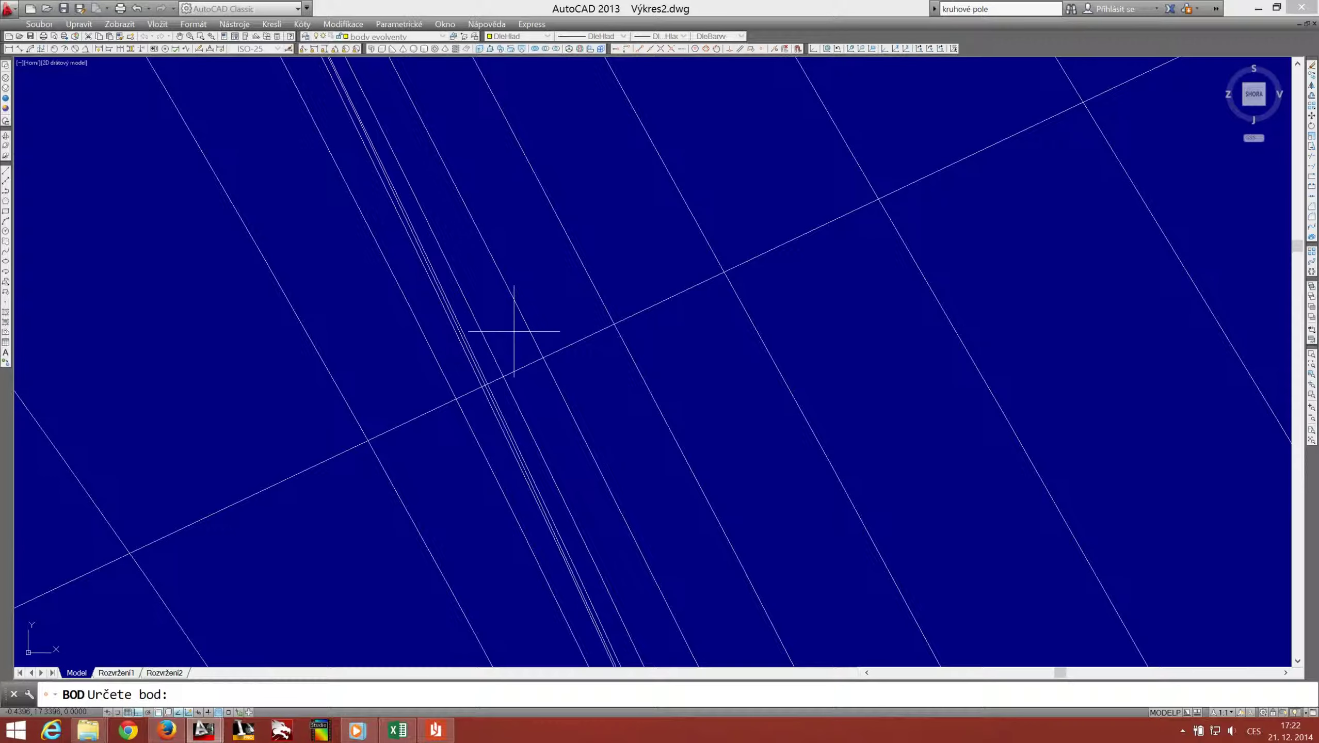
scroll(471, 382, up, 1)
scroll(568, 402, down, 1)
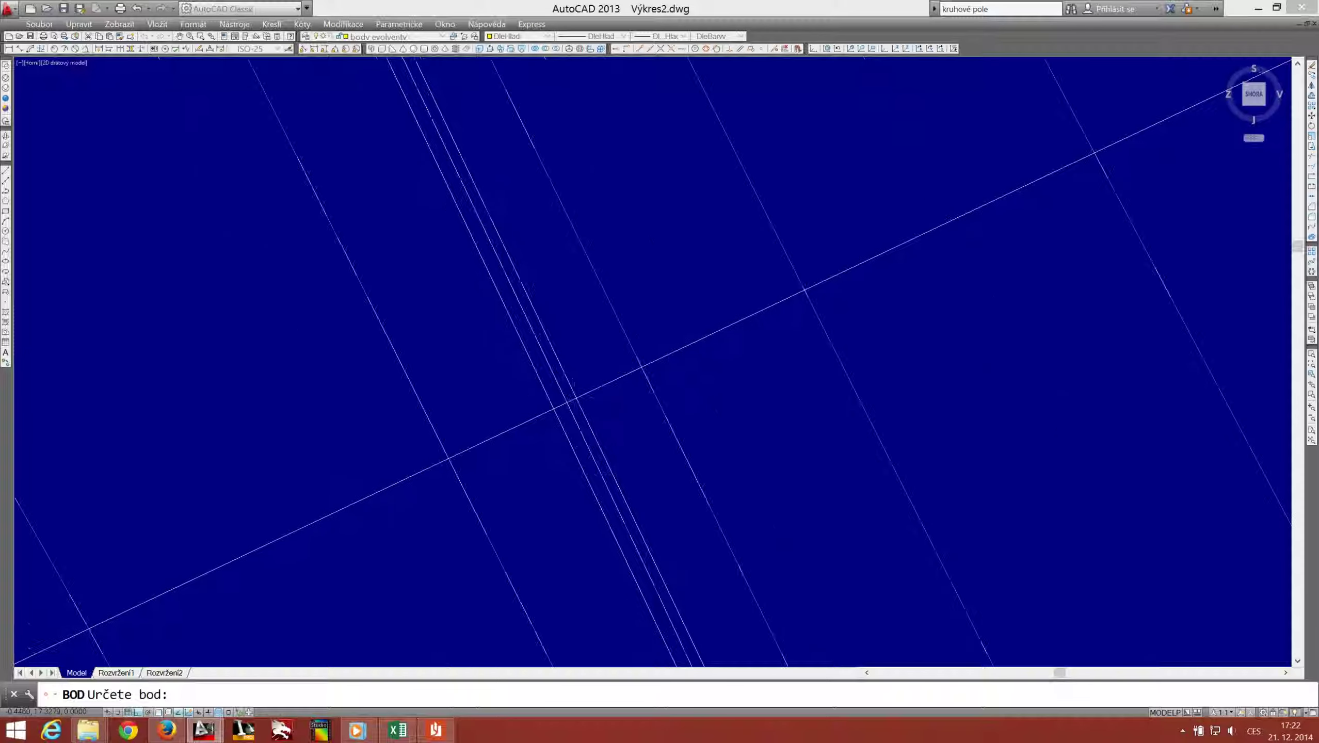
scroll(441, 229, down, 1)
scroll(683, 642, up, 1)
scroll(572, 425, up, 1)
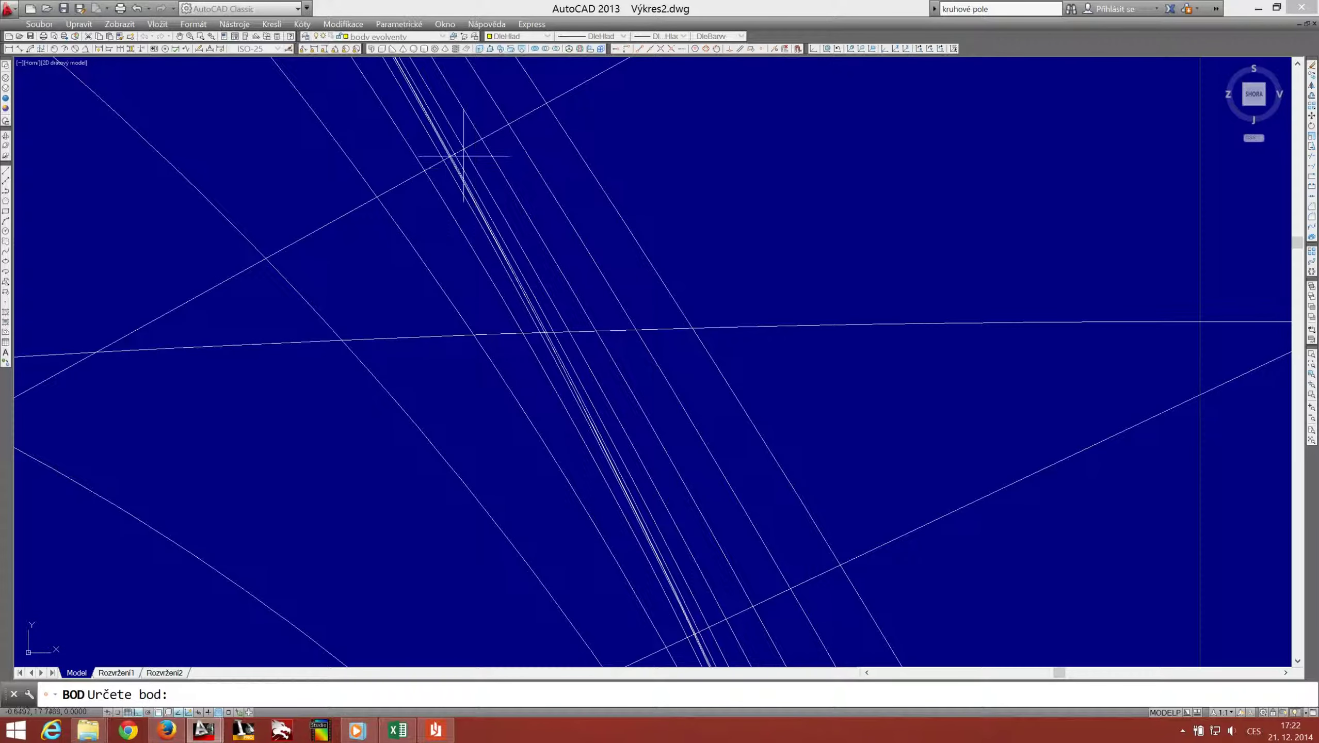
scroll(456, 148, up, 1)
scroll(544, 162, up, 1)
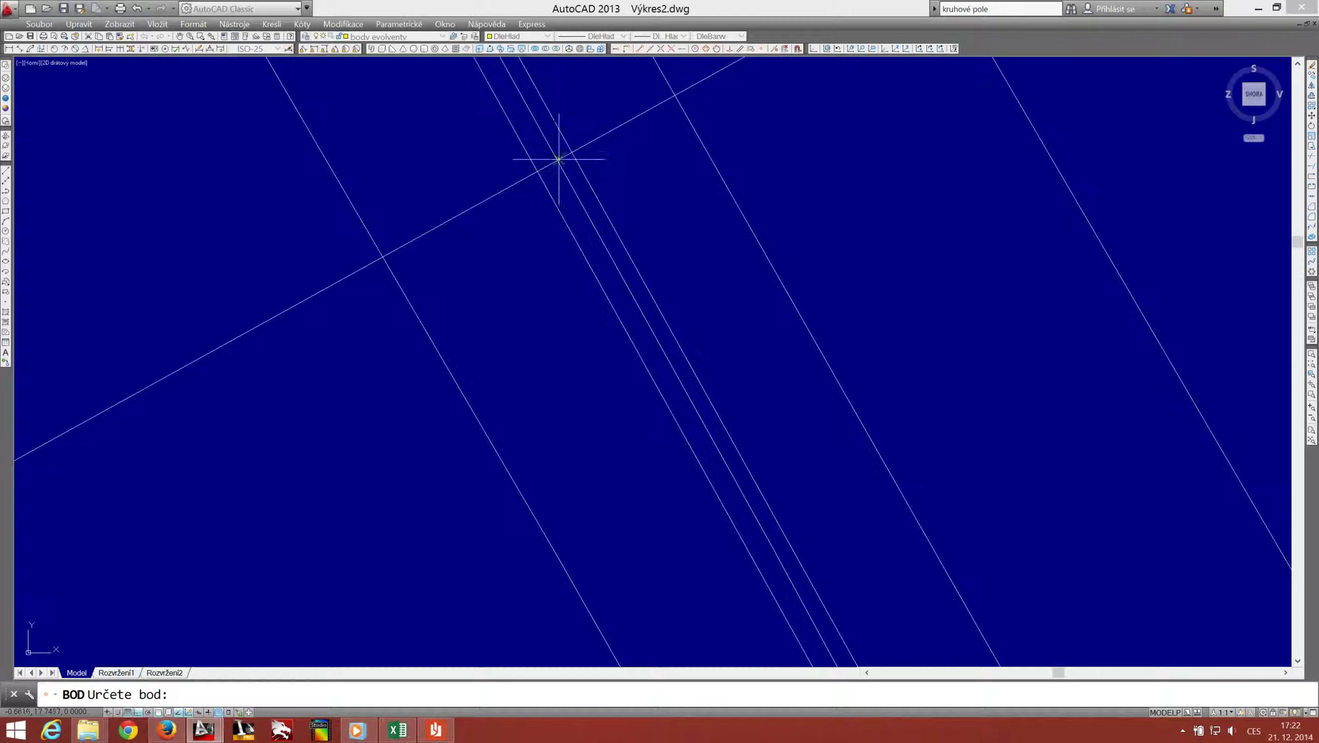
scroll(554, 164, down, 2)
scroll(465, 188, down, 1)
scroll(603, 486, up, 1)
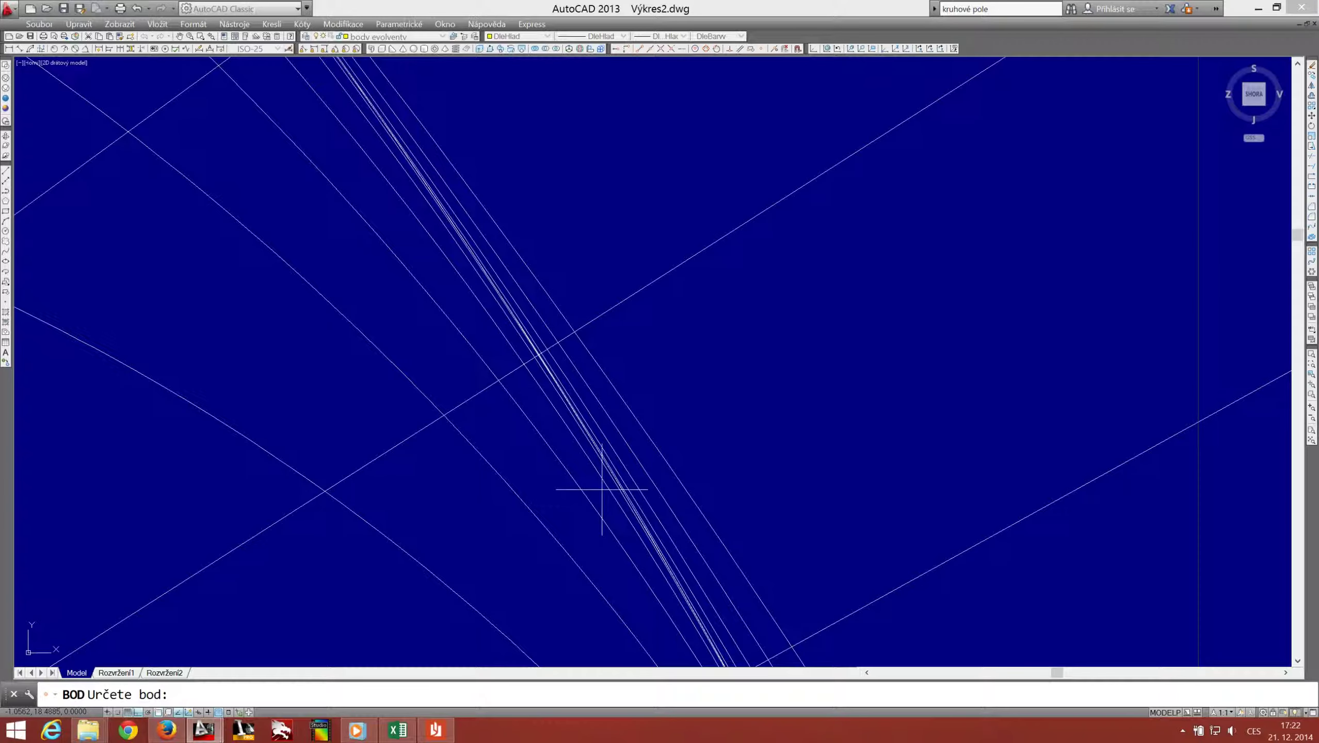
scroll(536, 351, up, 1)
scroll(543, 365, up, 1)
scroll(550, 385, up, 1)
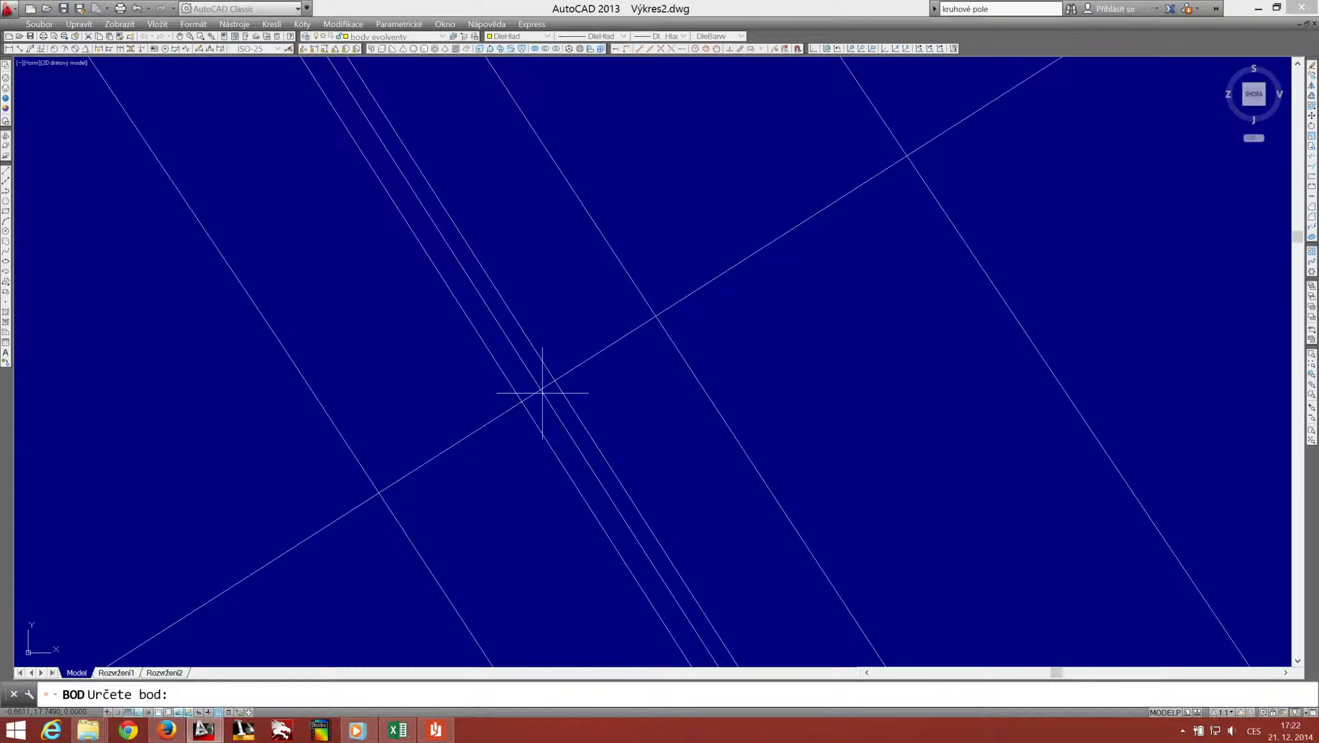
Step: Place the first involute points at construction-line intersections on the body evolventy layer
click(542, 392)
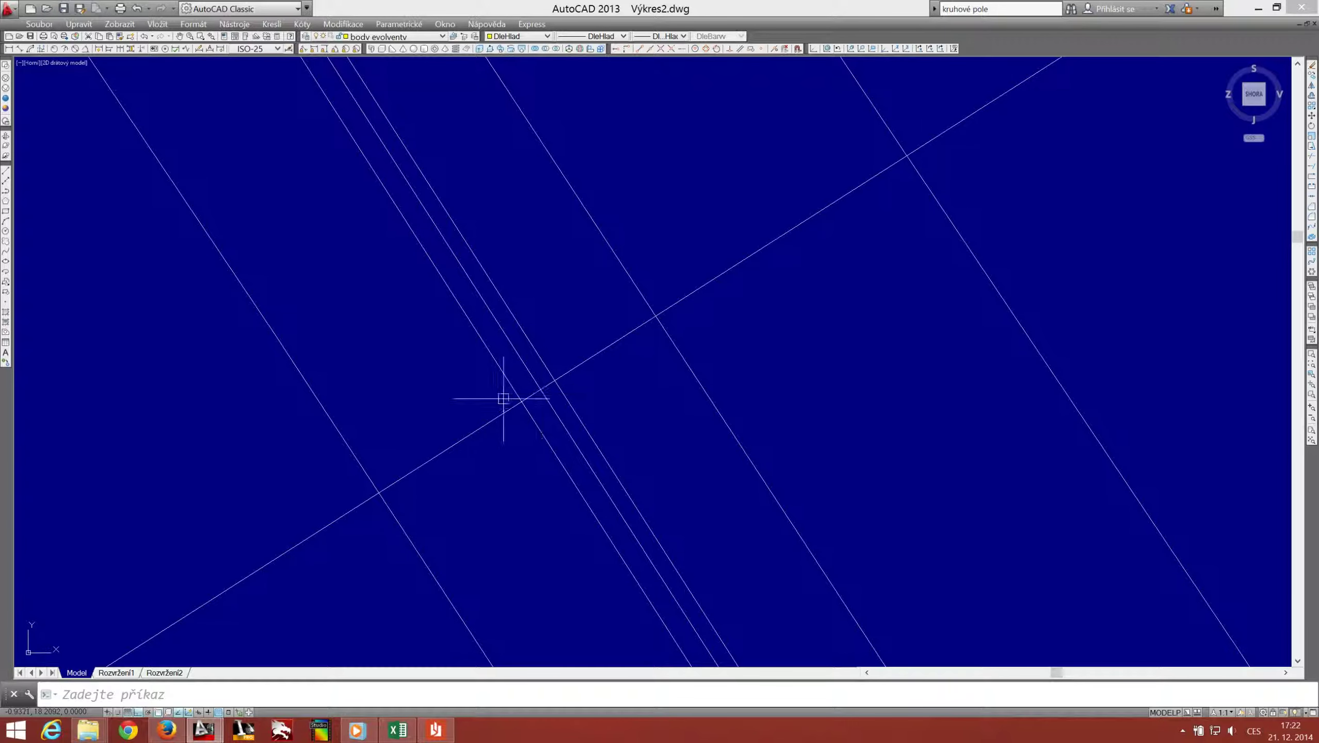
scroll(505, 396, down, 1)
scroll(507, 394, up, 1)
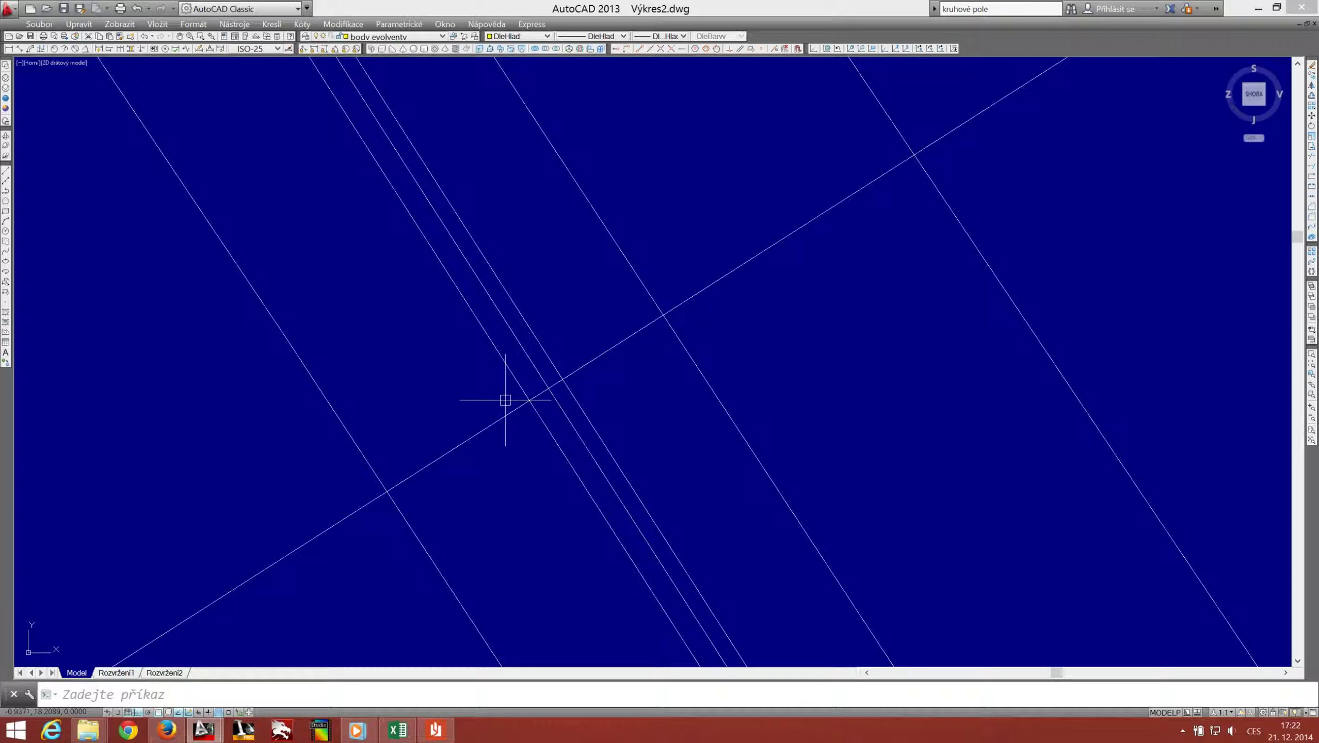
click(5, 303)
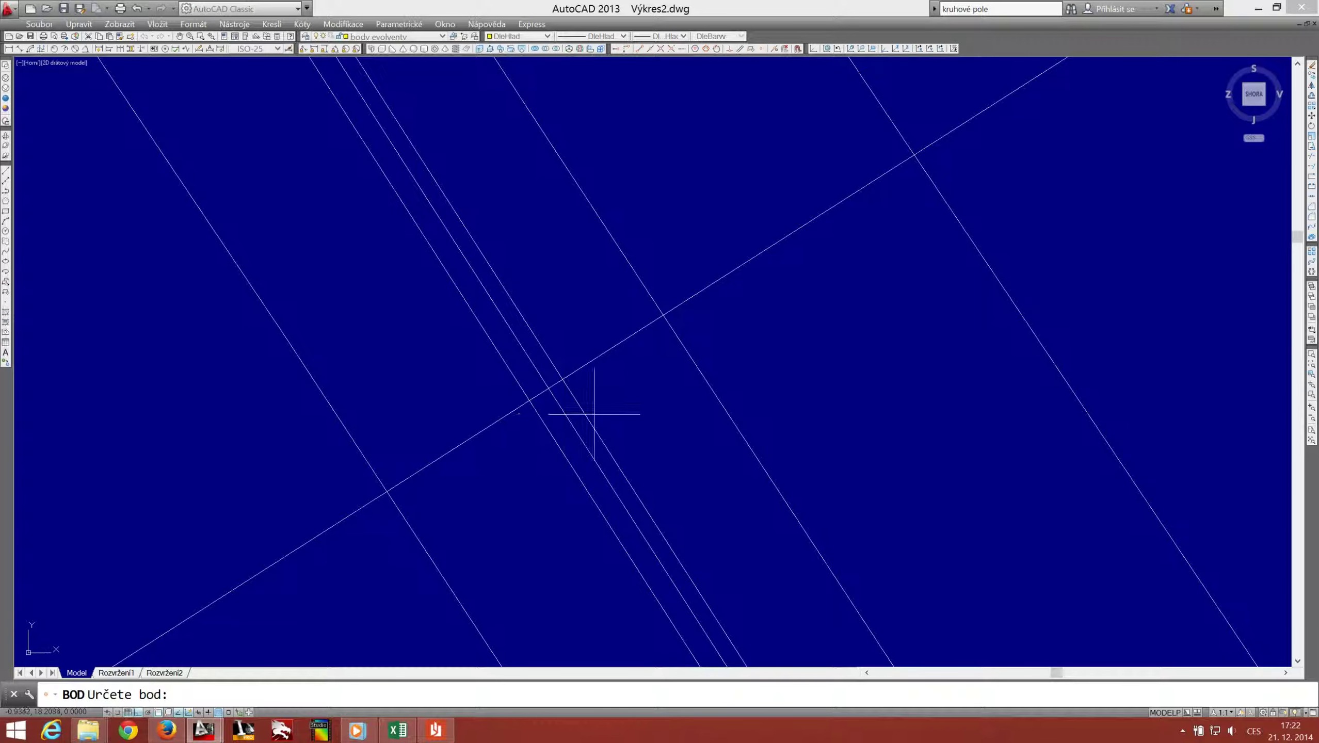
scroll(551, 387, down, 1)
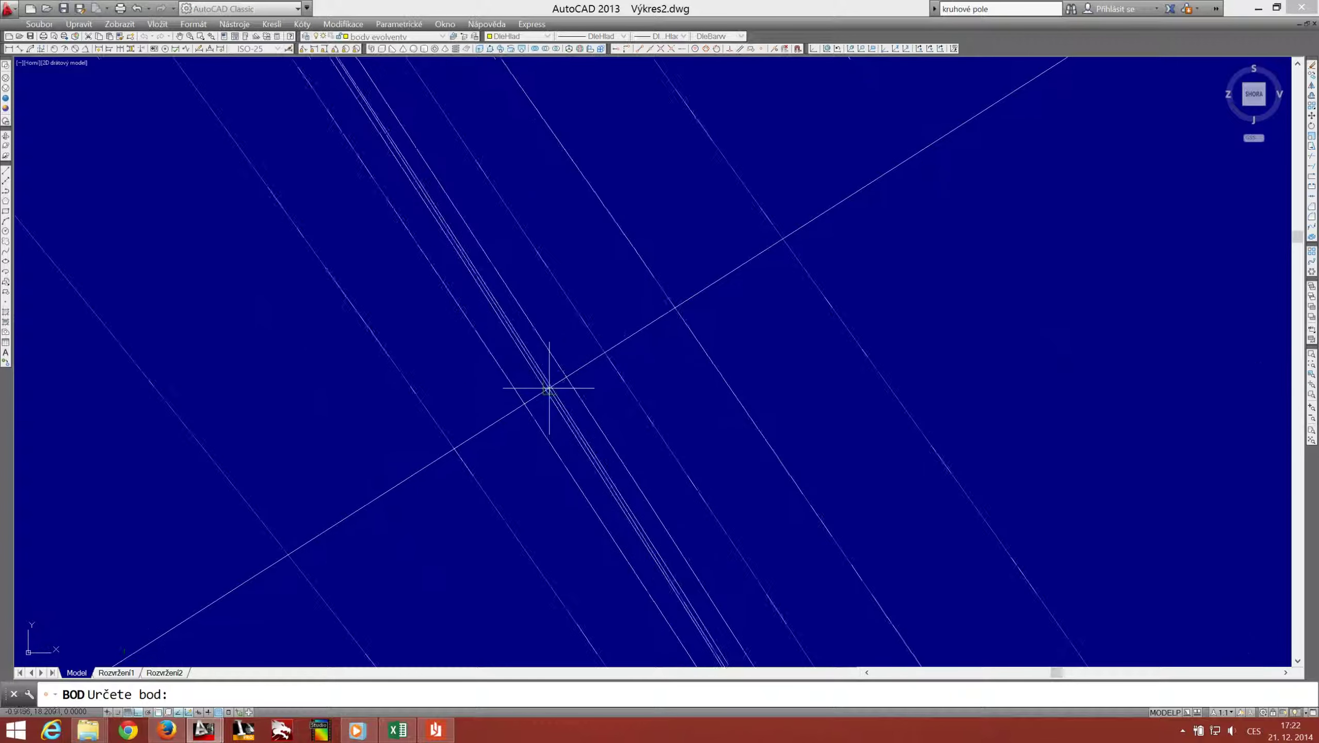
scroll(447, 259, down, 1)
scroll(378, 188, down, 1)
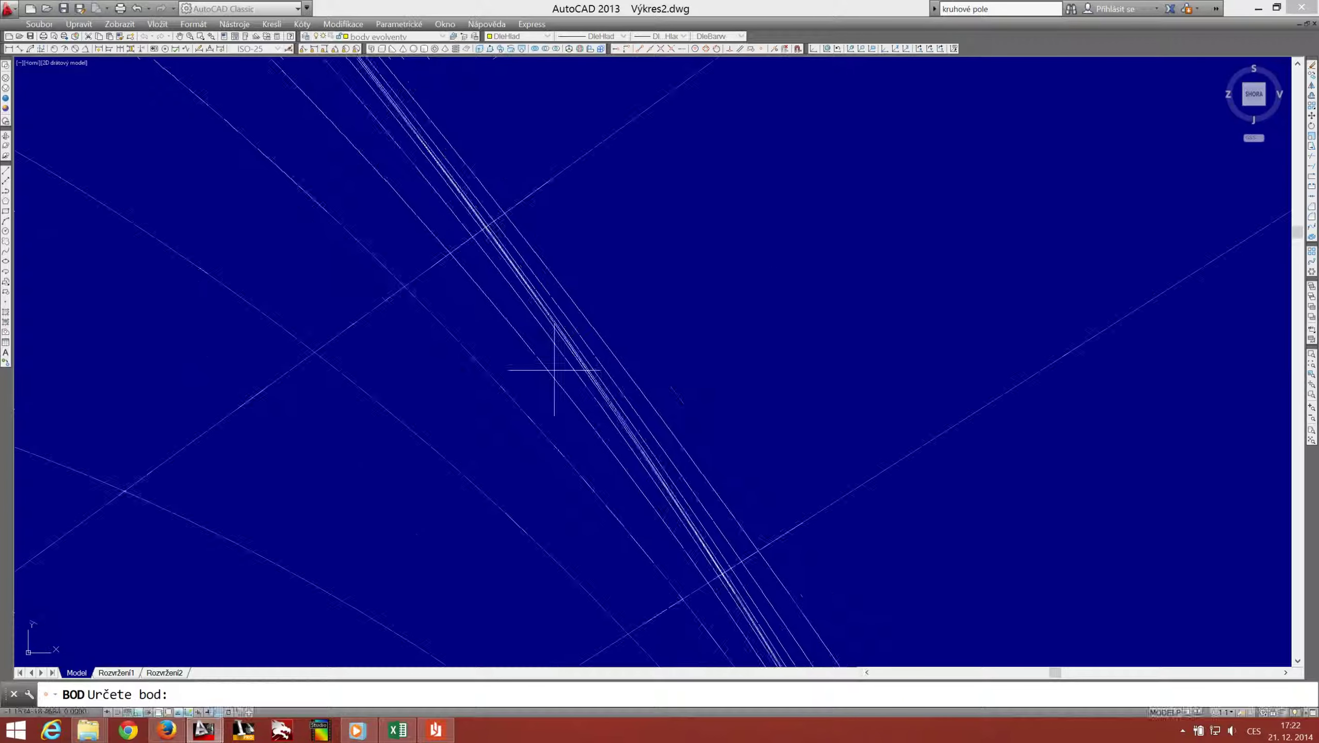
scroll(479, 227, up, 1)
scroll(486, 236, up, 1)
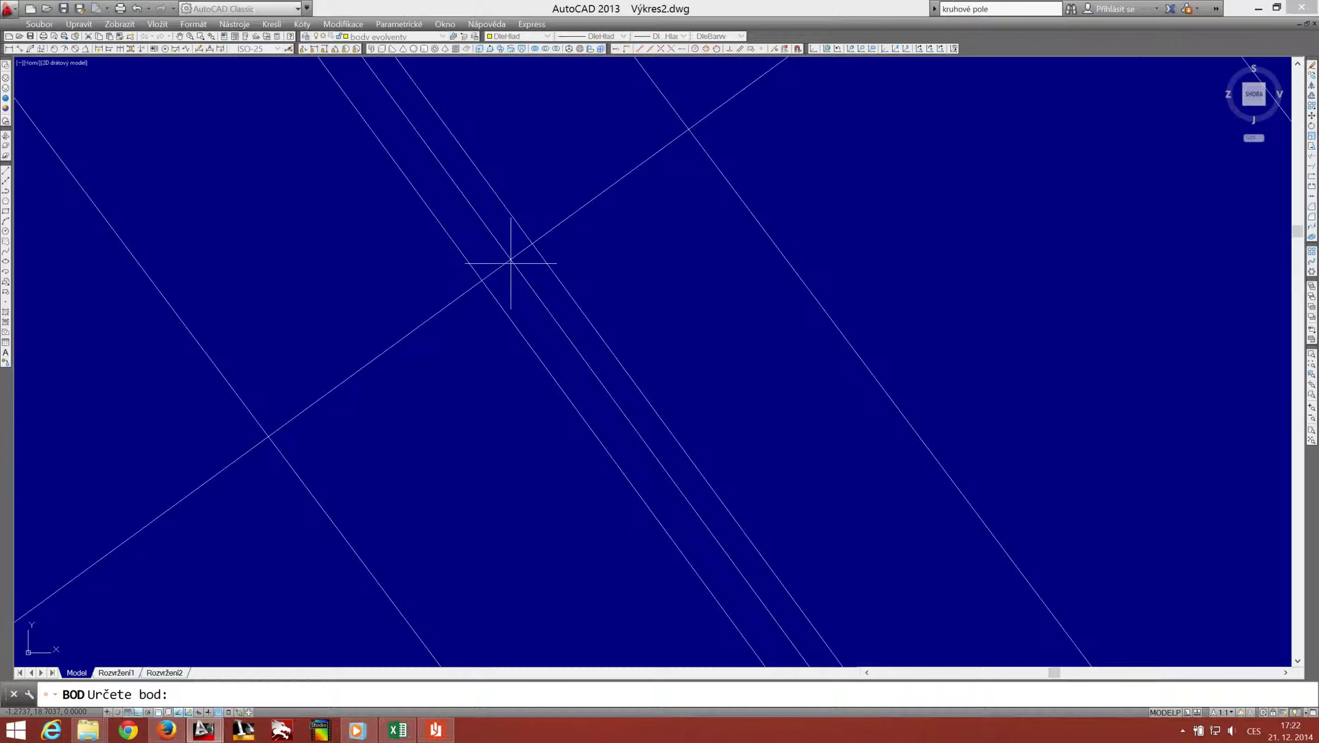
key(Escape)
scroll(598, 284, down, 1)
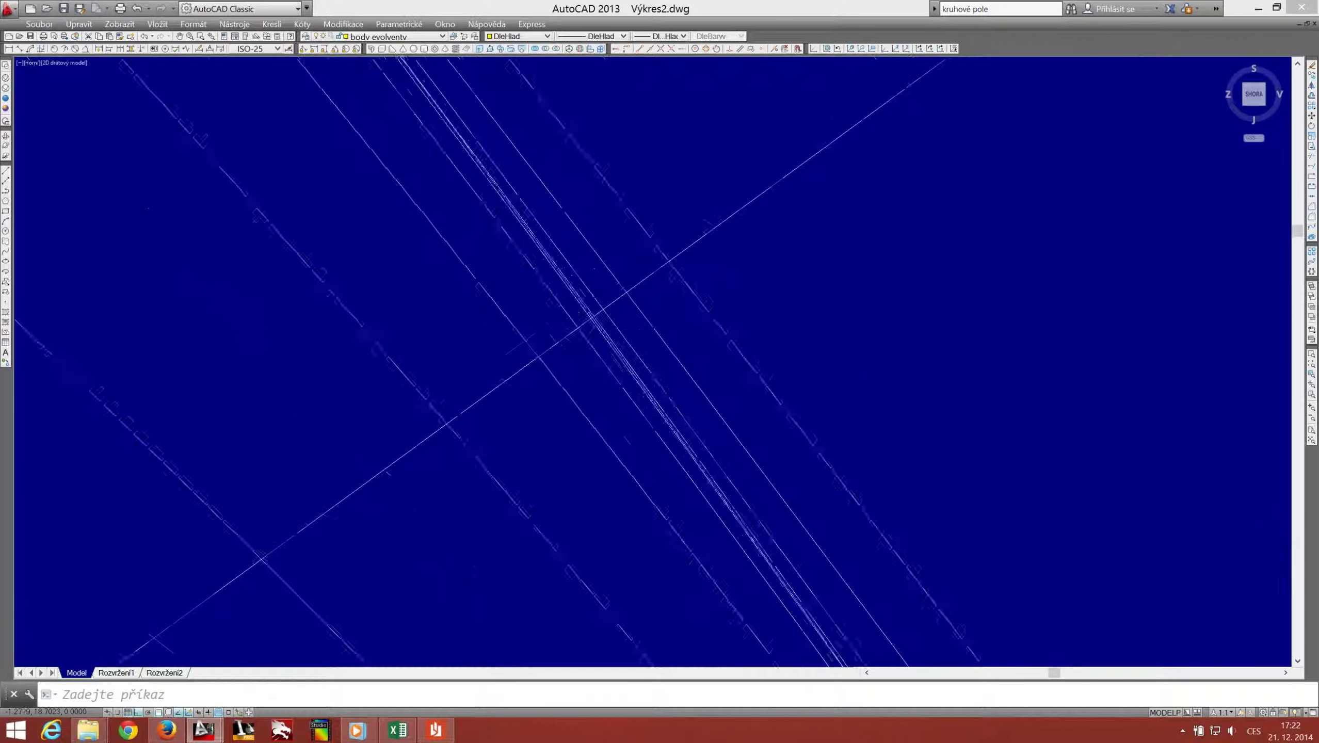
scroll(642, 289, down, 1)
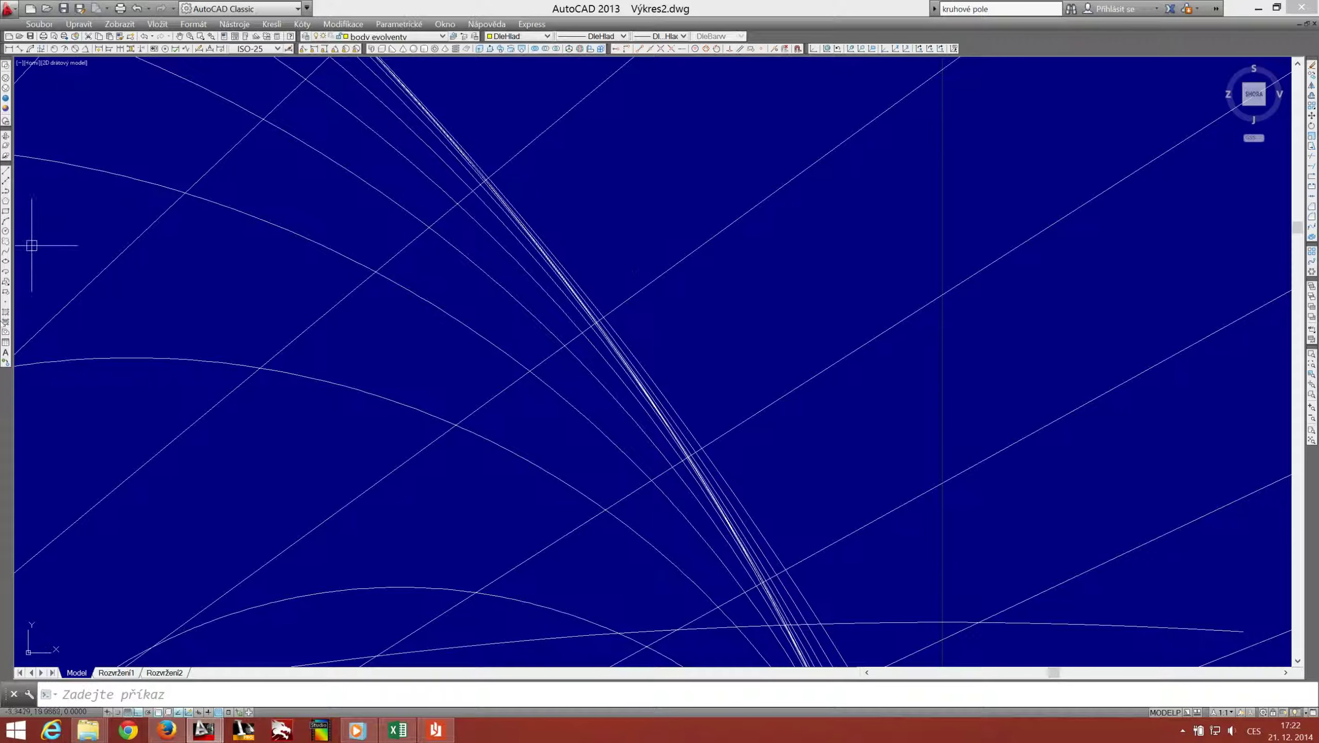
Step: Add another involute point at the next construction-line intersection
click(6, 306)
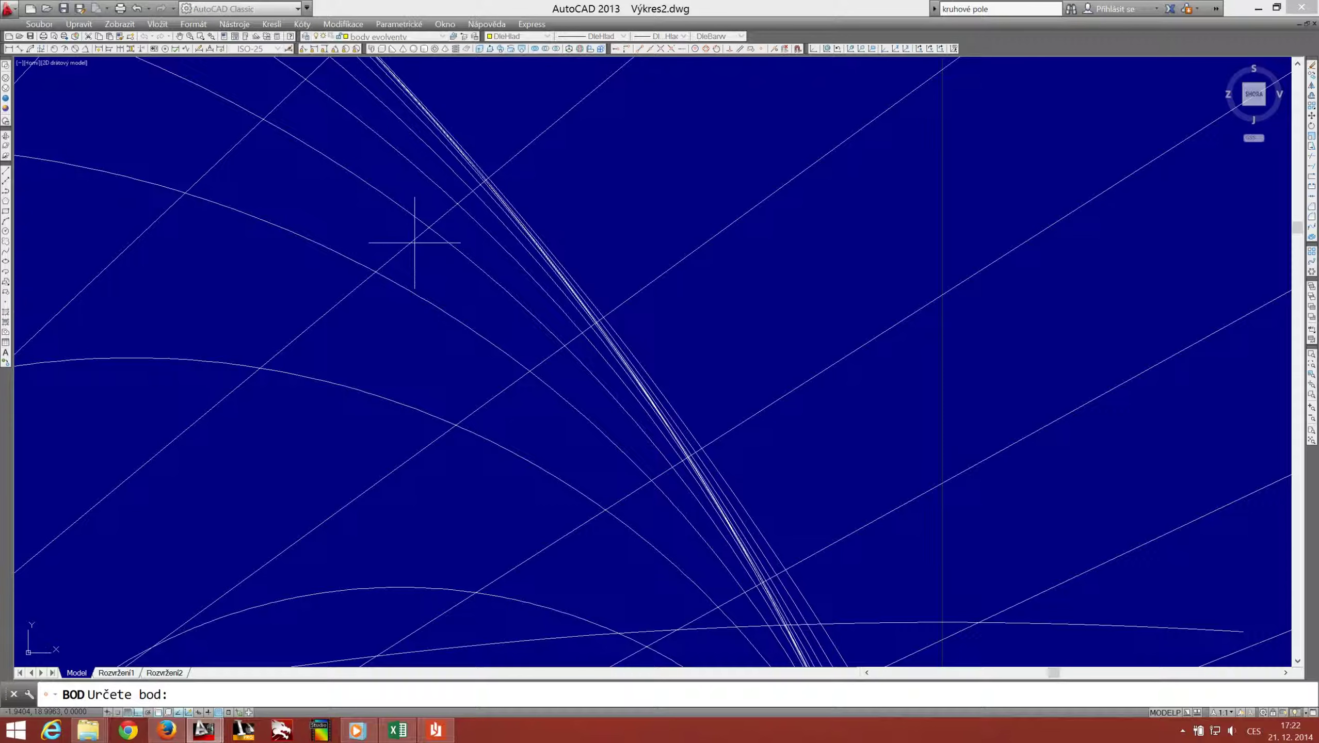
scroll(589, 324, up, 3)
scroll(589, 324, up, 2)
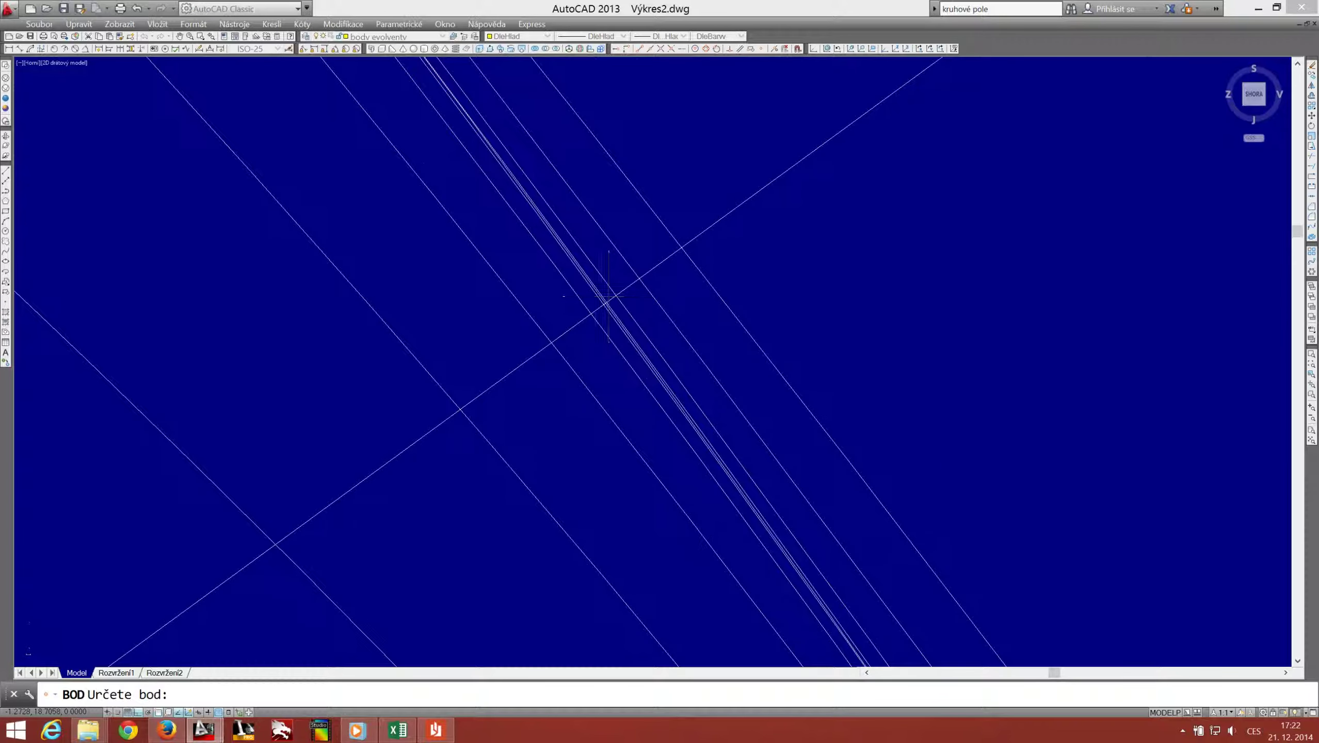
scroll(580, 333, up, 2)
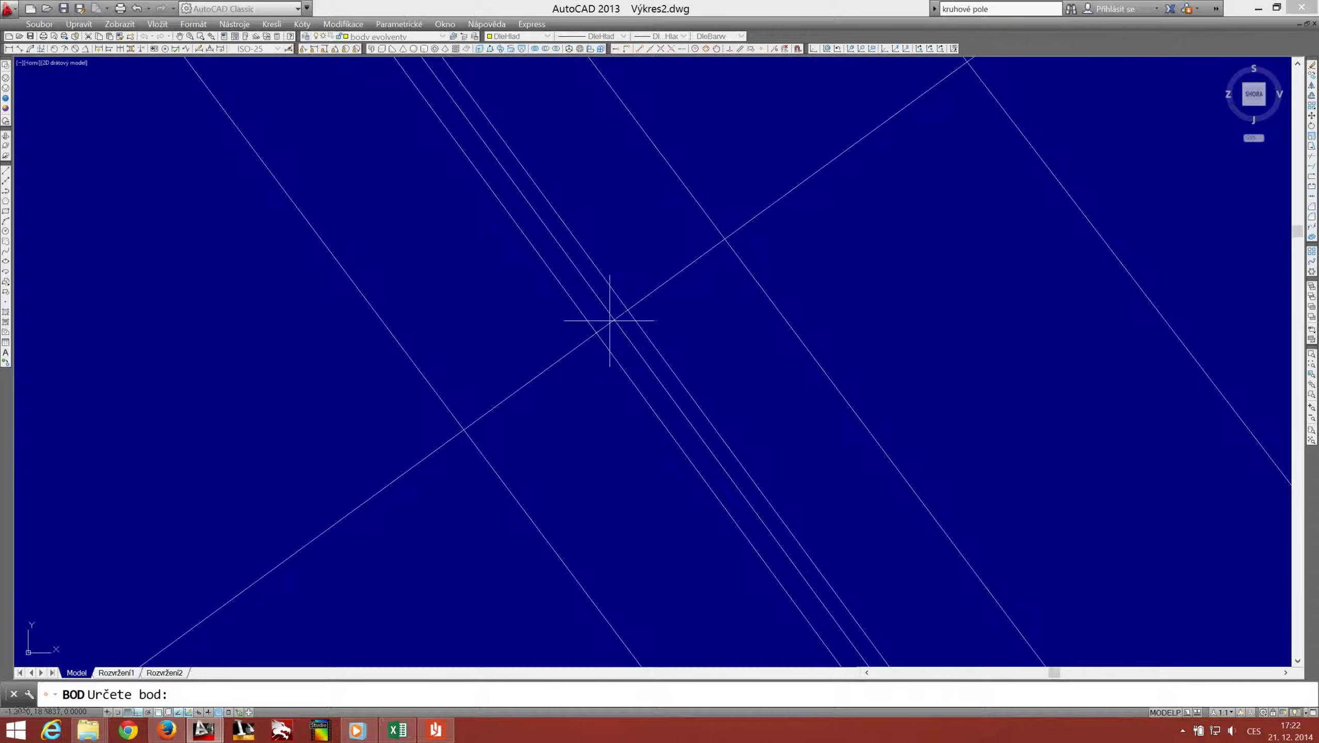
scroll(610, 320, up, 2)
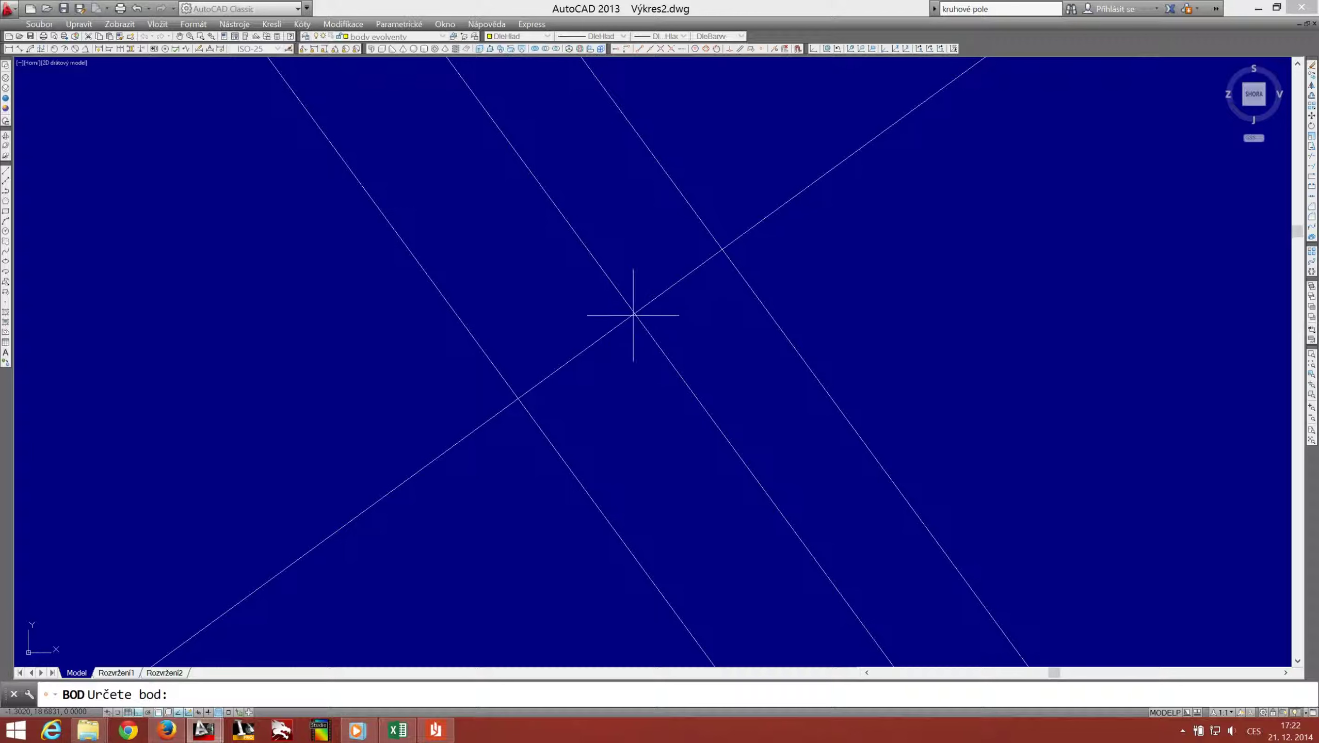
click(641, 308)
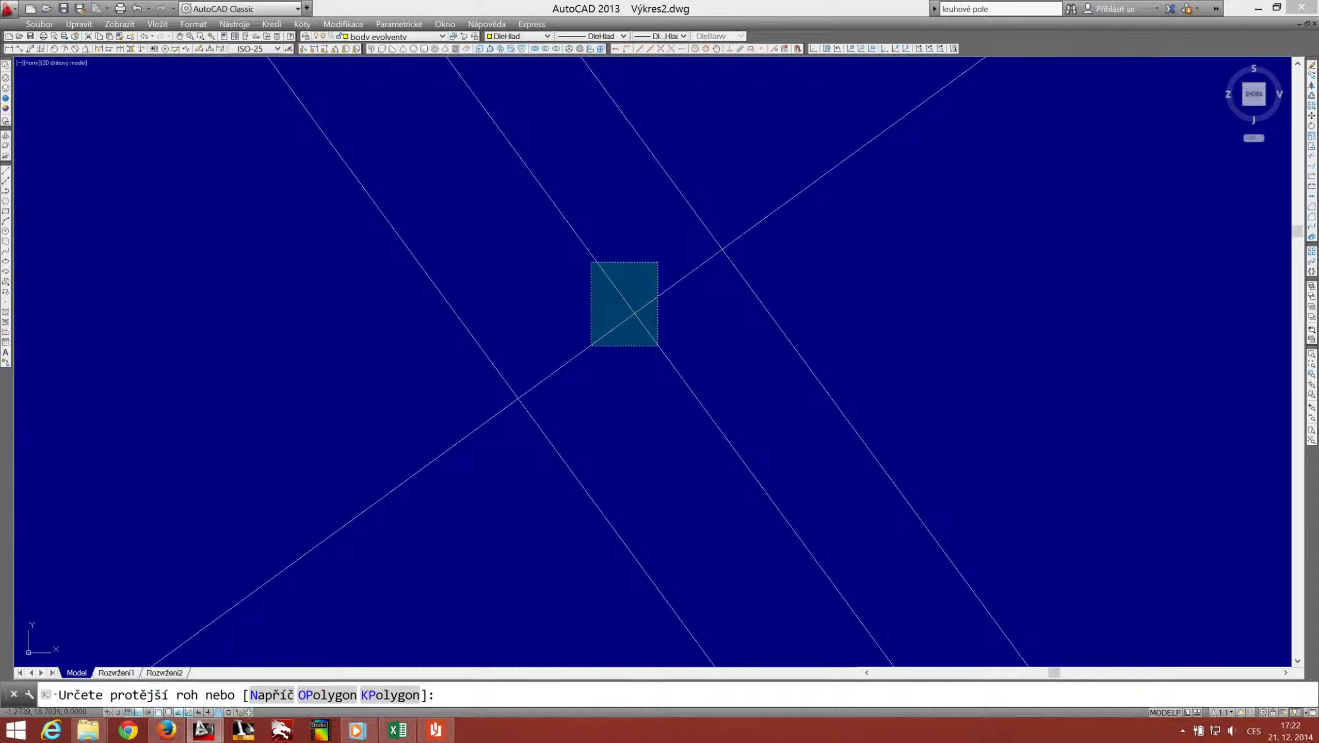
key(Escape)
scroll(593, 328, down, 1)
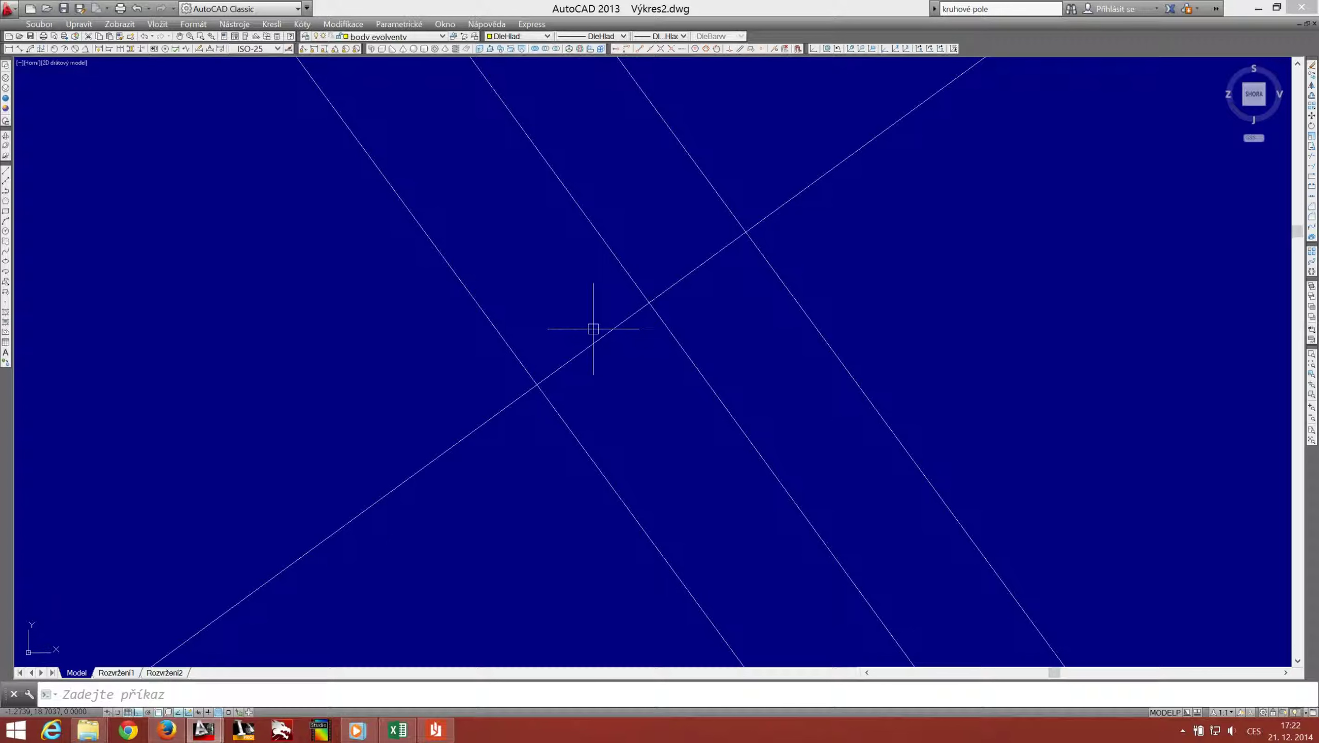
Step: Place further involute points across the construction lines, moving the view as needed
click(6, 302)
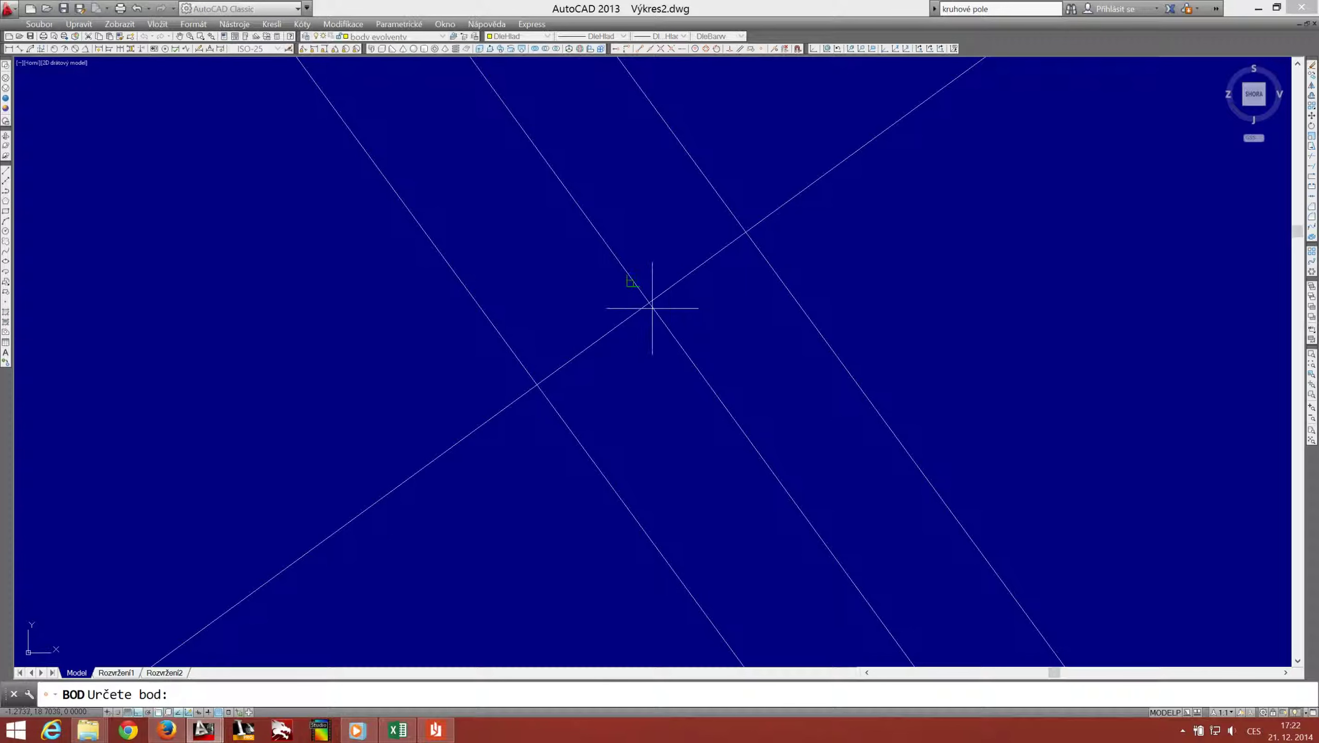
scroll(649, 302, down, 2)
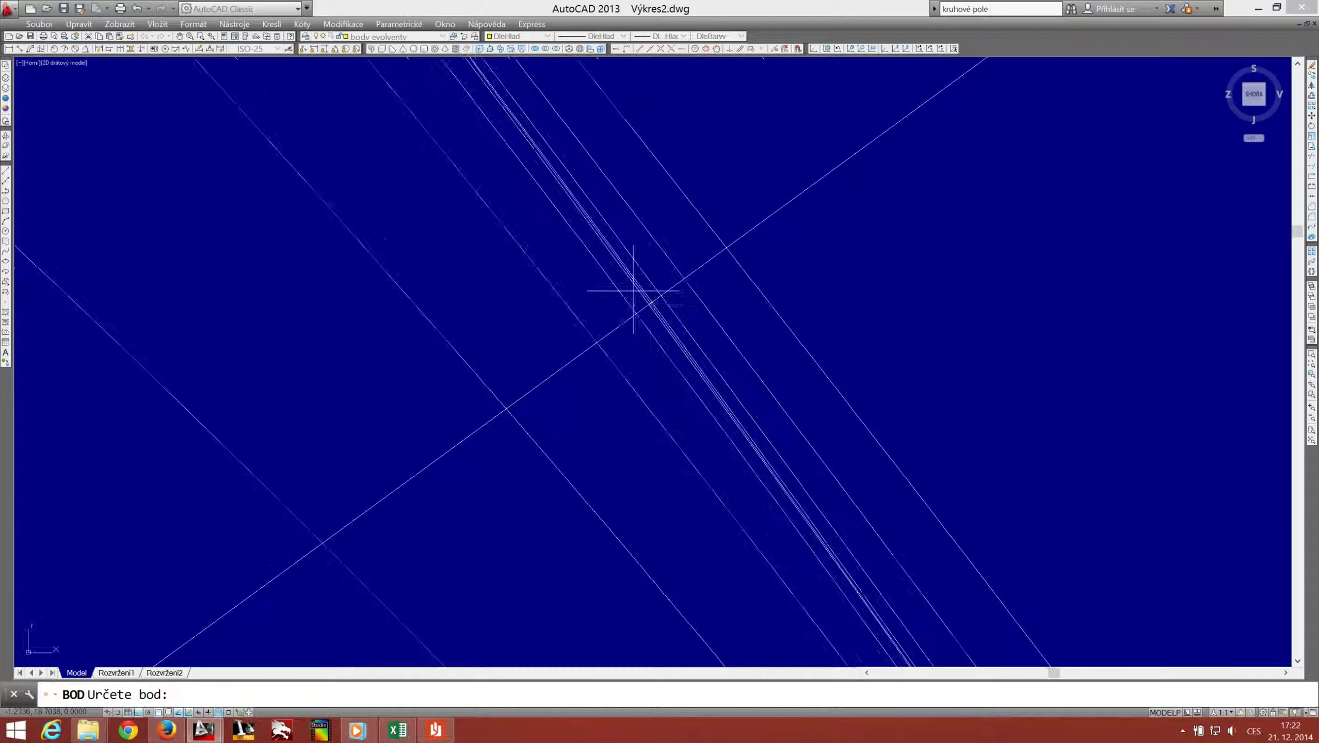
scroll(633, 286, down, 2)
middle_drag(568, 227, 601, 510)
scroll(559, 403, up, 1)
scroll(545, 353, up, 2)
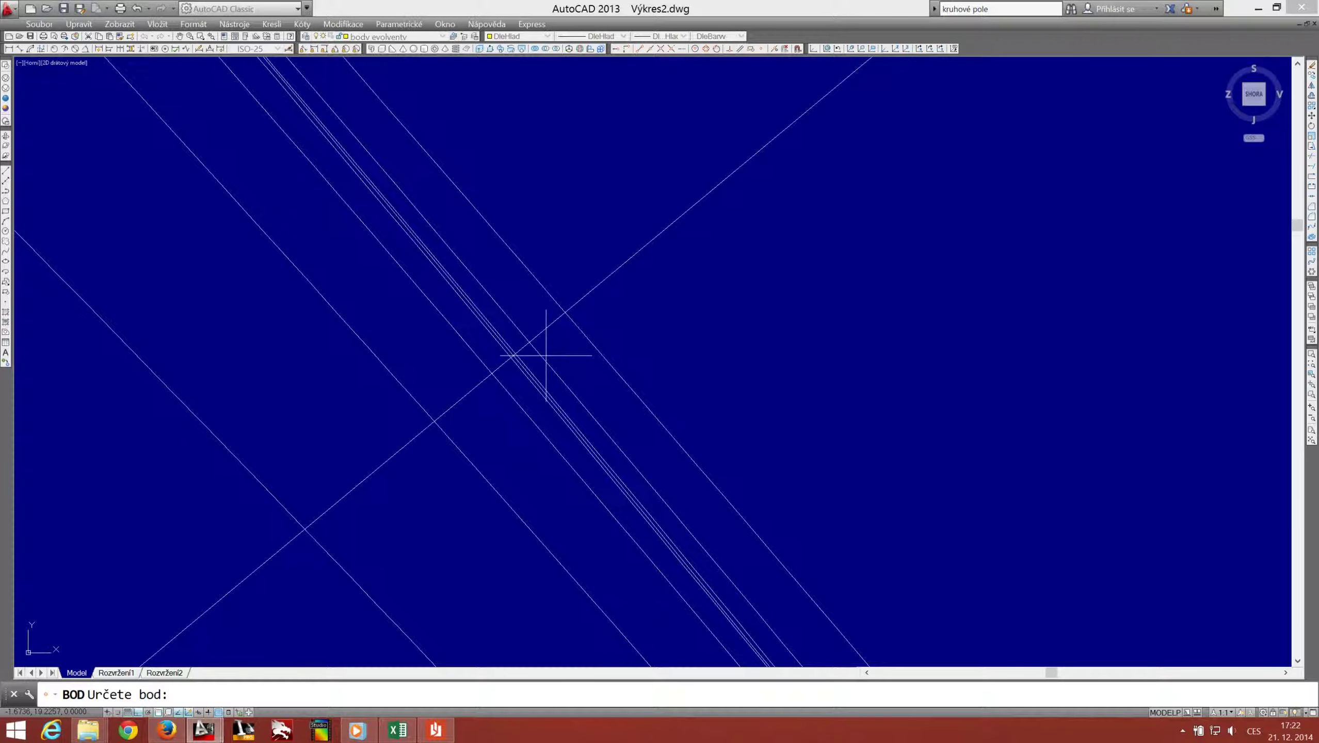
scroll(515, 383, up, 2)
scroll(494, 447, up, 2)
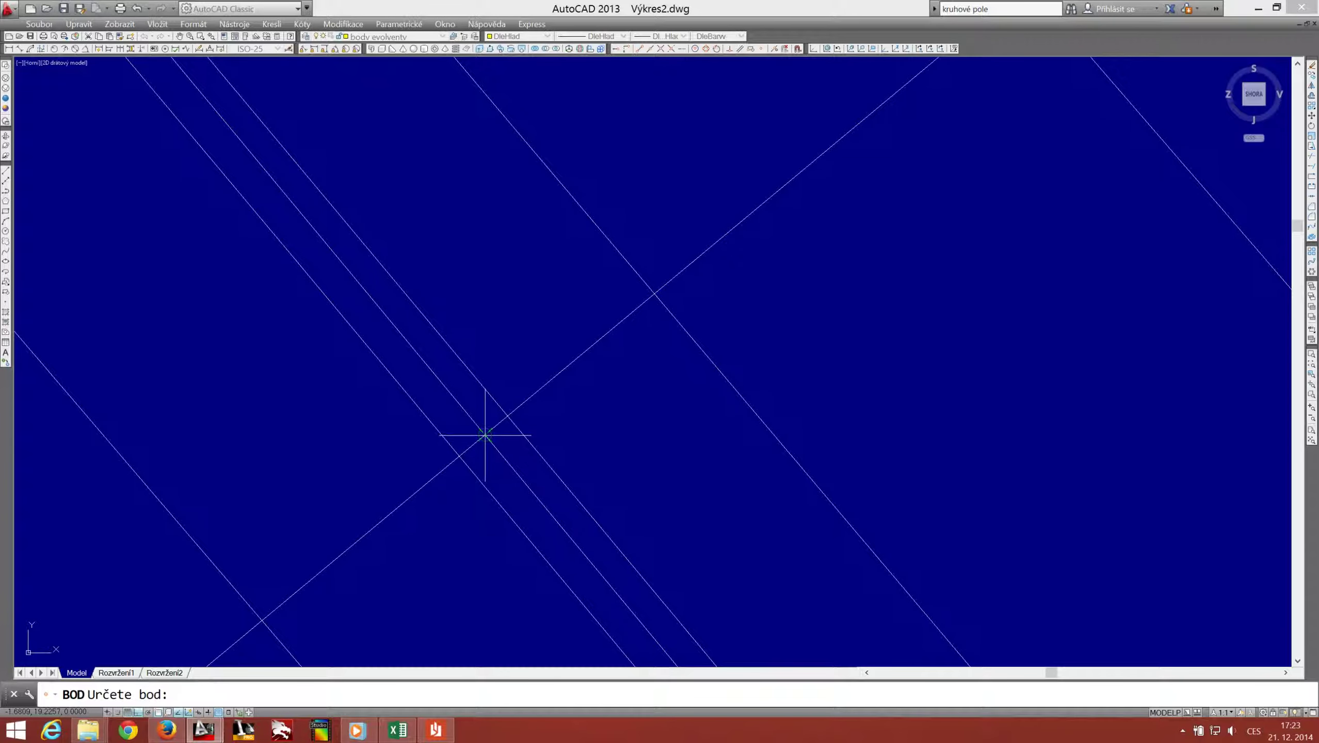
scroll(485, 435, down, 1)
scroll(358, 354, down, 1)
scroll(525, 365, down, 1)
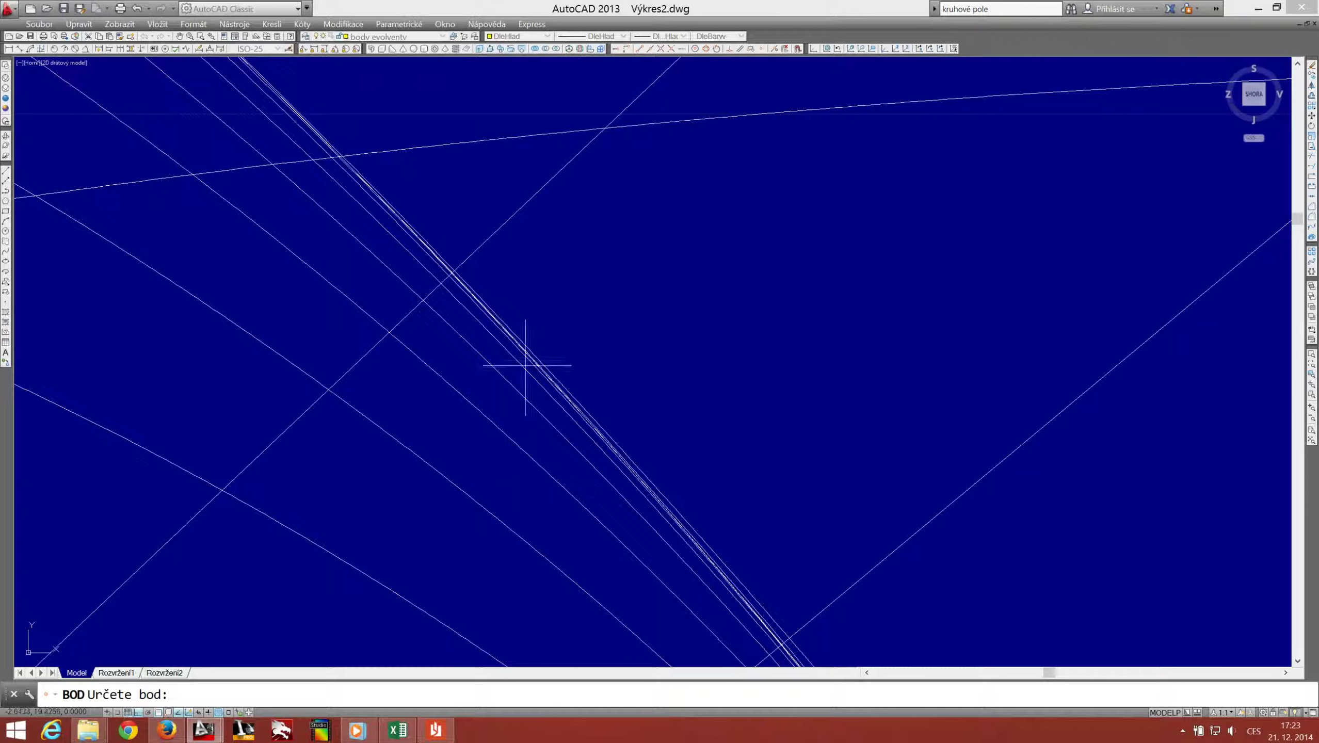
scroll(447, 280, up, 1)
scroll(473, 265, up, 1)
scroll(457, 260, up, 2)
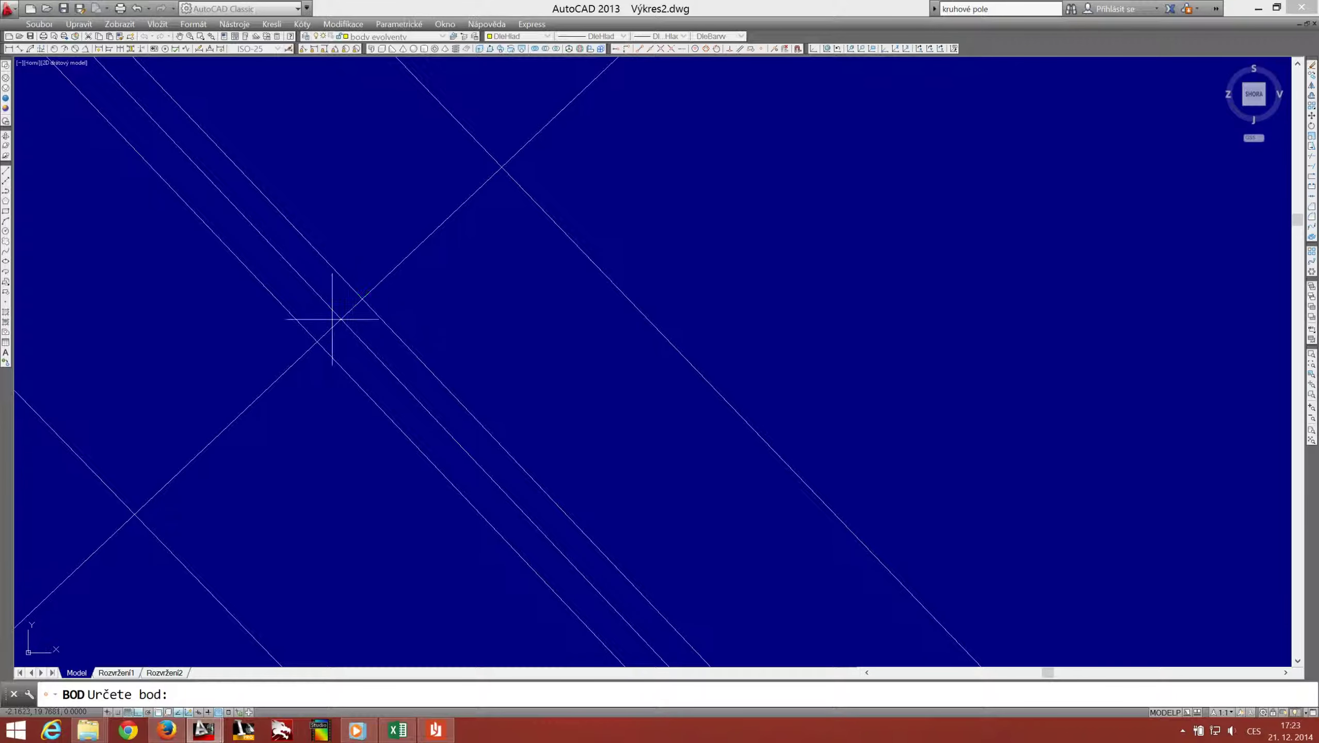
scroll(818, 507, down, 1)
key(Escape)
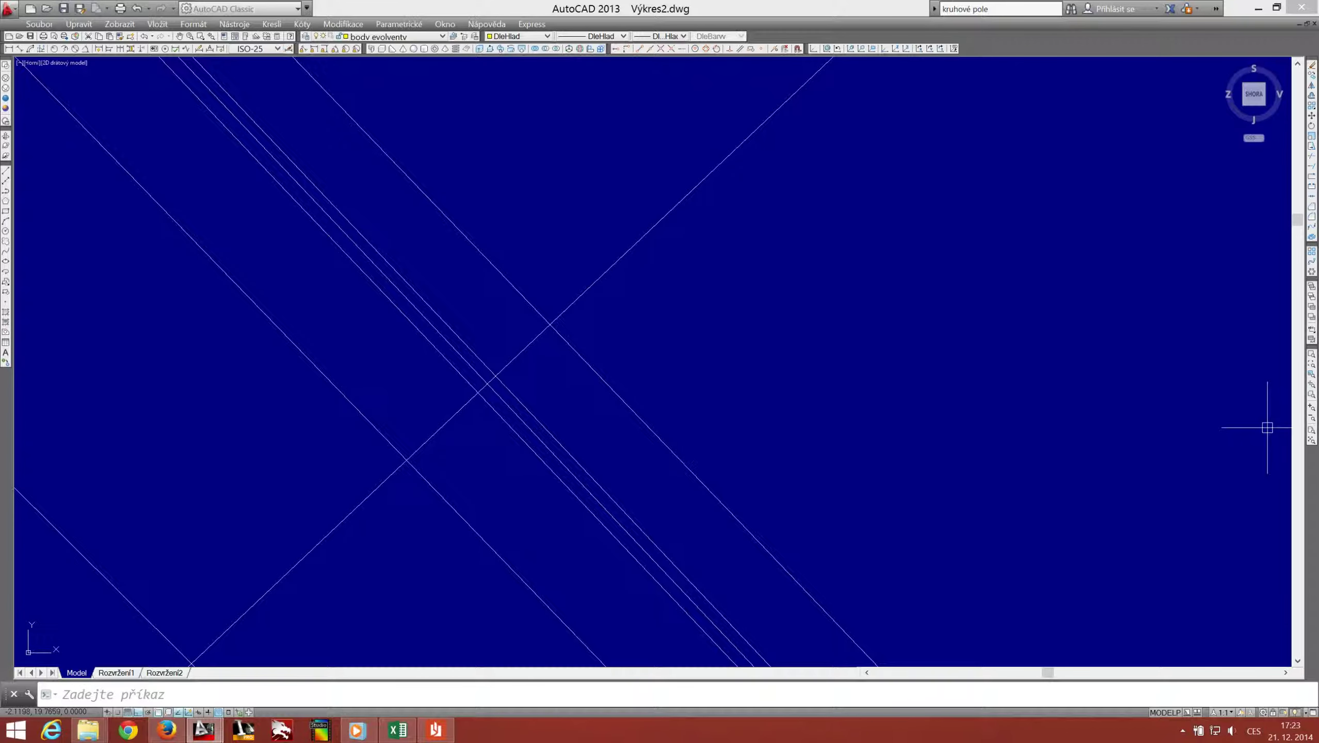
Step: Select curves of the involute construction to check them, then clear the selection
scroll(1205, 471, down, 5)
scroll(648, 230, up, 5)
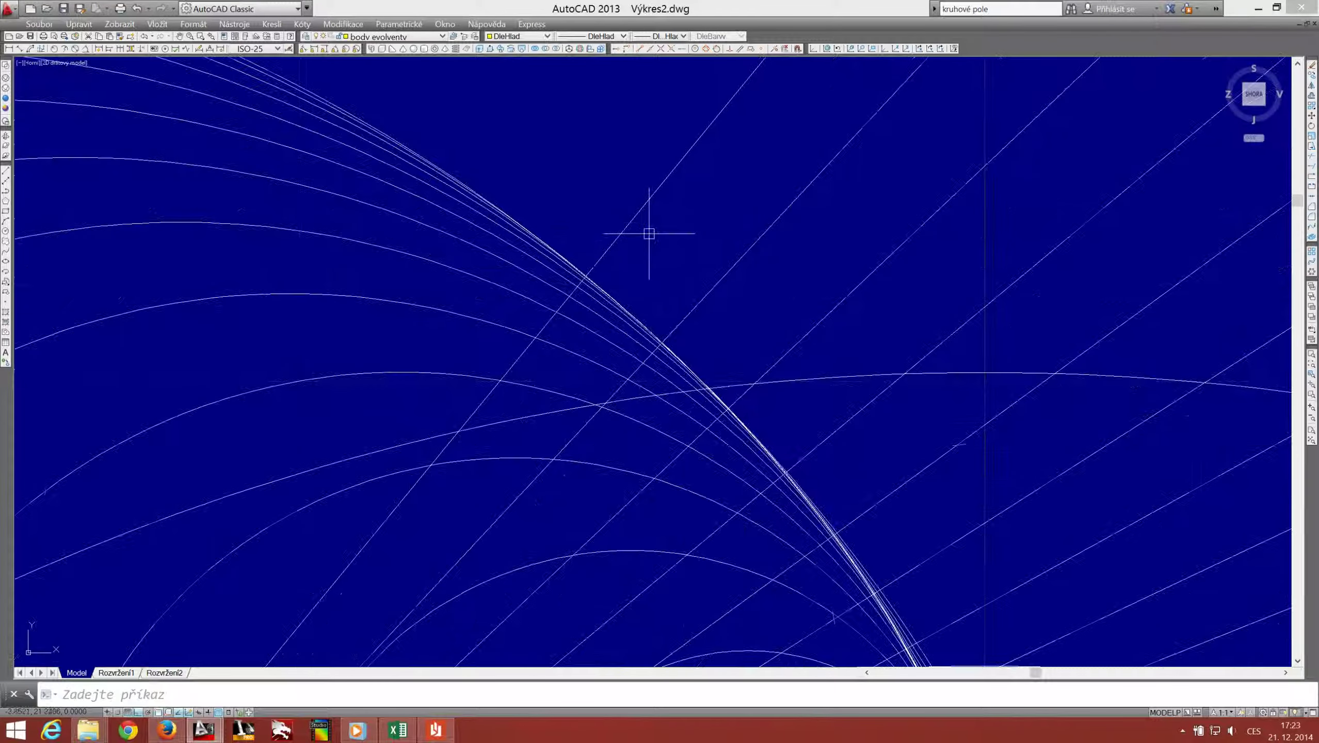
drag(874, 222, 585, 454)
scroll(759, 441, down, 1)
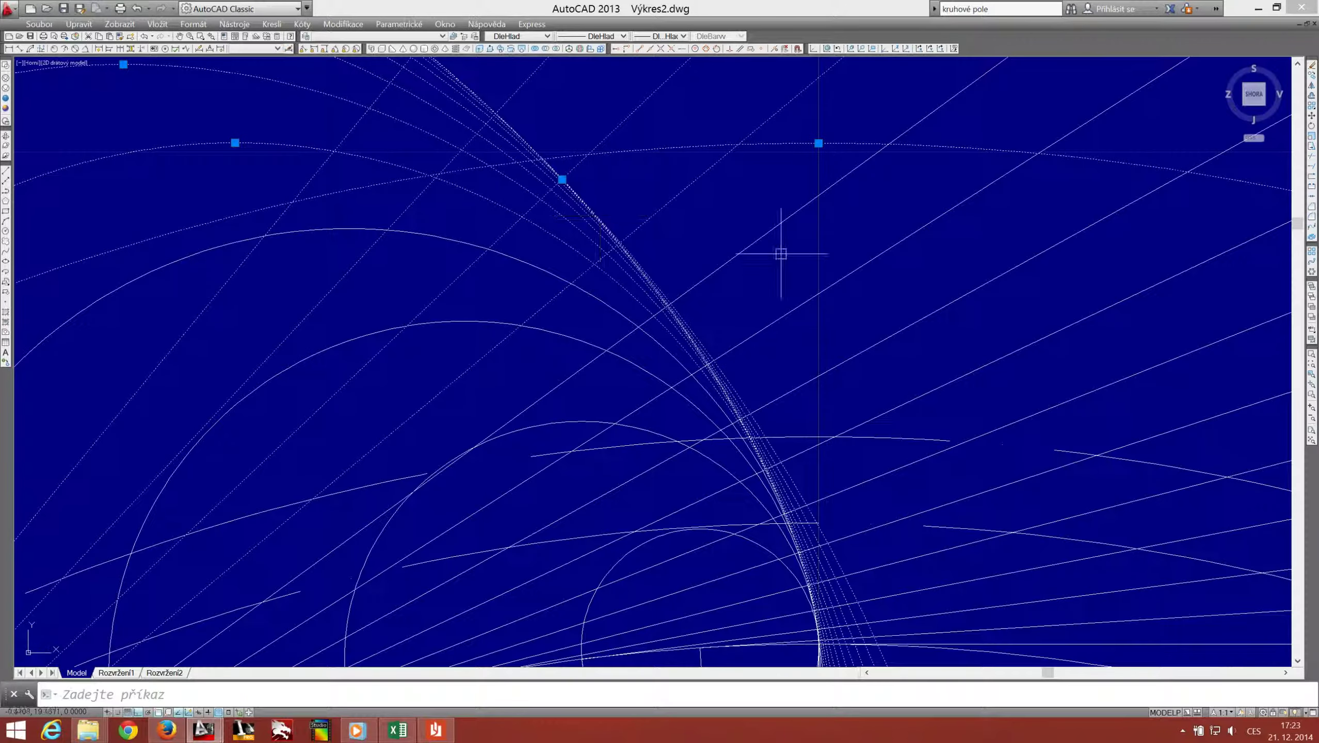
click(786, 176)
click(551, 359)
scroll(580, 312, up, 2)
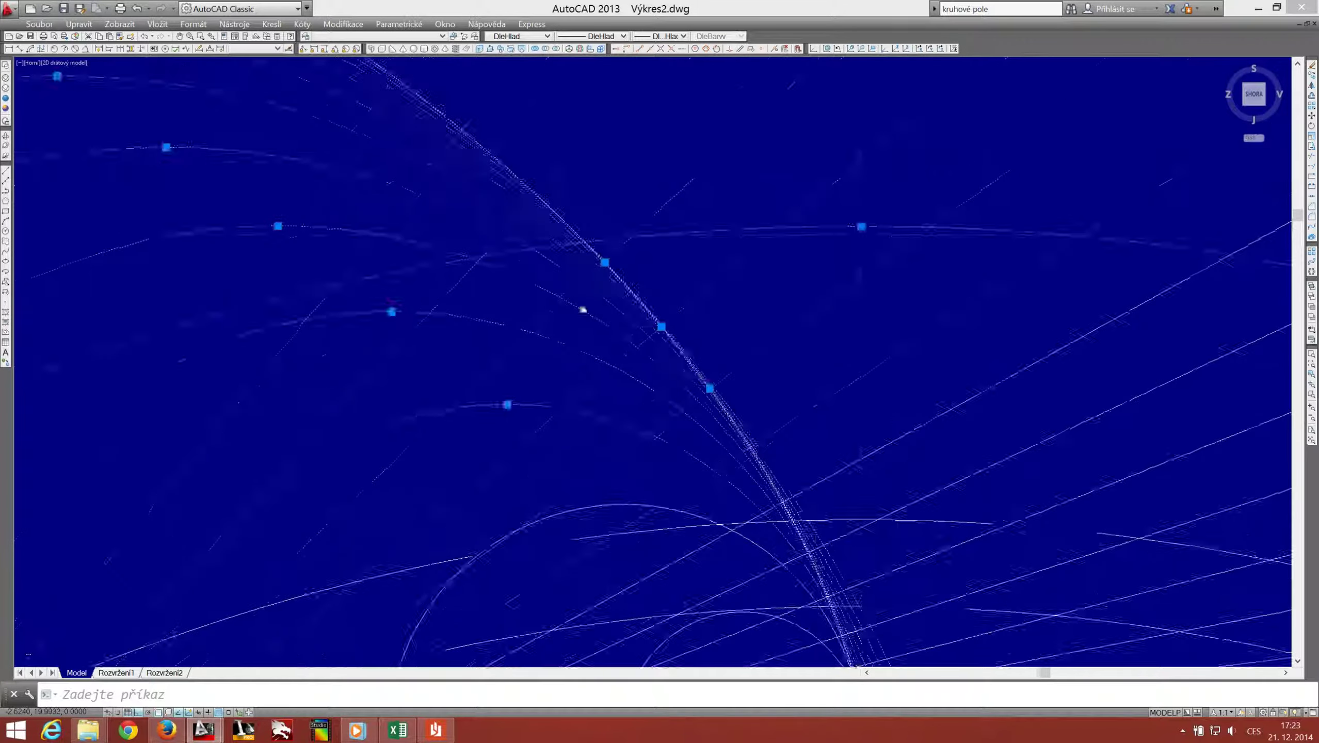
scroll(553, 265, up, 2)
scroll(622, 254, up, 3)
key(Escape)
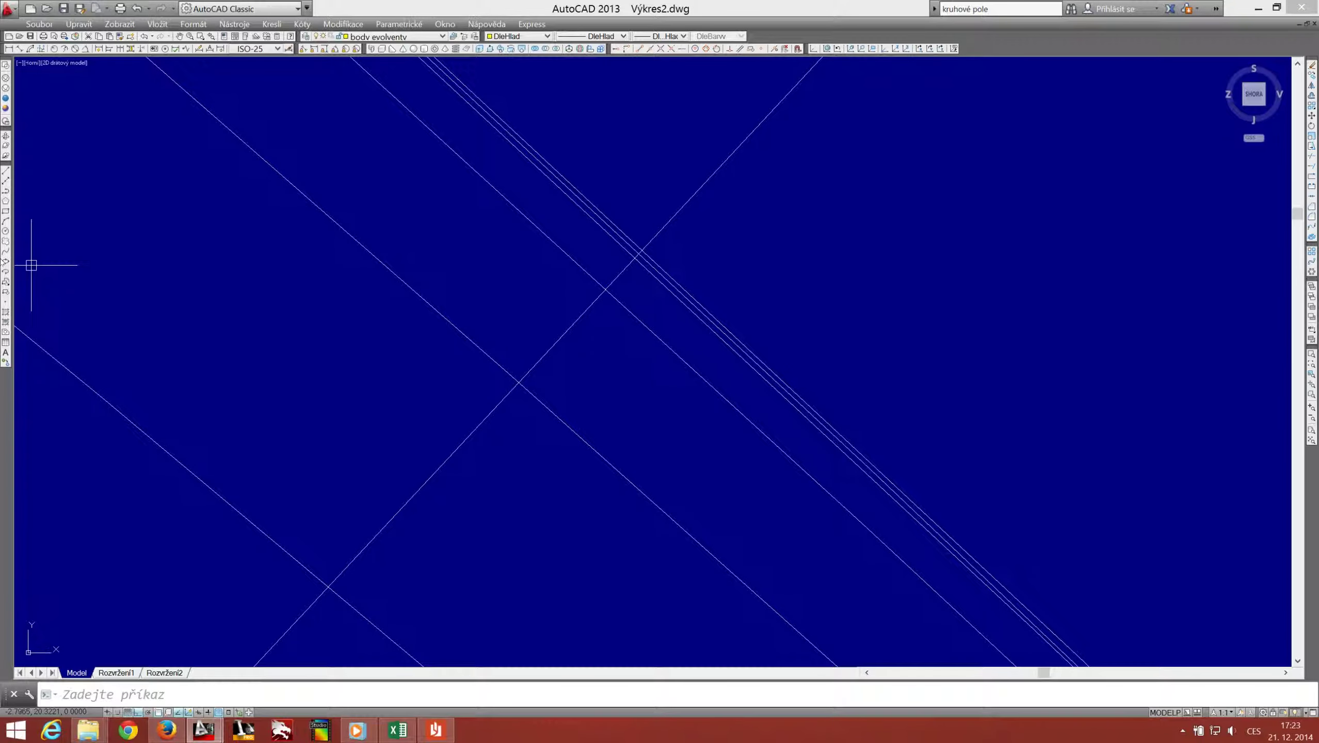
Step: Place the remaining involute points, end POINT, and zoom out to check the construction
key(Return)
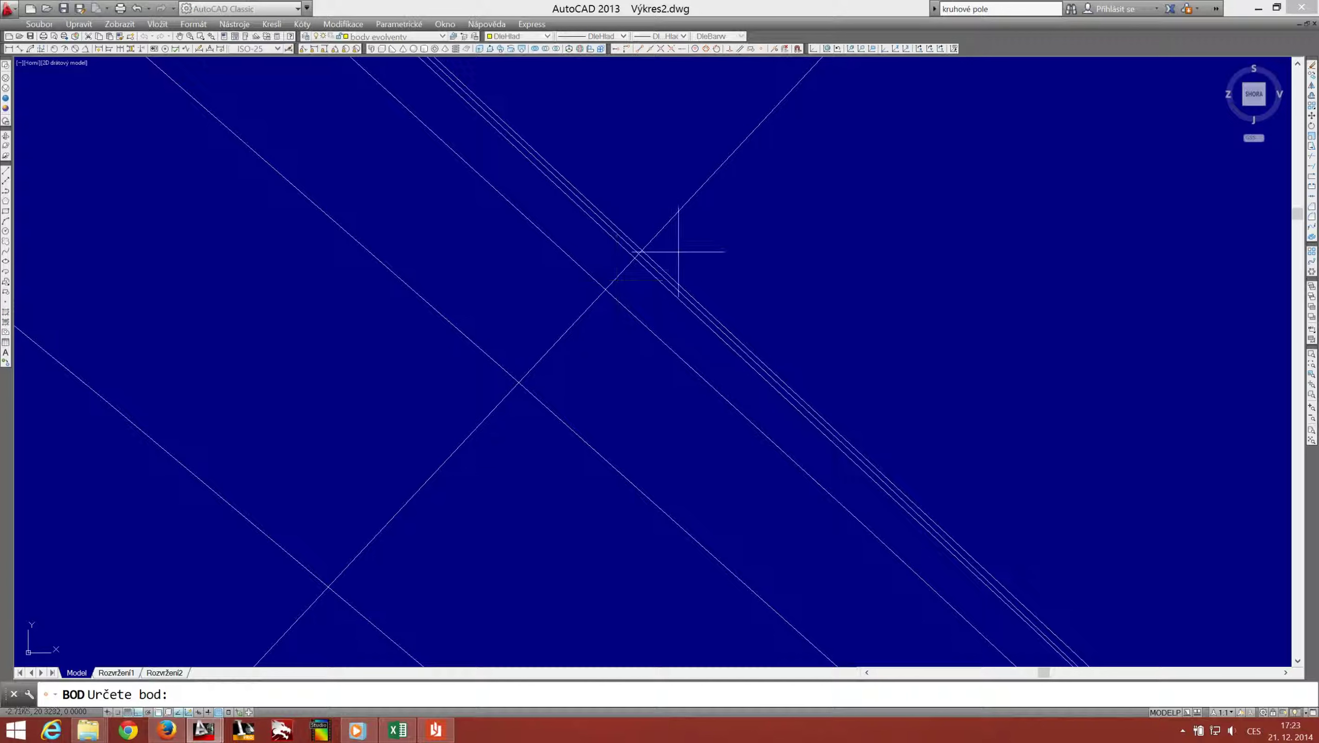
scroll(658, 225, up, 2)
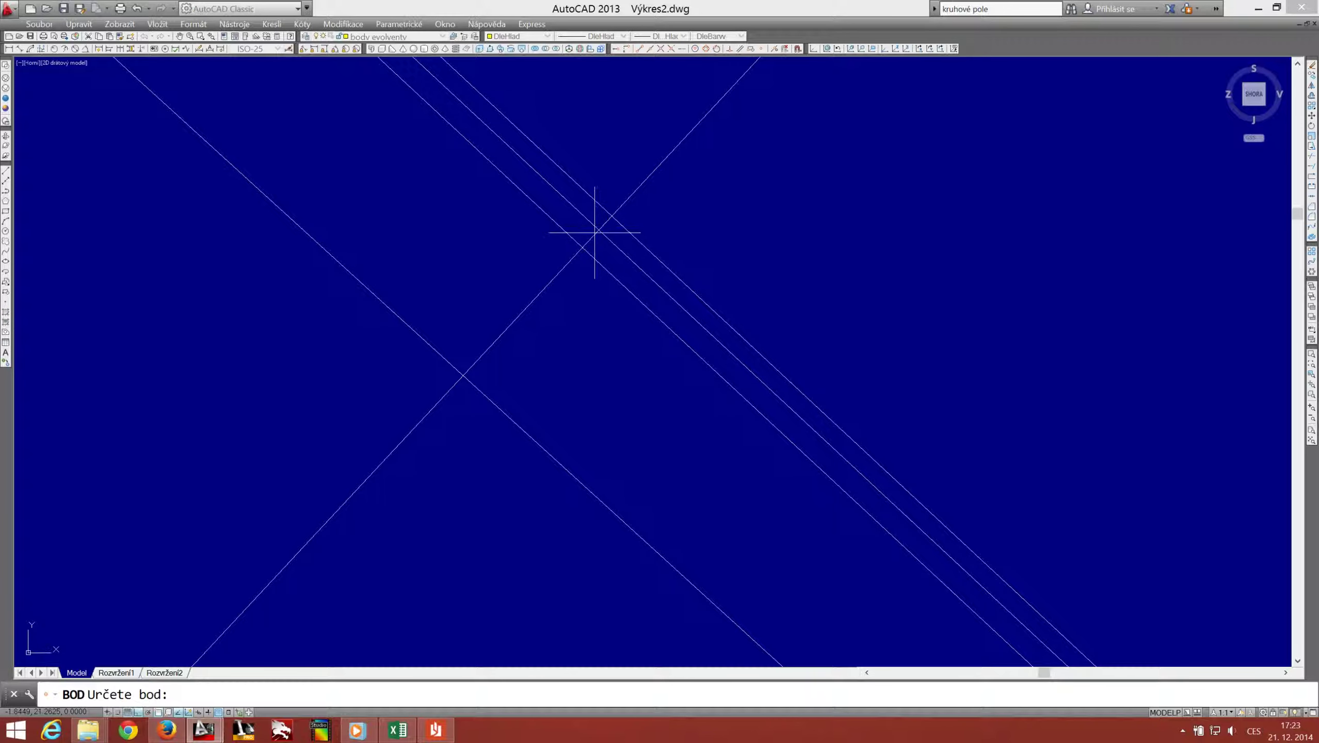
key(Escape)
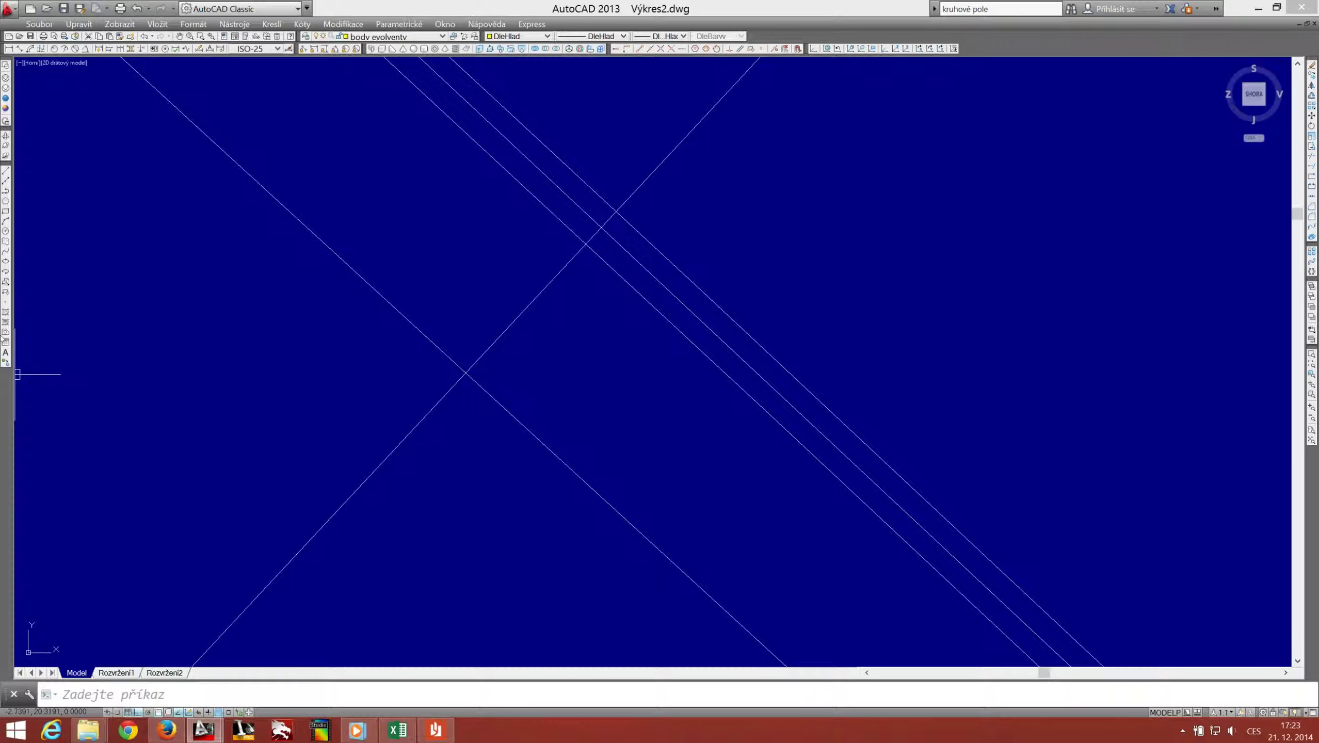
click(4, 303)
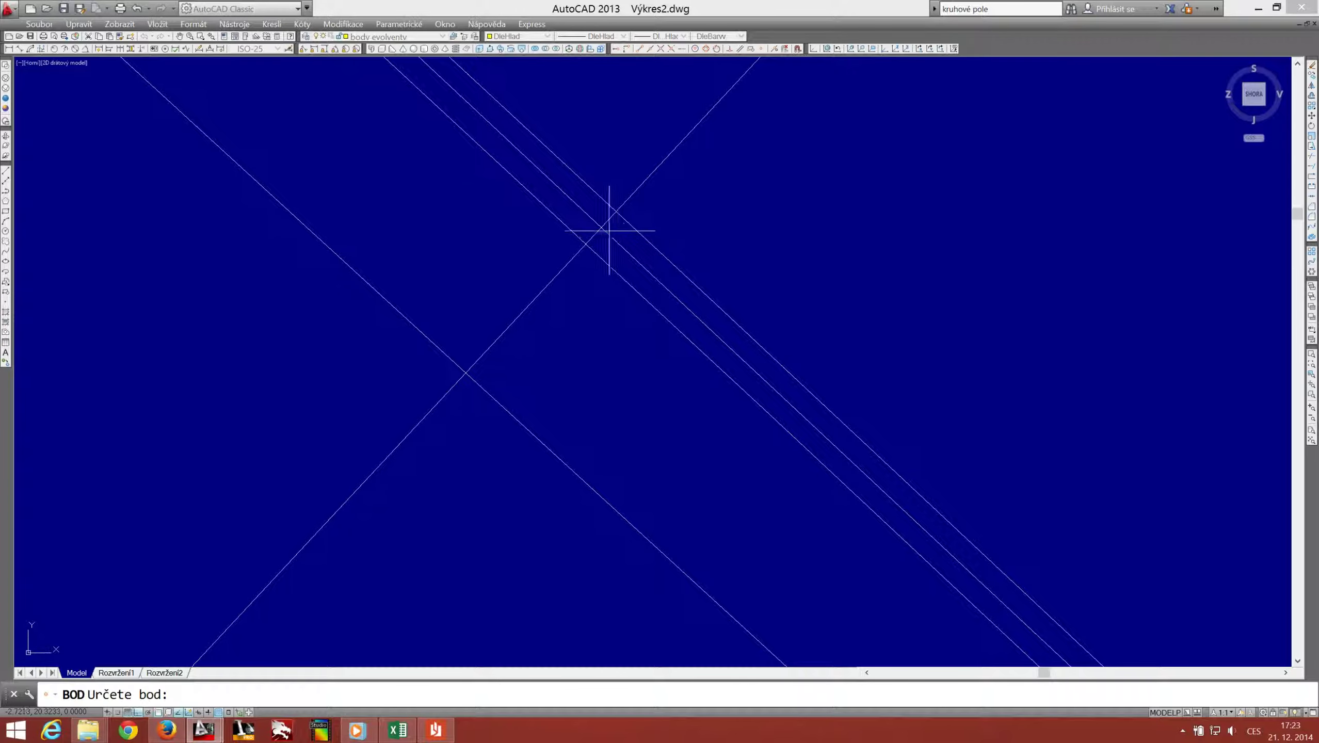
scroll(602, 250, down, 1)
scroll(603, 271, down, 2)
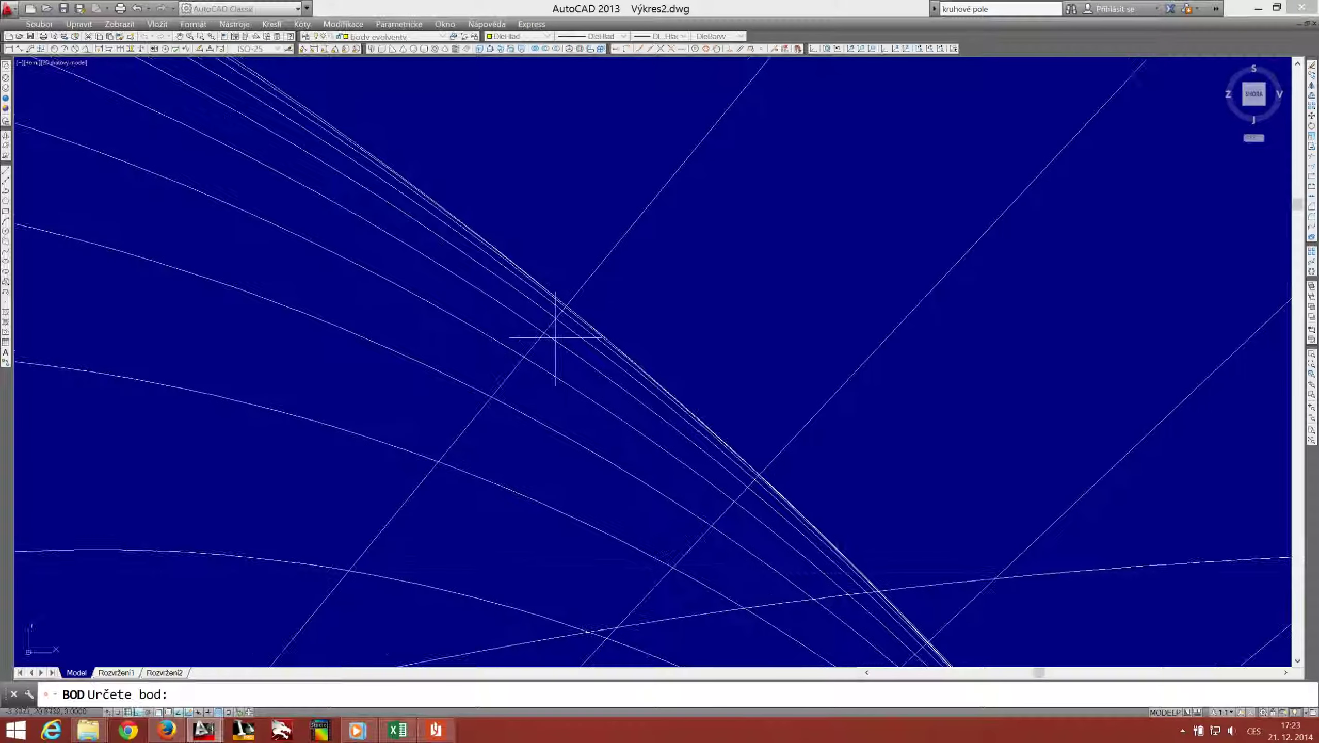
scroll(553, 344, up, 2)
scroll(559, 389, up, 2)
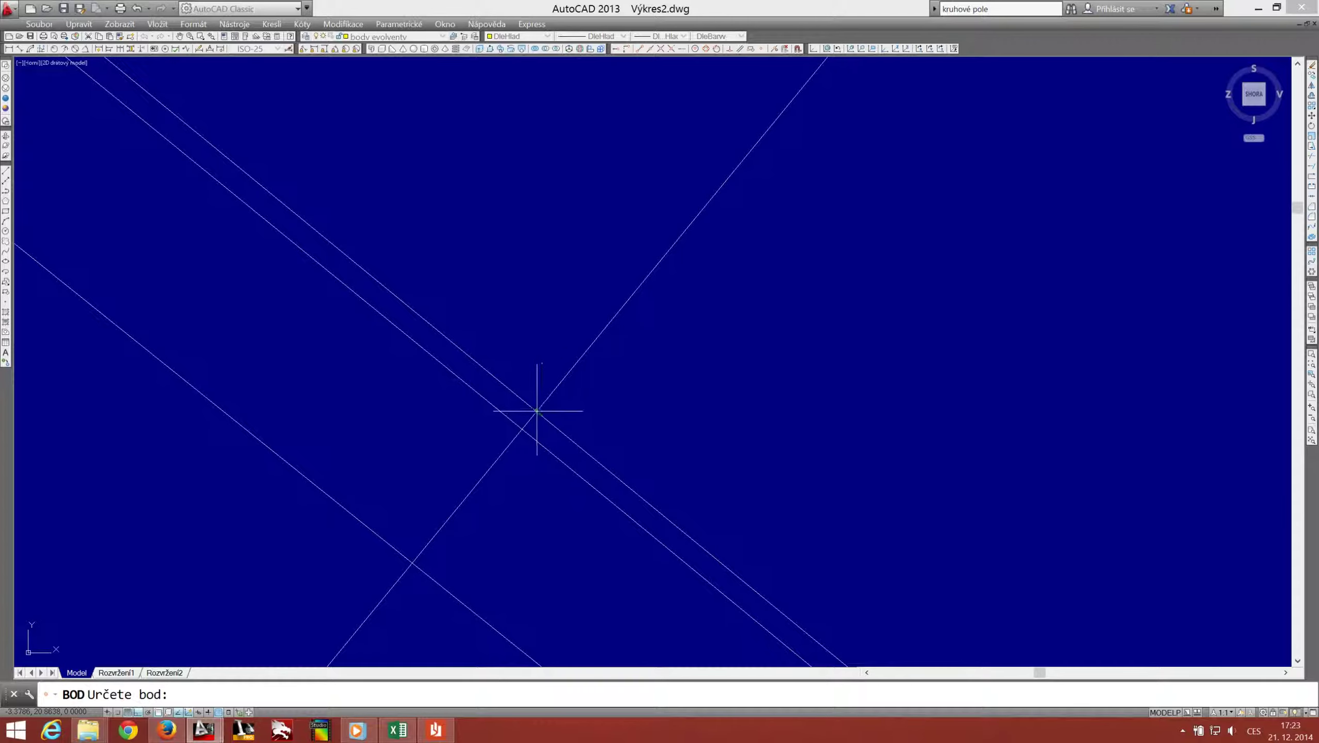
scroll(540, 364, down, 2)
scroll(565, 344, down, 2)
scroll(603, 359, down, 3)
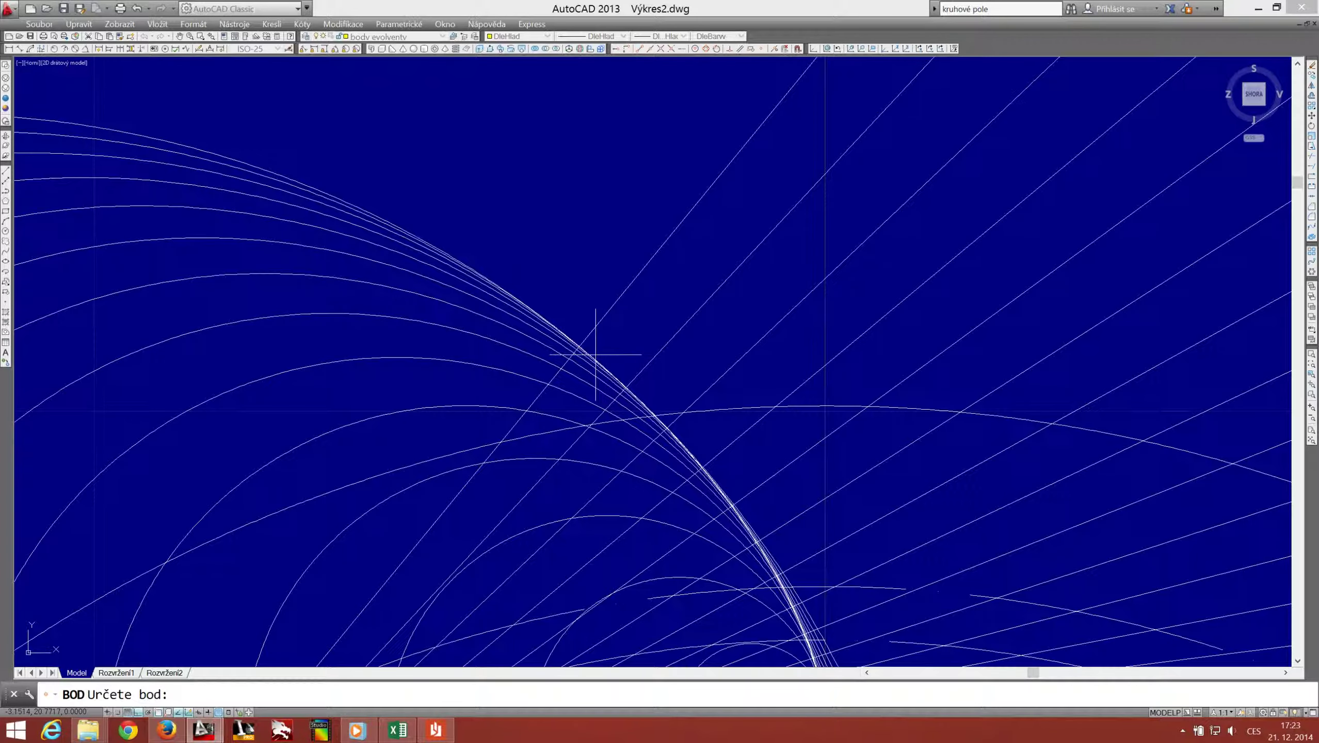
key(Escape)
scroll(657, 396, down, 2)
scroll(728, 452, down, 2)
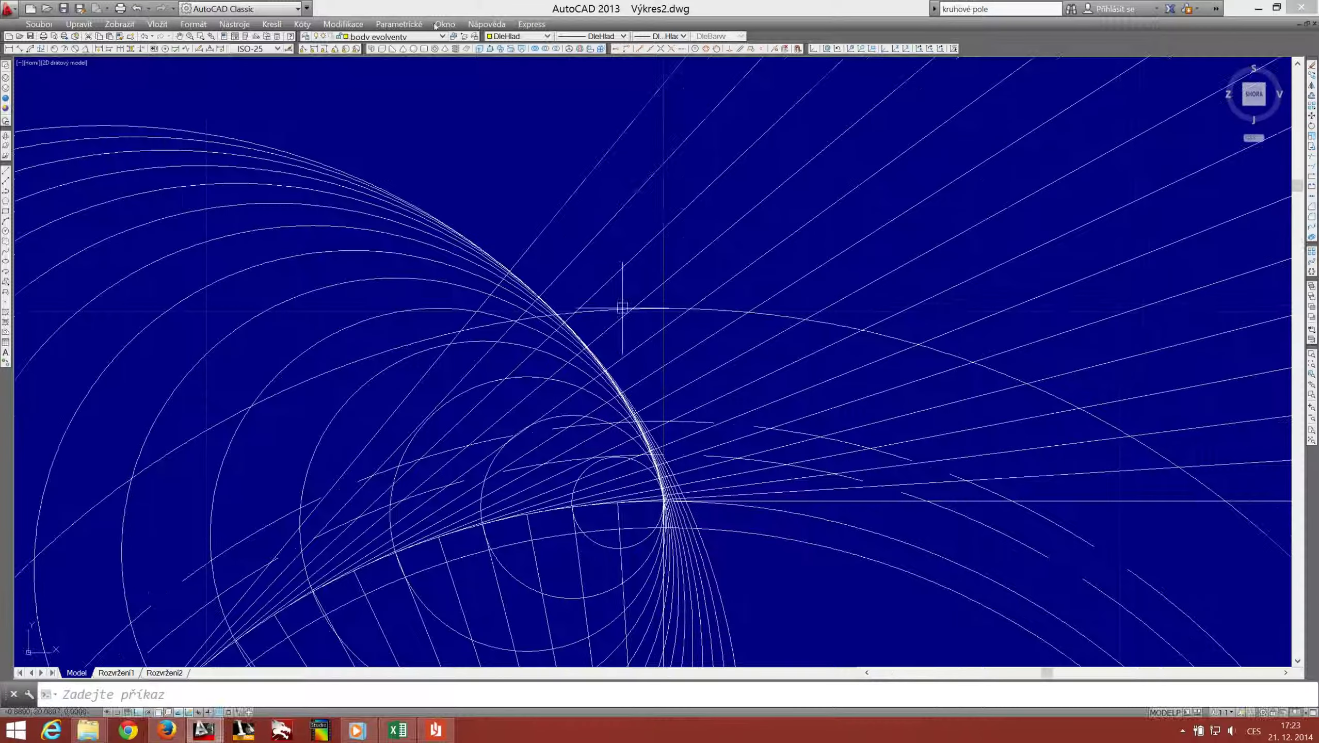
Step: Turn off the konstrukce evolventy layer to hide the construction lines
click(396, 36)
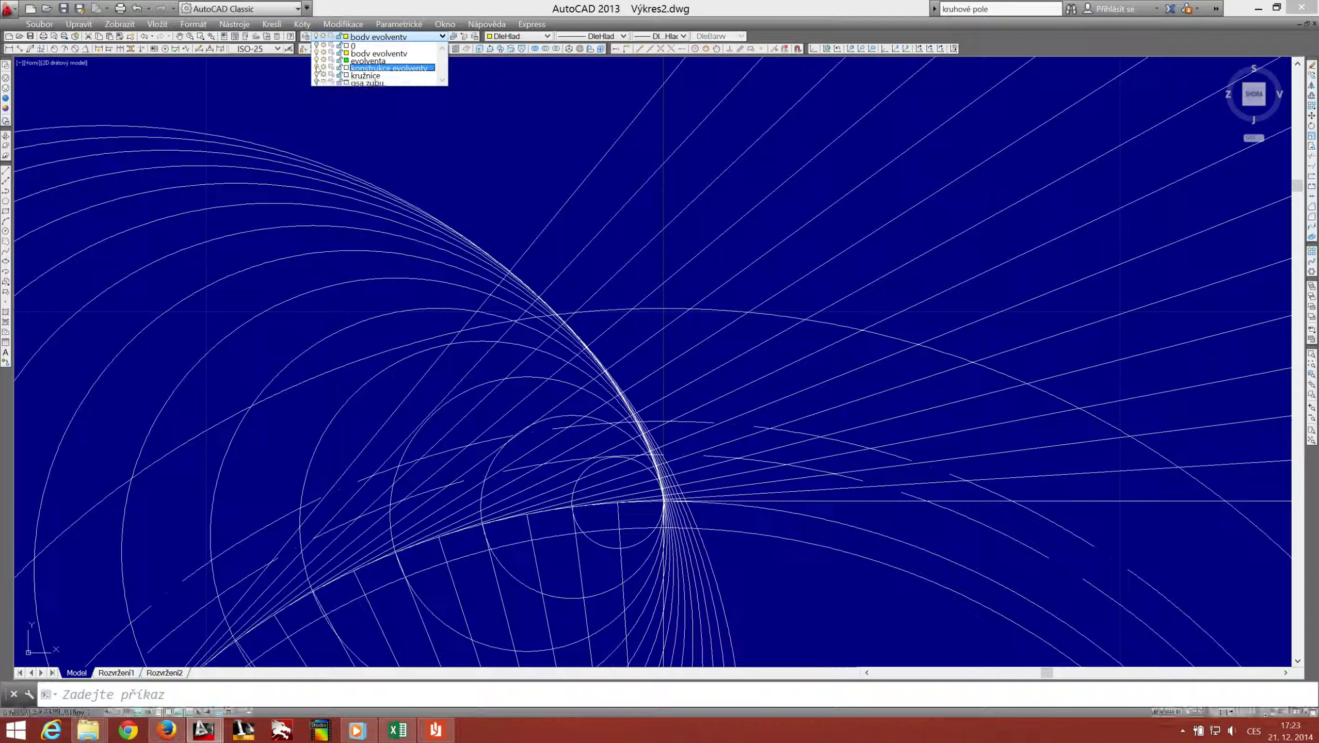
click(352, 103)
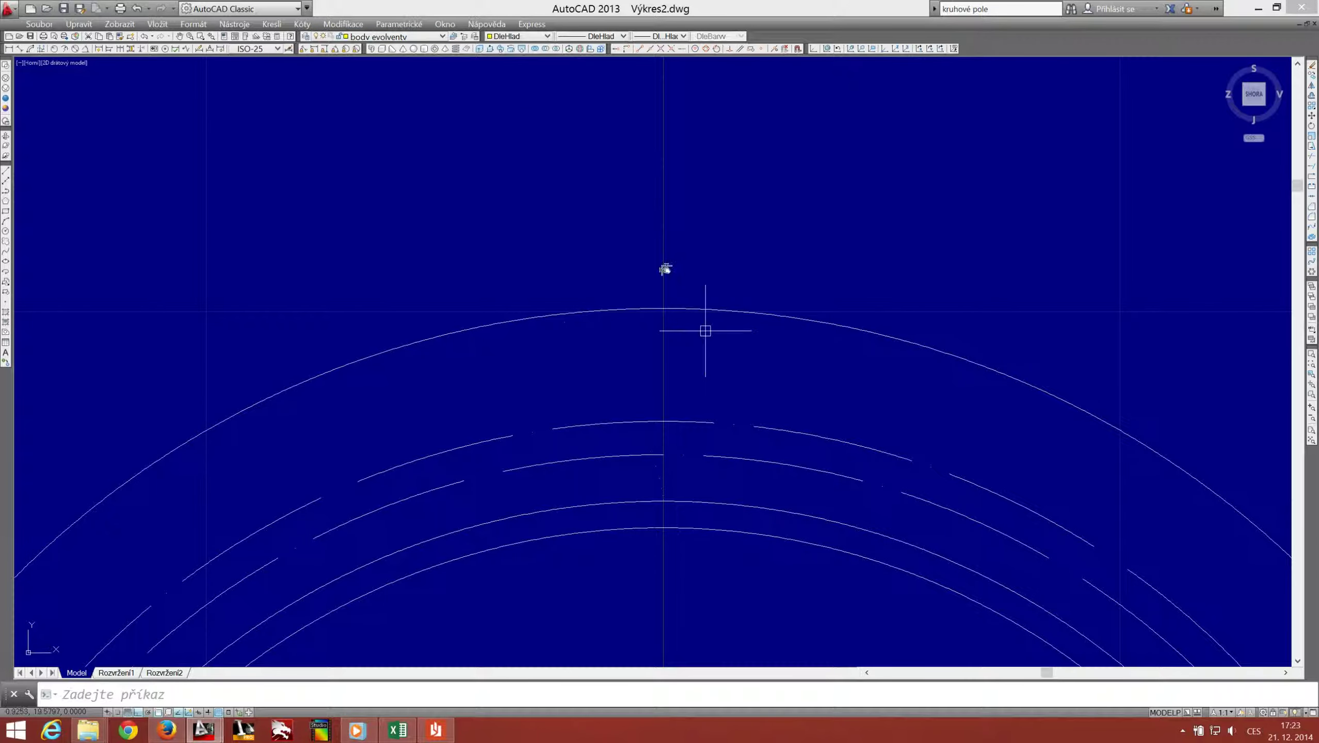
scroll(676, 281, right, 1)
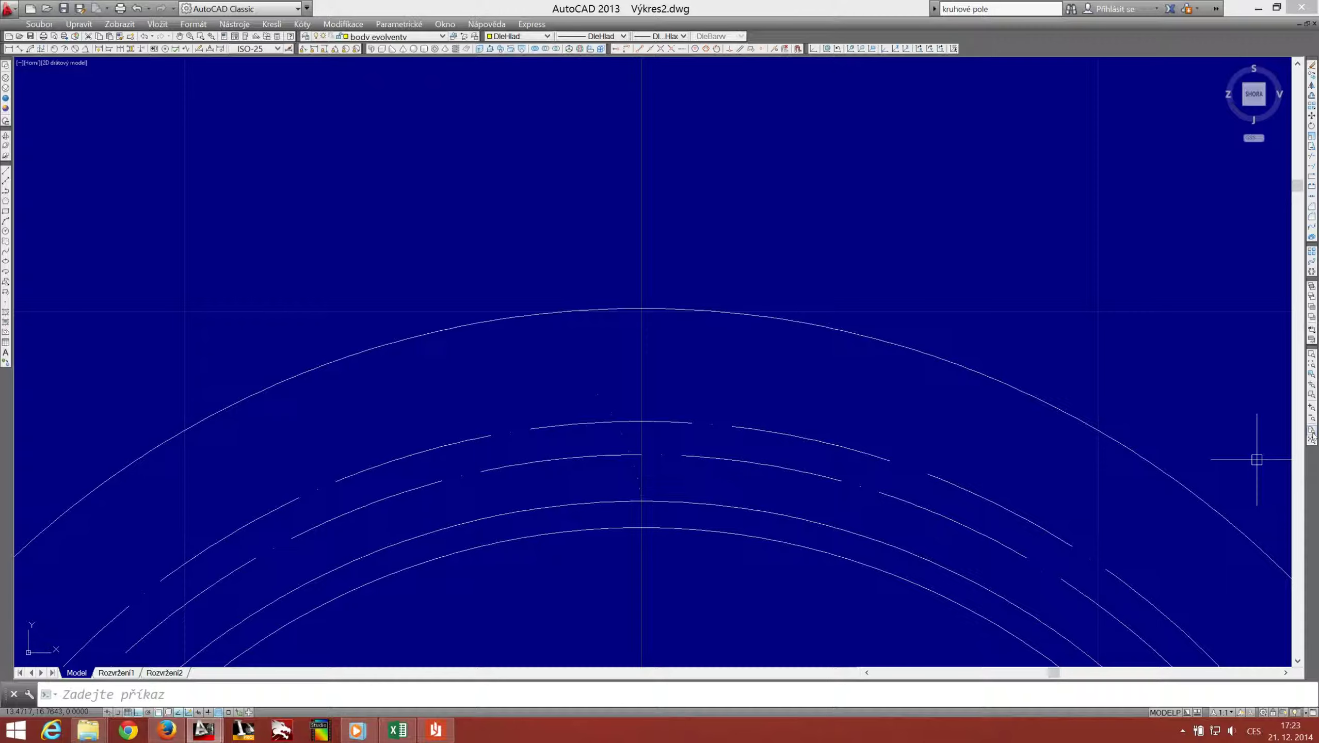
scroll(783, 374, down, 3)
scroll(666, 206, up, 1)
scroll(624, 206, up, 3)
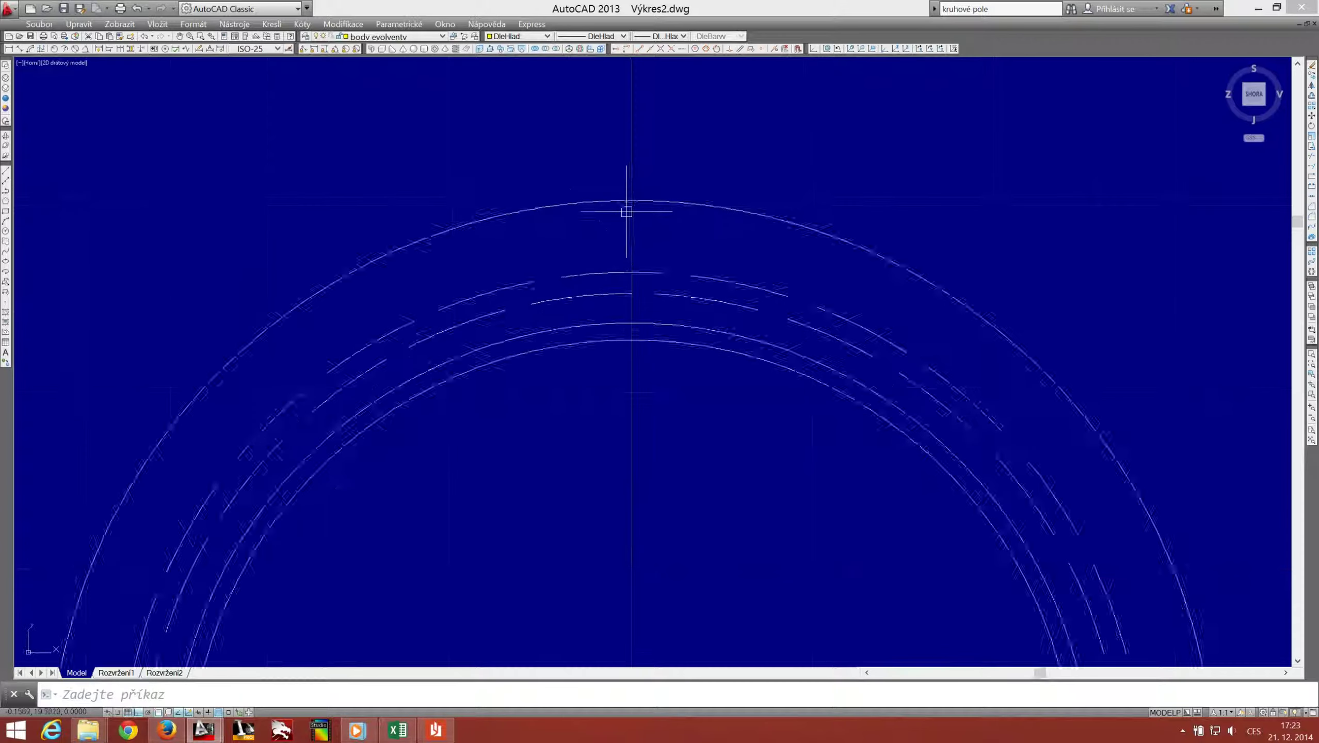
scroll(579, 174, up, 1)
Step: Turn off the kružnice layer, make evolventa current, and start SPLINE
click(417, 36)
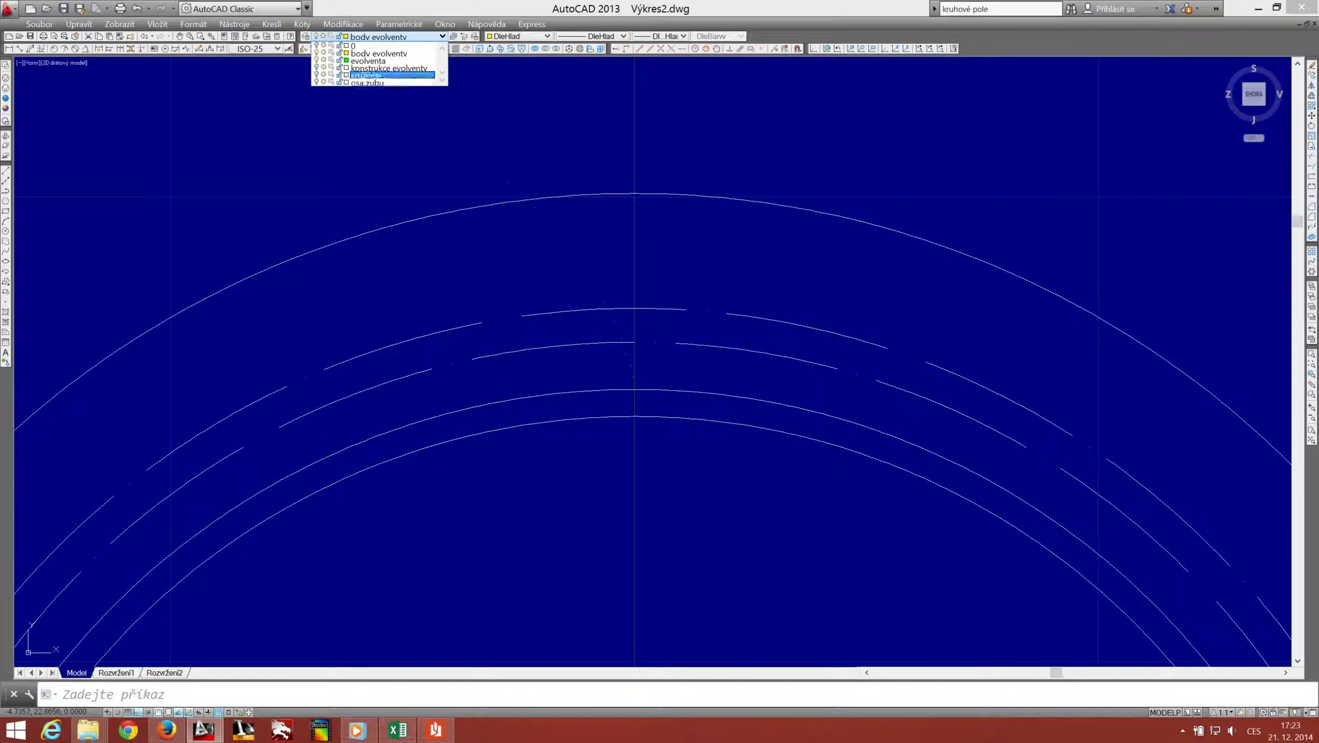
click(317, 77)
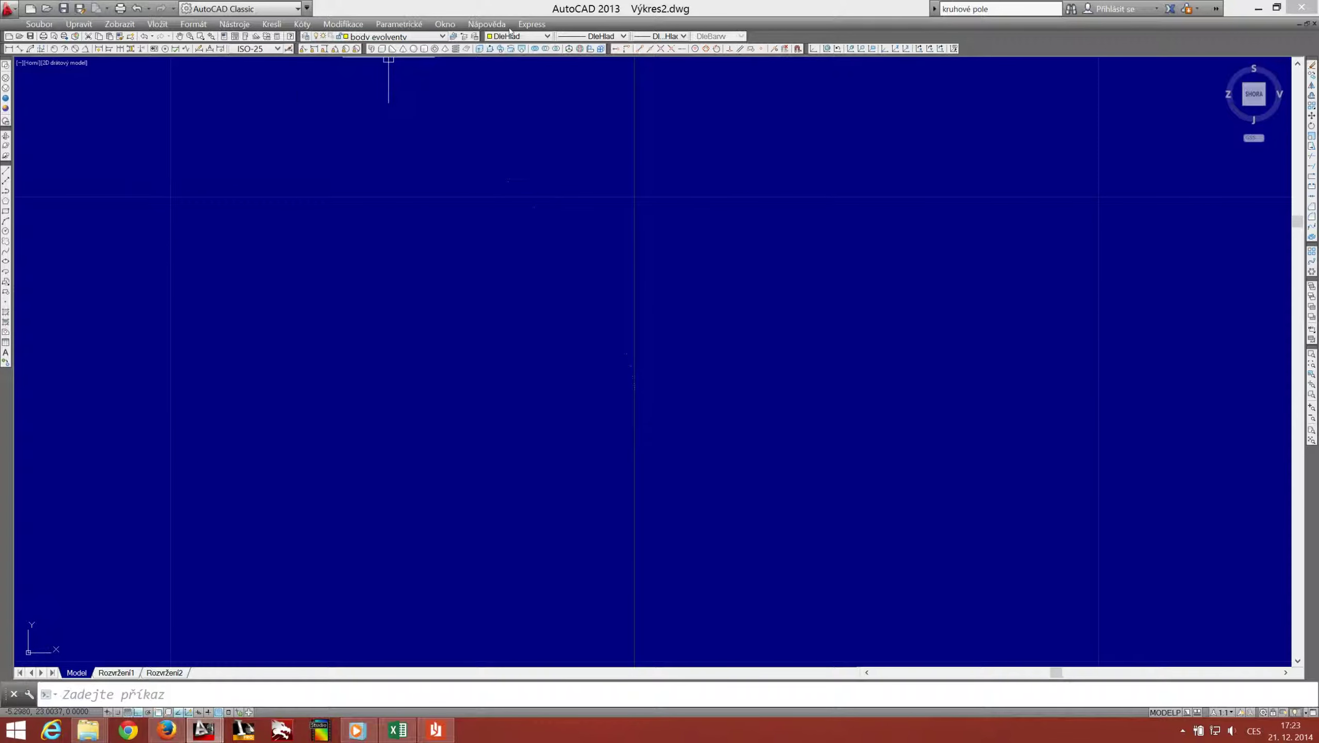
click(441, 37)
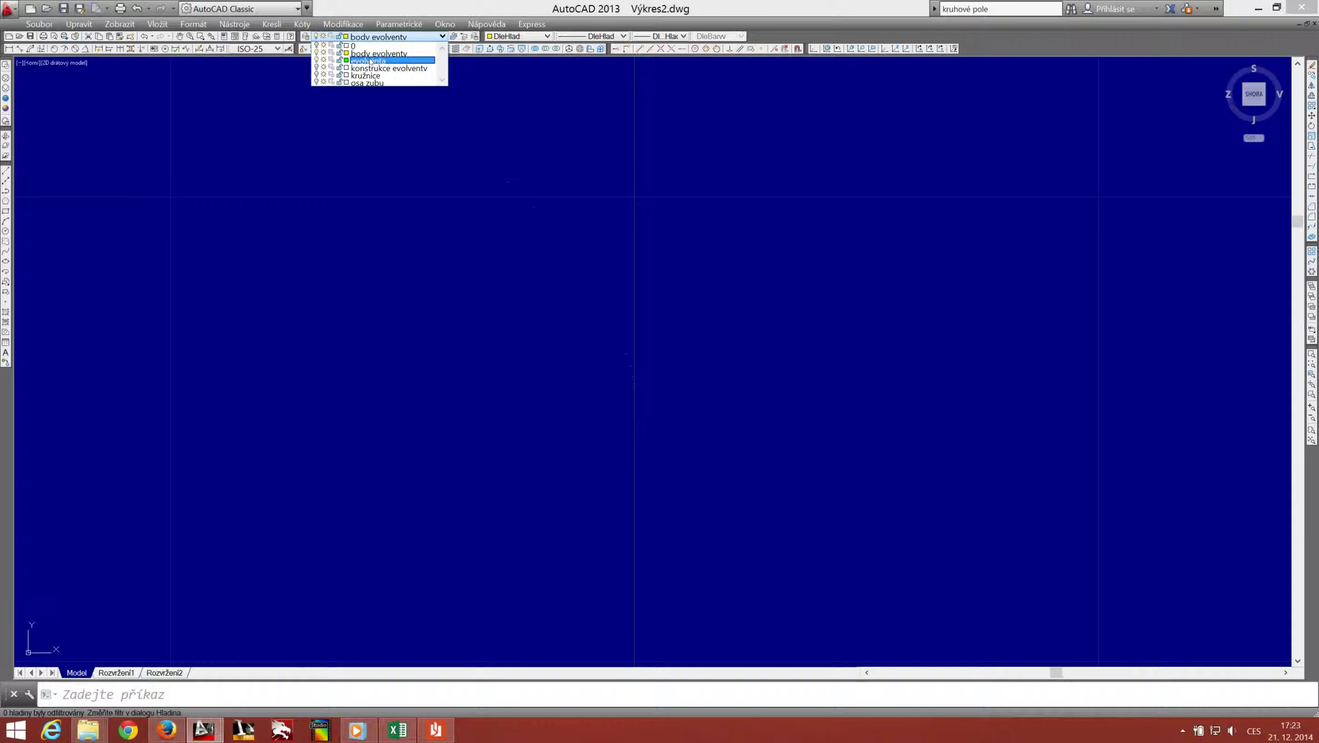
click(385, 64)
click(6, 252)
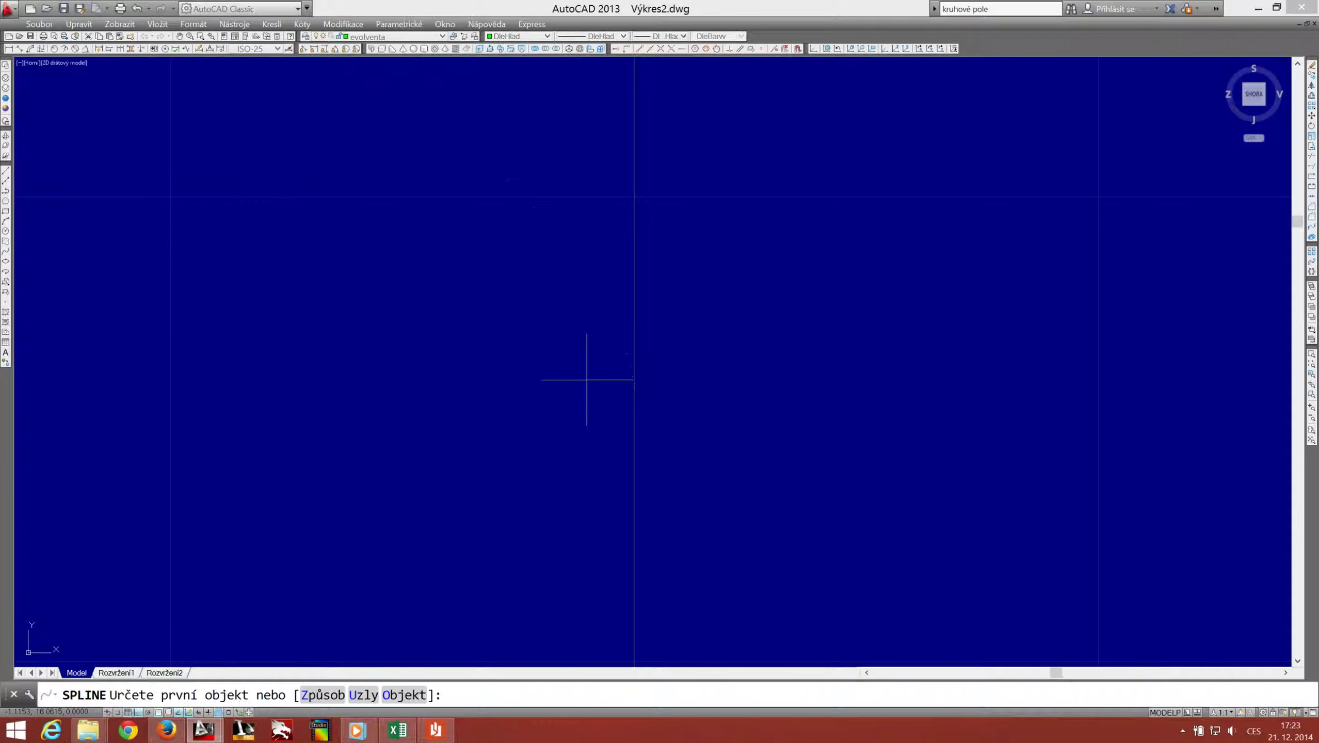
Step: Draw the involute spline from the base point up through all marked points, bending left near the top
click(582, 273)
click(581, 257)
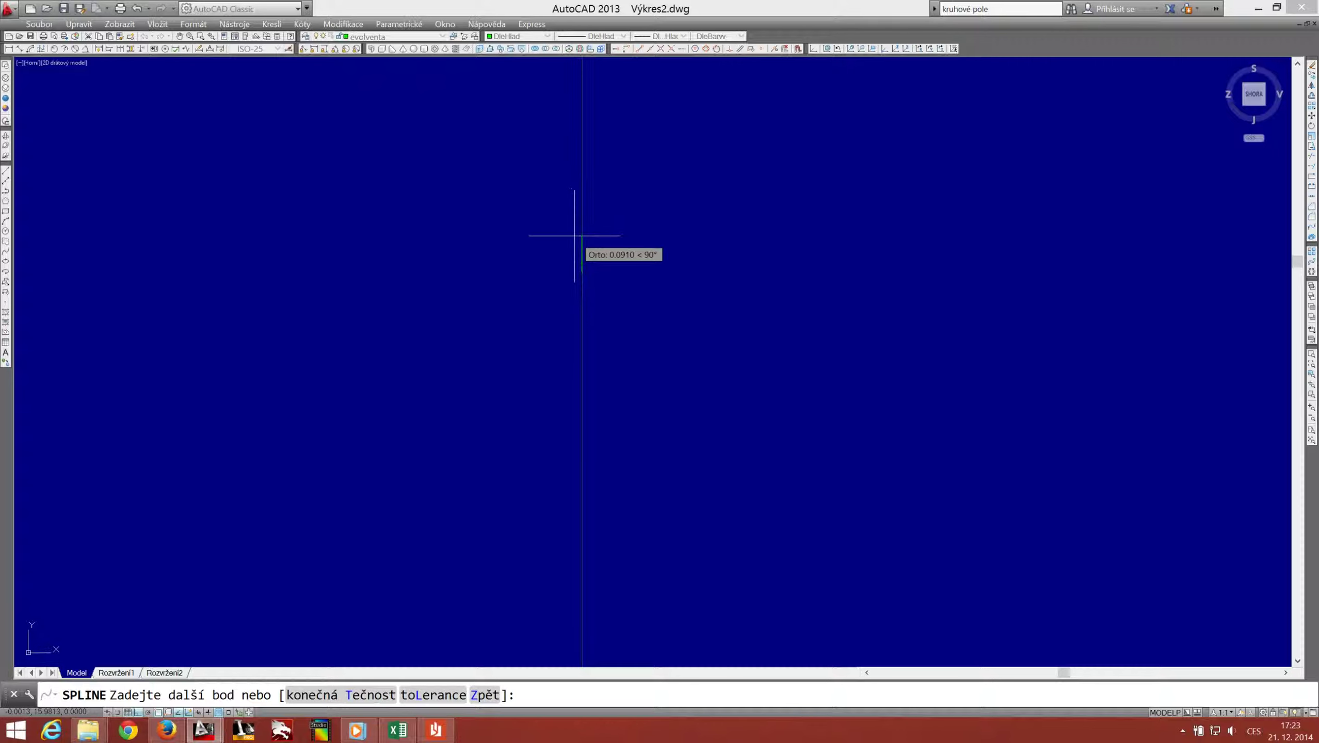
click(574, 229)
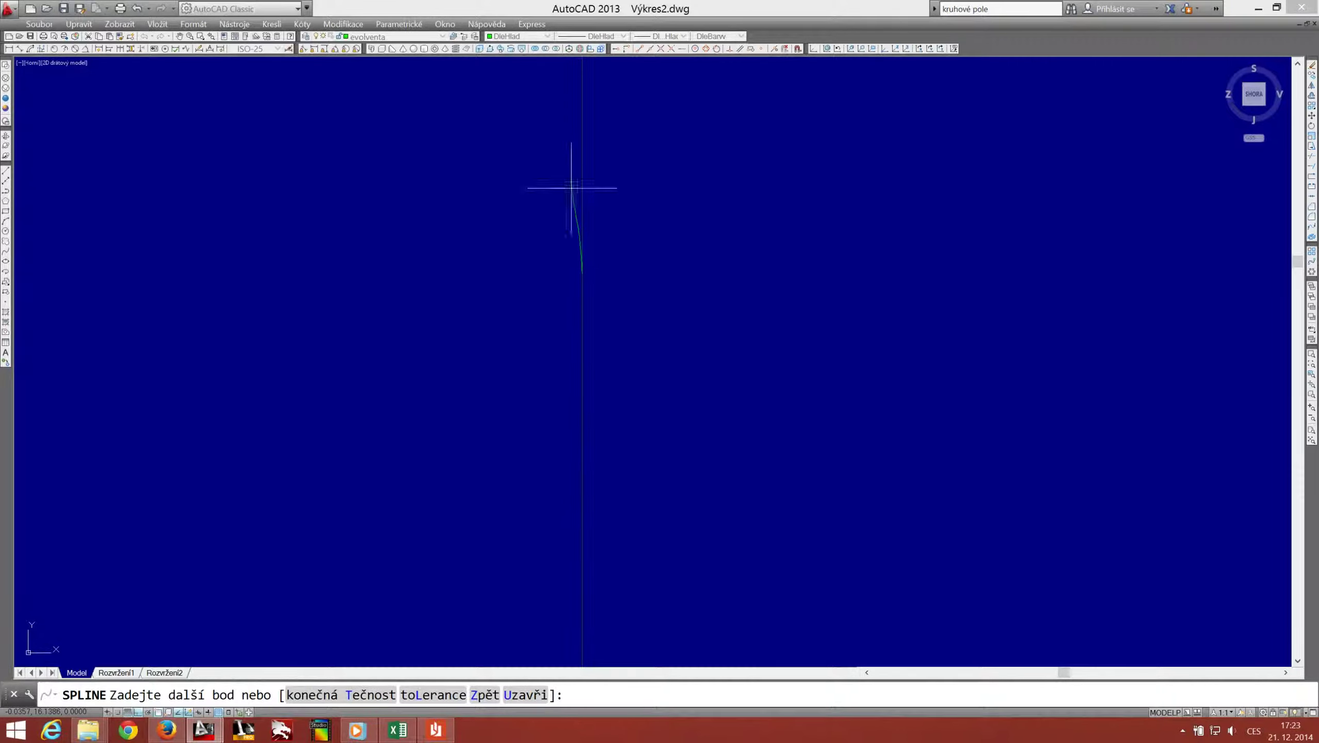
click(558, 124)
middle_drag(505, 100, 603, 515)
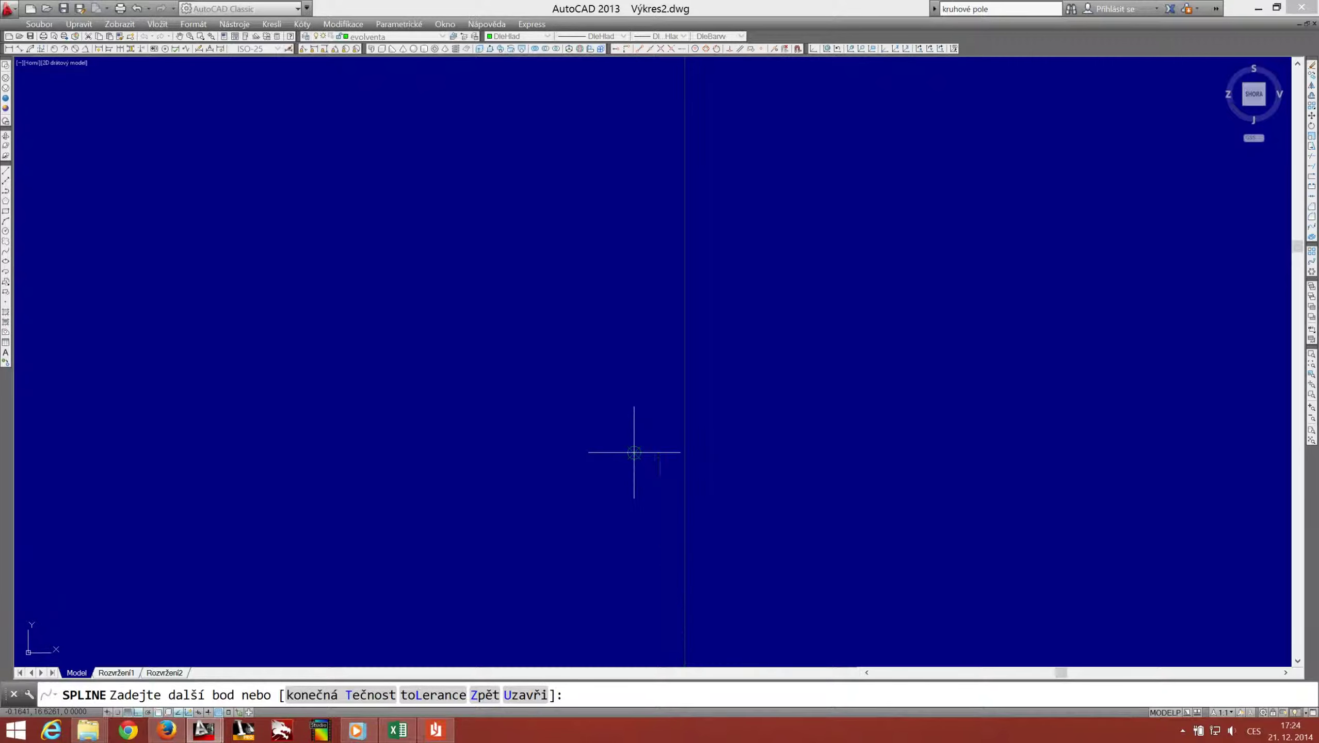
click(598, 359)
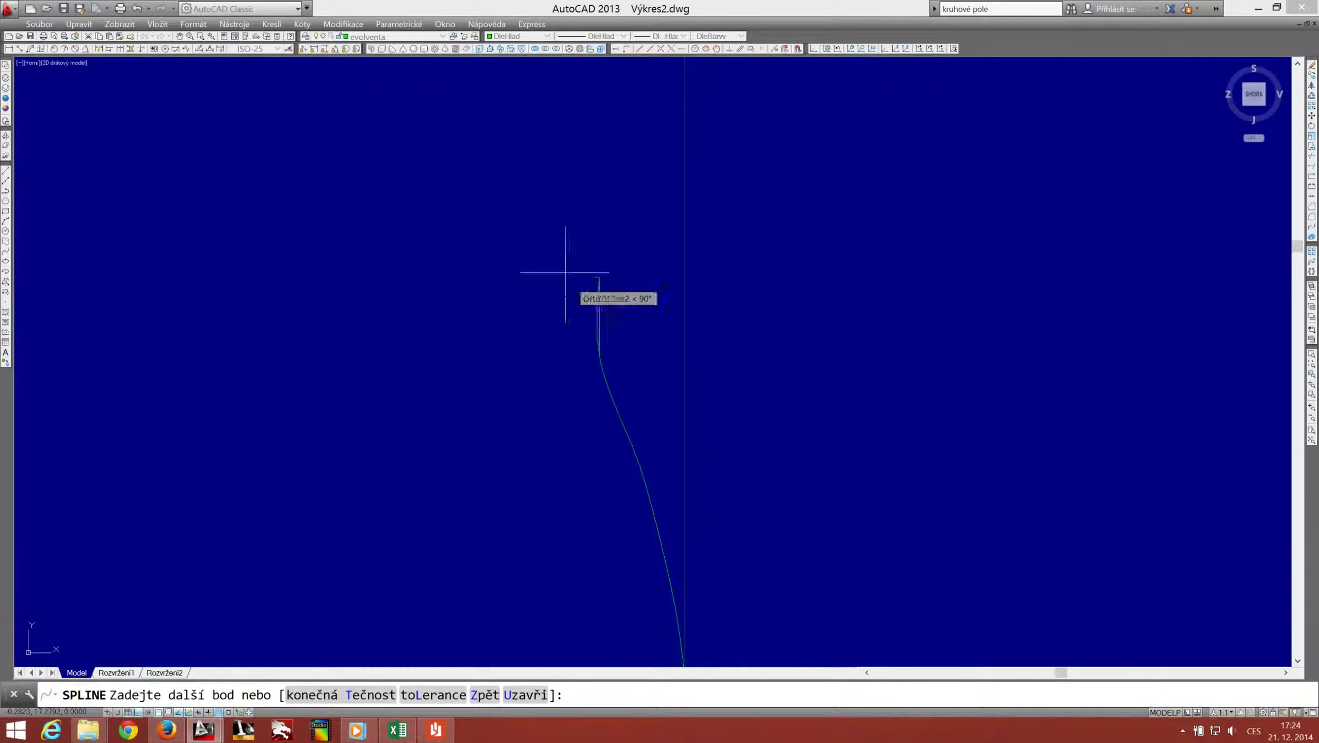
click(549, 238)
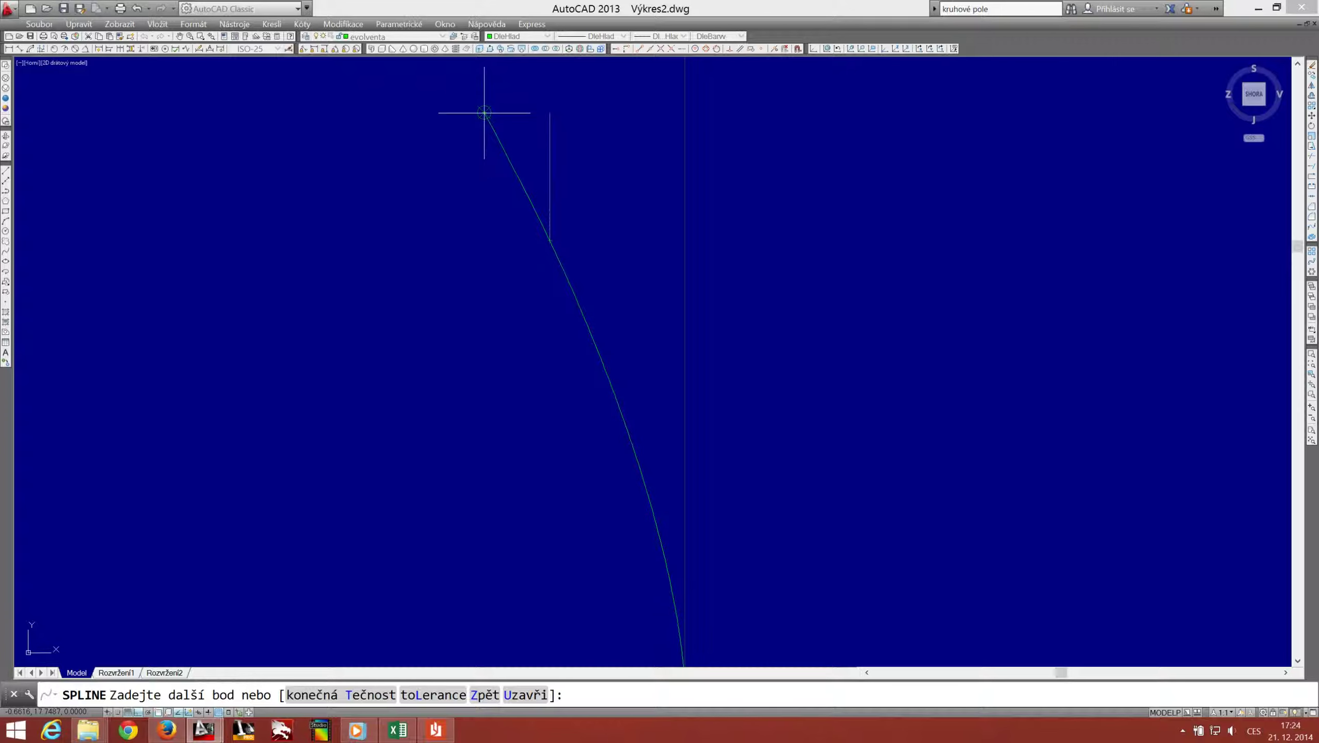
scroll(580, 418, down, 3)
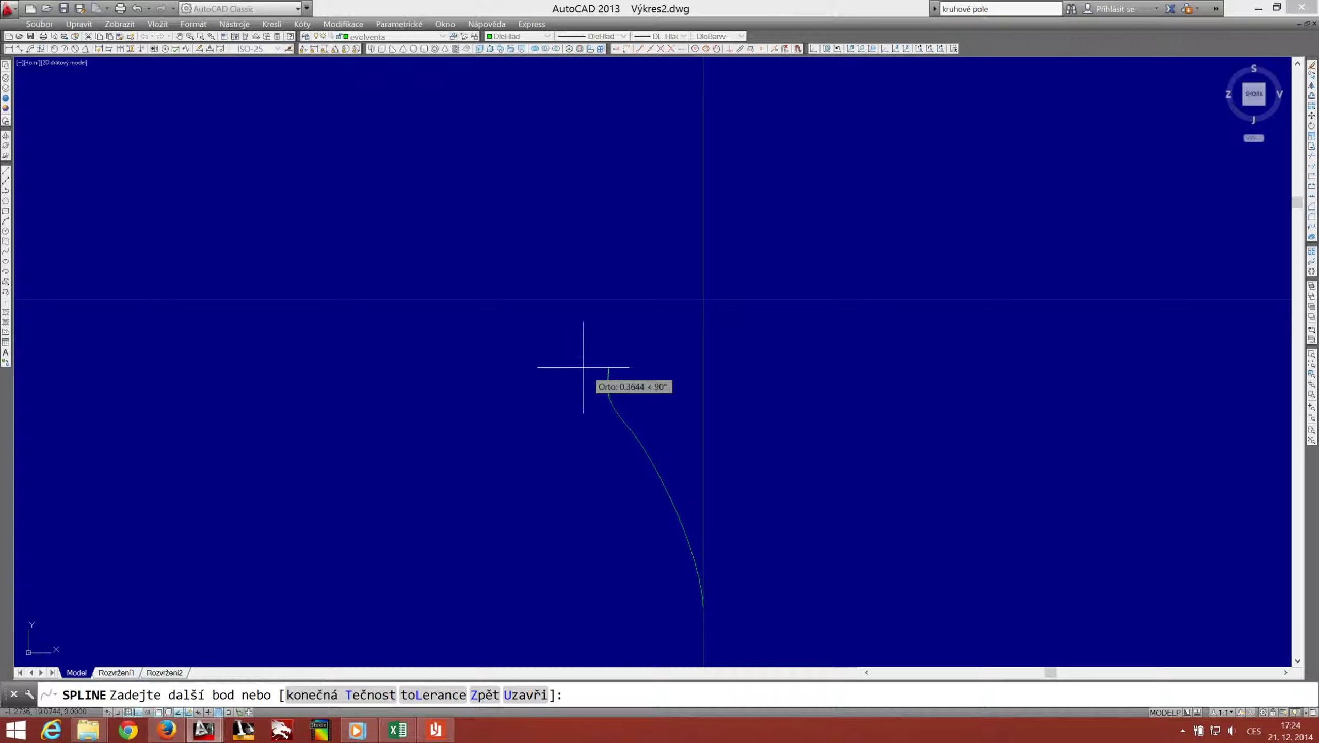
click(542, 317)
click(502, 281)
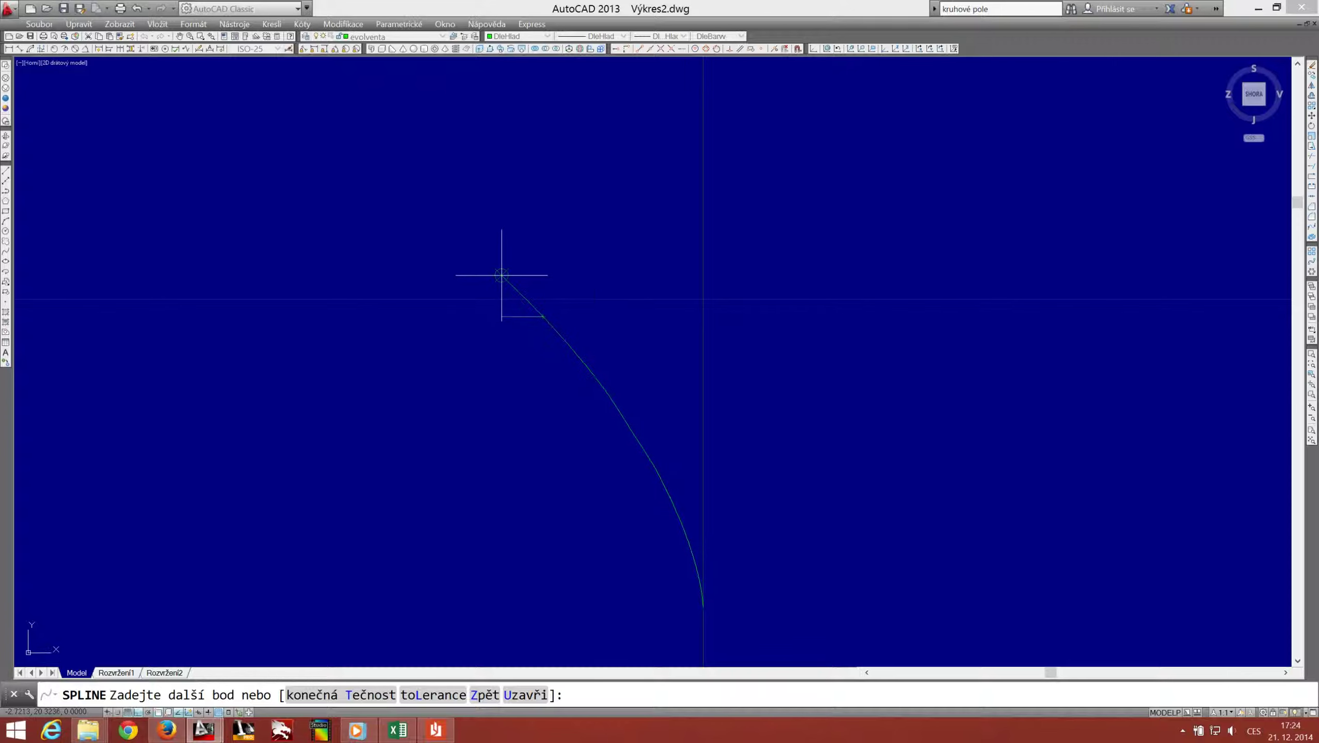
click(454, 233)
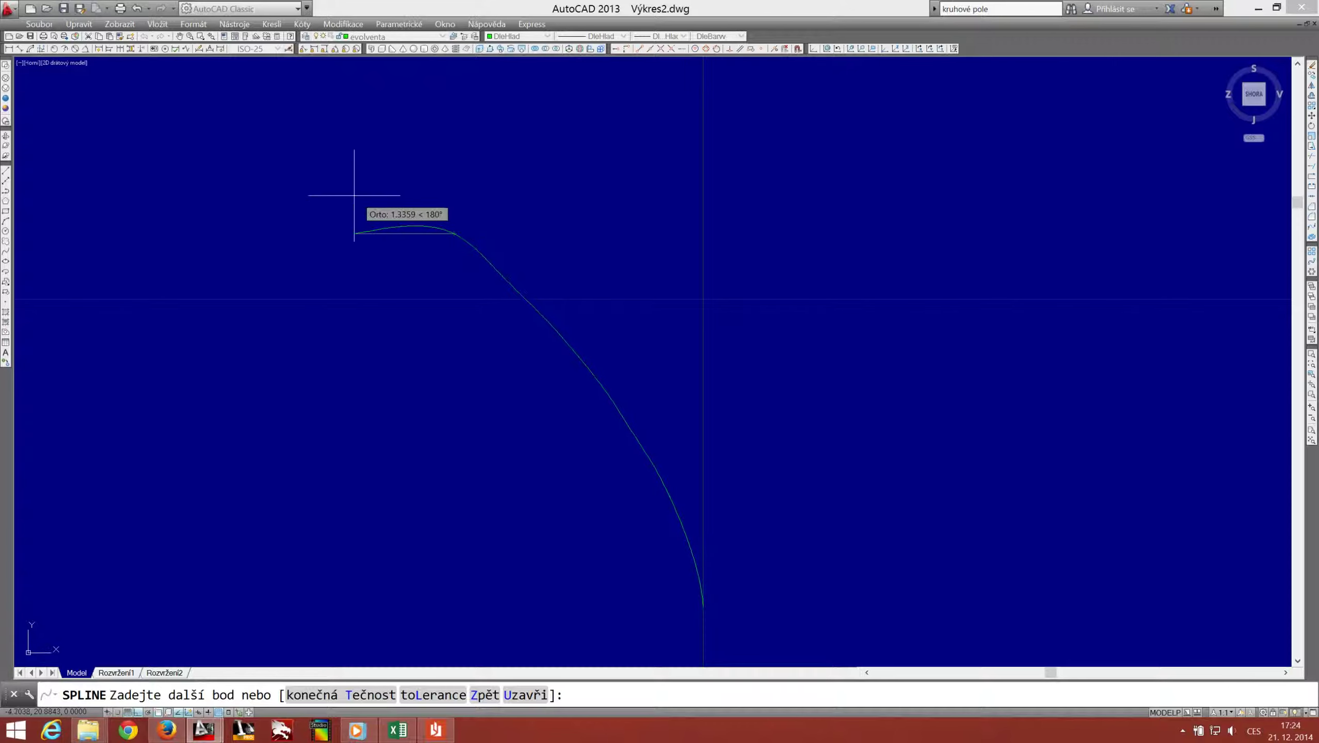
key(Return)
Step: Cancel the accidental SPHERE command and turn the kružnice layer back on
scroll(444, 267, down, 5)
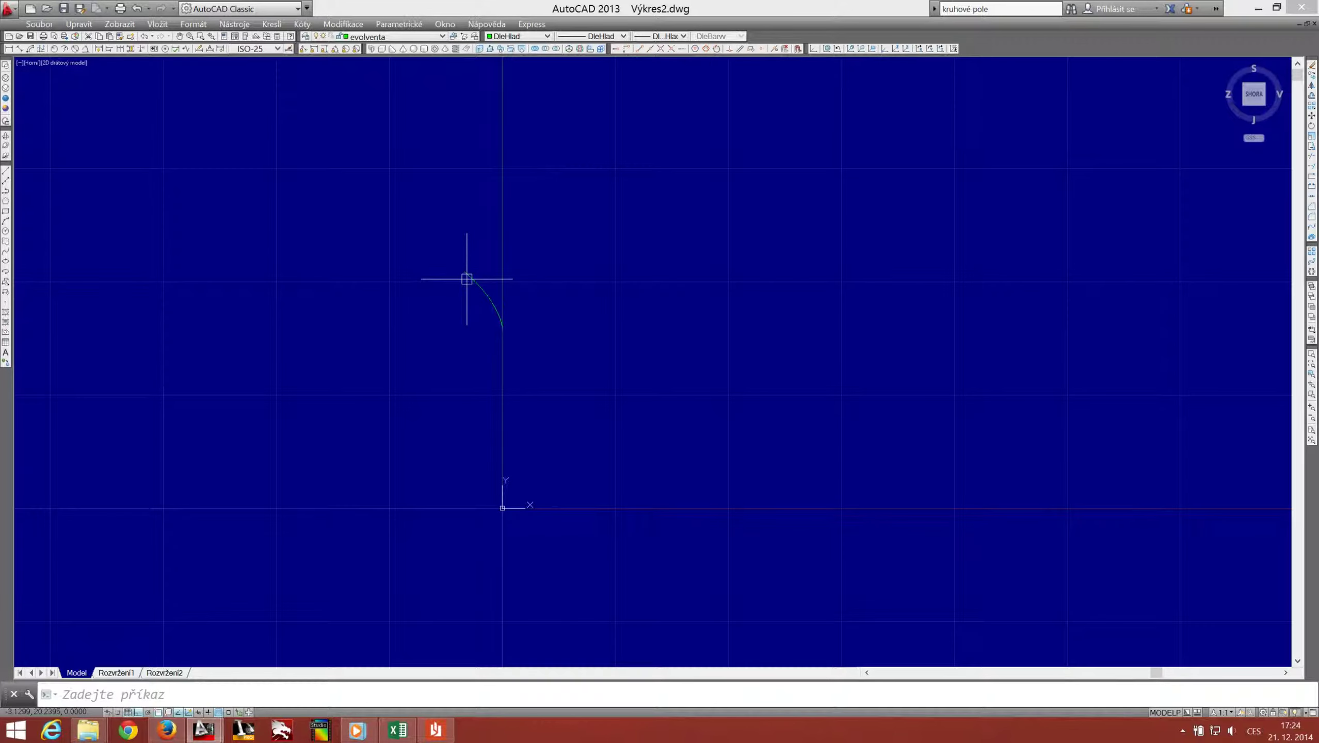
click(418, 48)
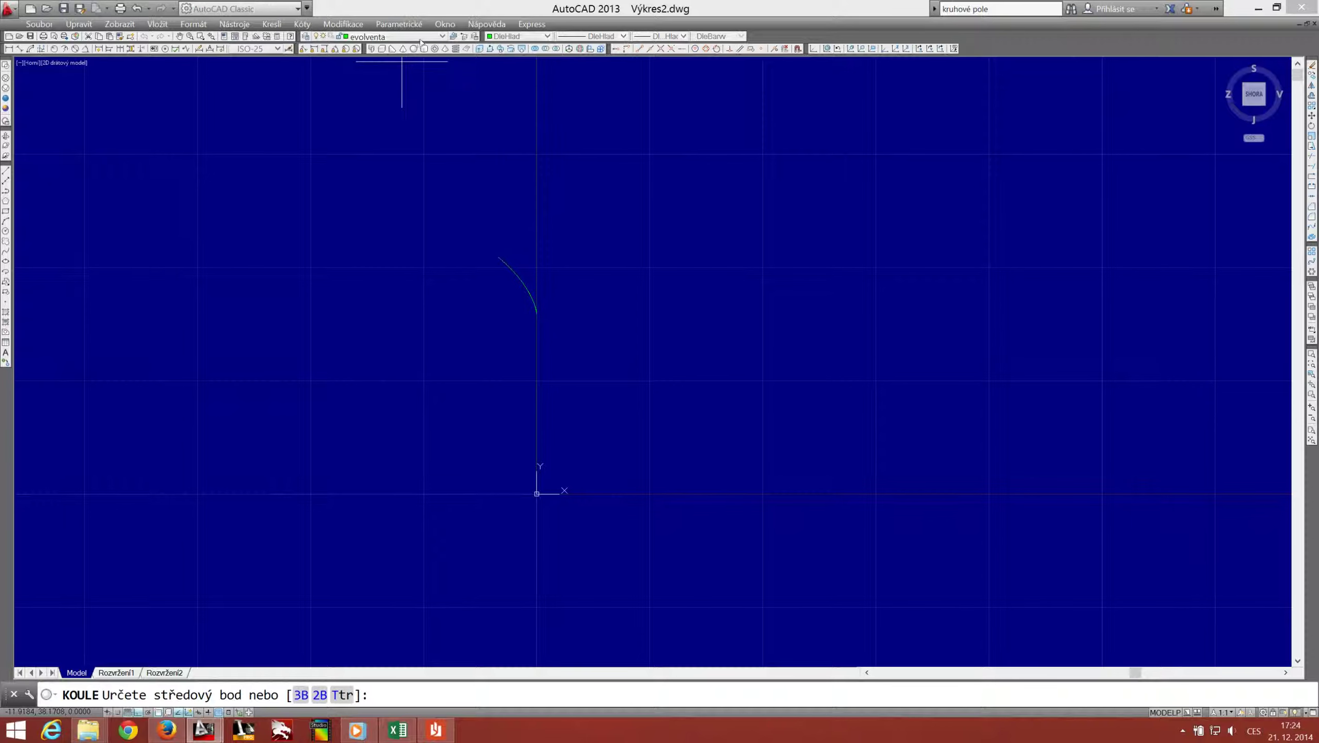
key(Escape)
click(419, 37)
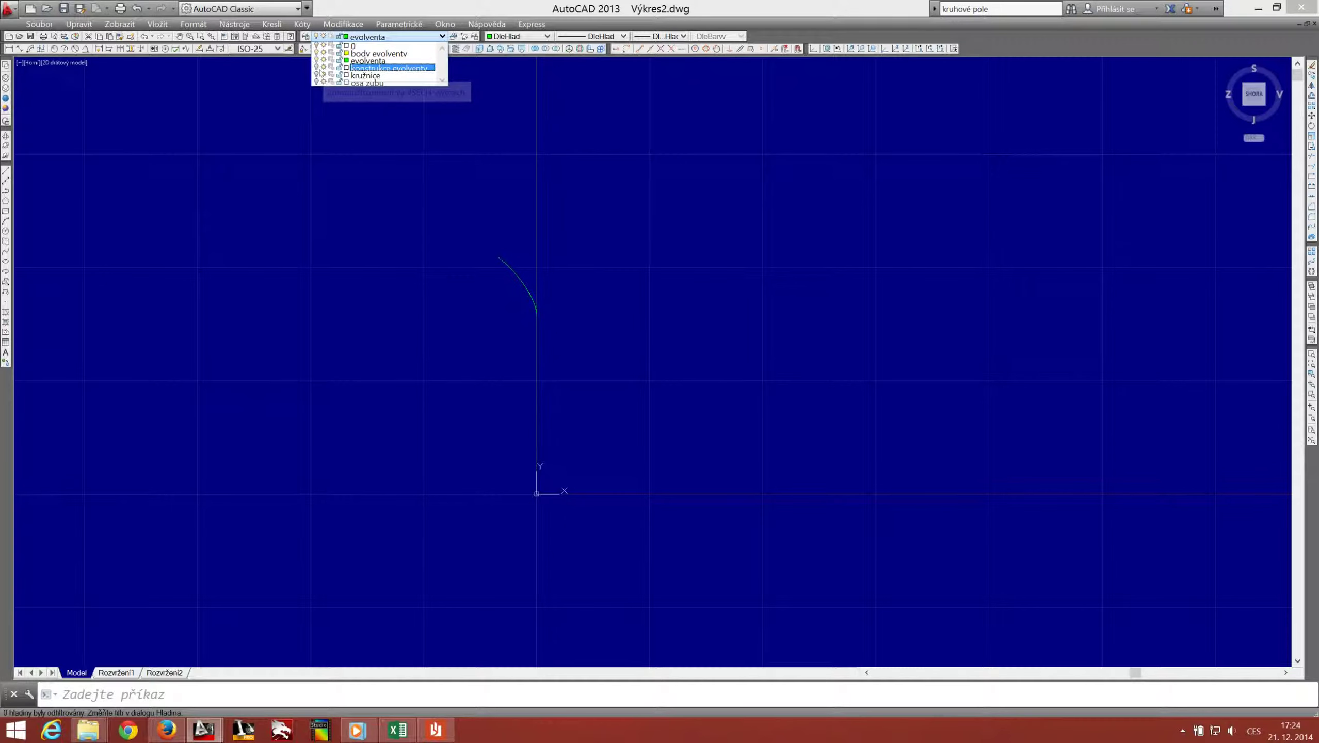
click(317, 76)
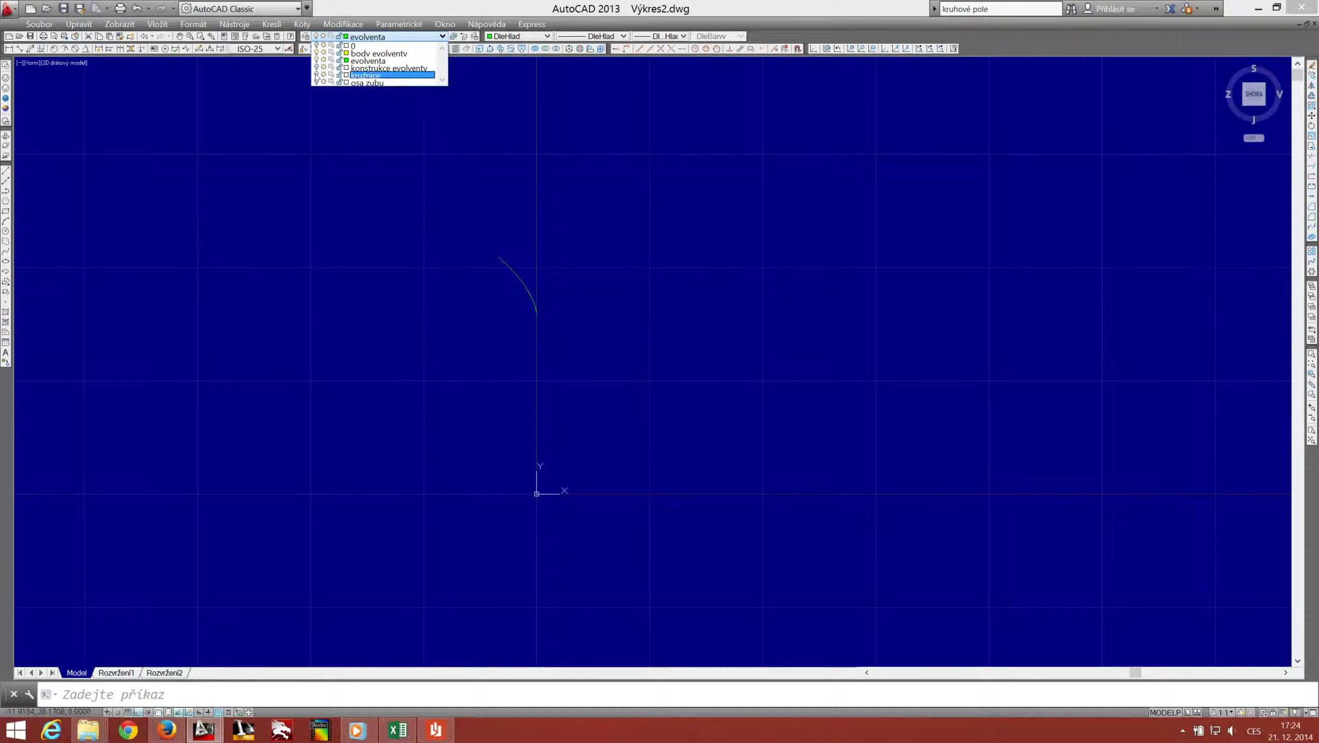
click(325, 167)
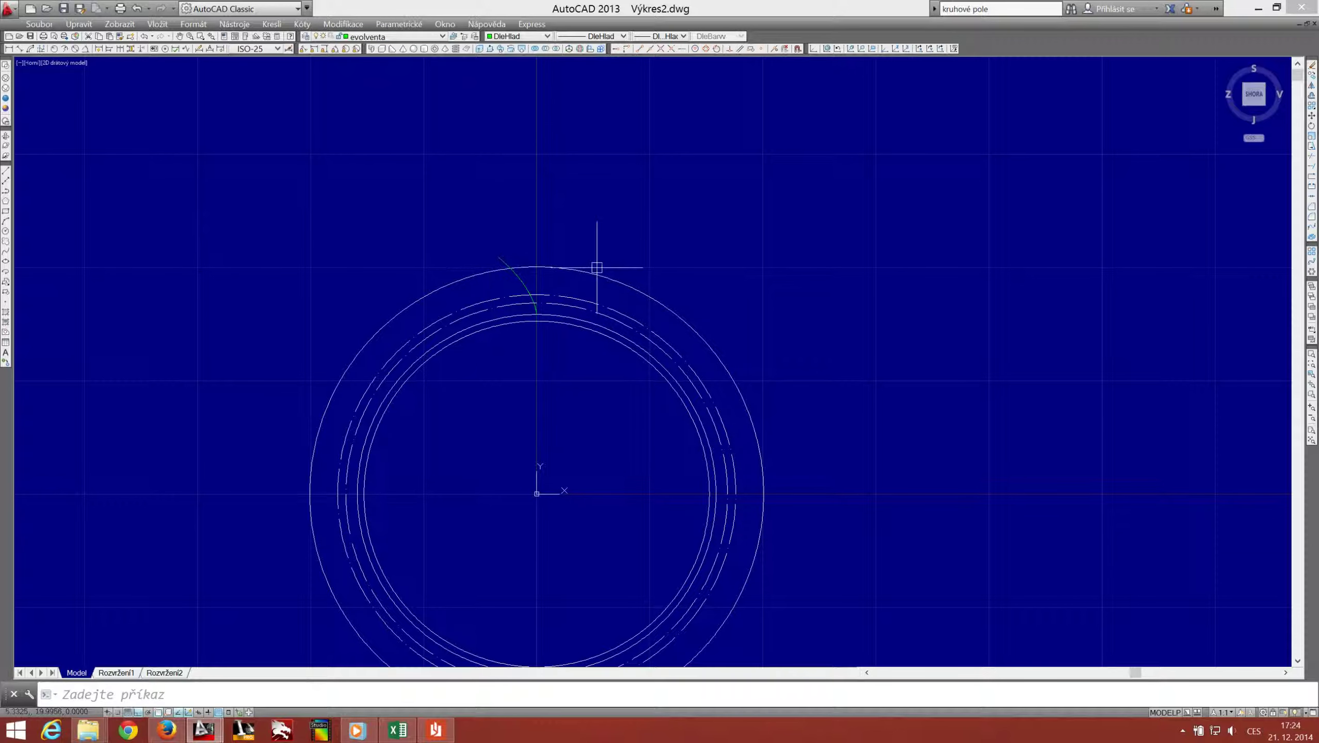
Step: Break the involute at the outer circle and delete the pieces beyond it
click(1312, 197)
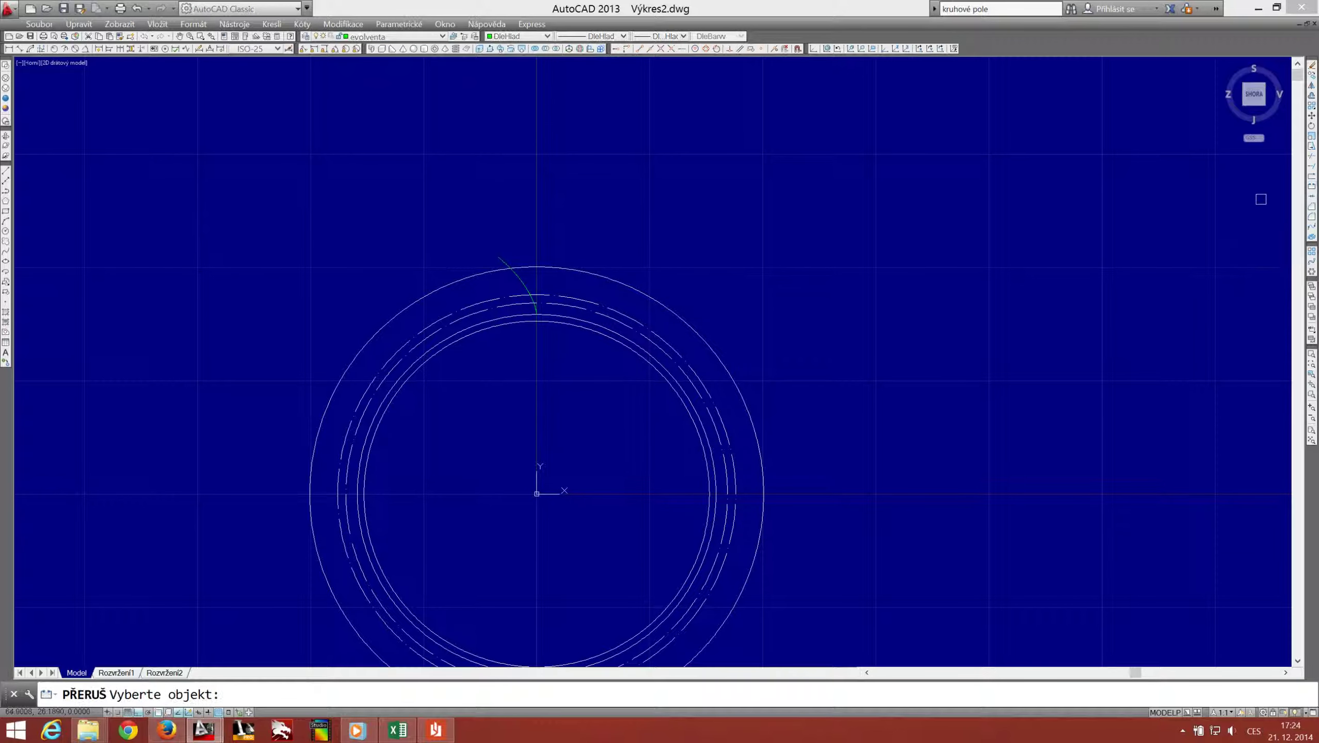
scroll(521, 271, up, 3)
scroll(493, 260, up, 3)
click(469, 254)
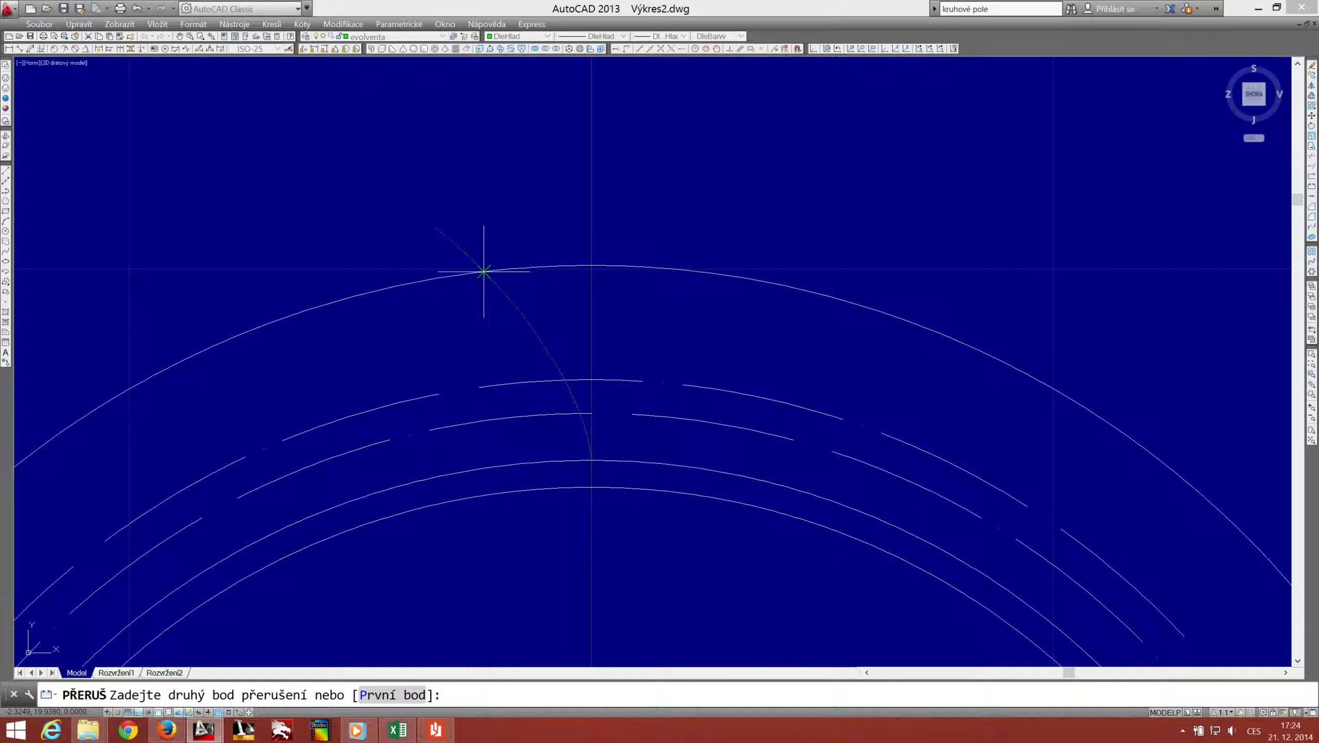
click(475, 266)
click(485, 236)
click(430, 248)
key(Delete)
scroll(458, 237, up, 3)
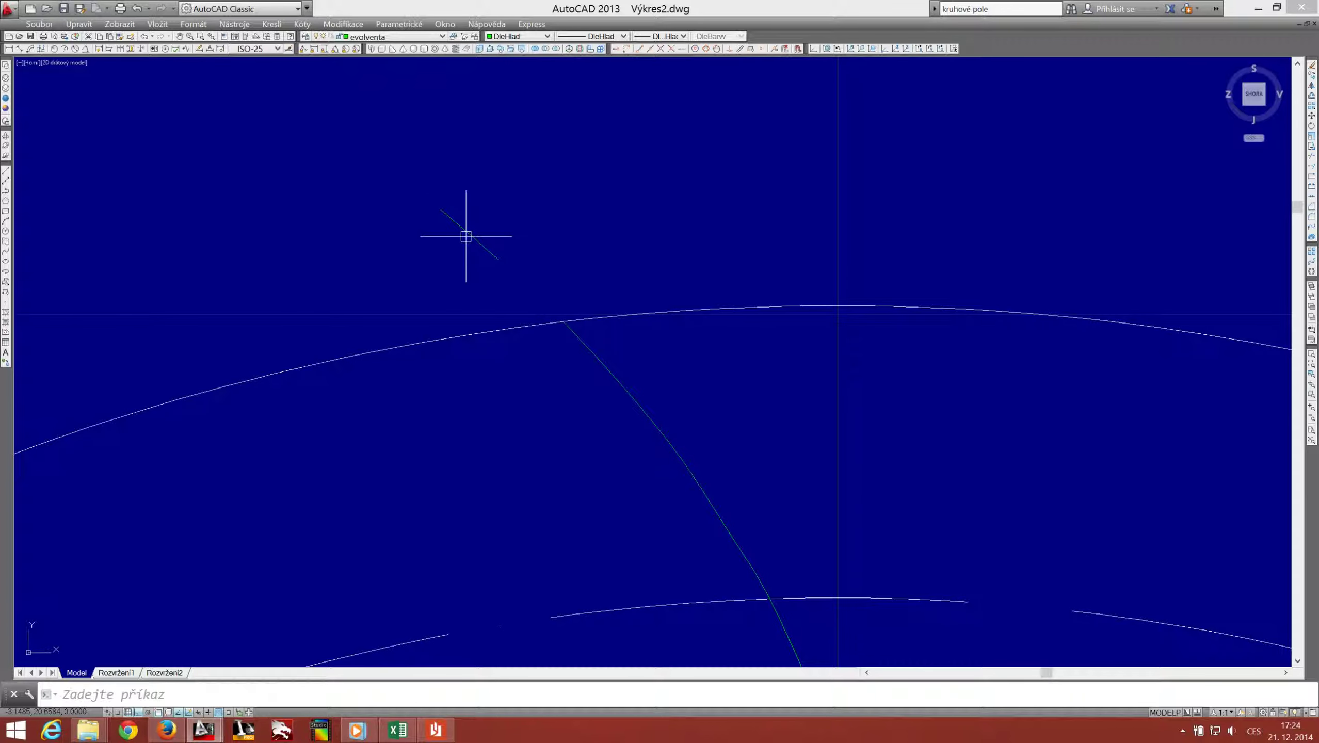
key(Delete)
scroll(471, 236, down, 5)
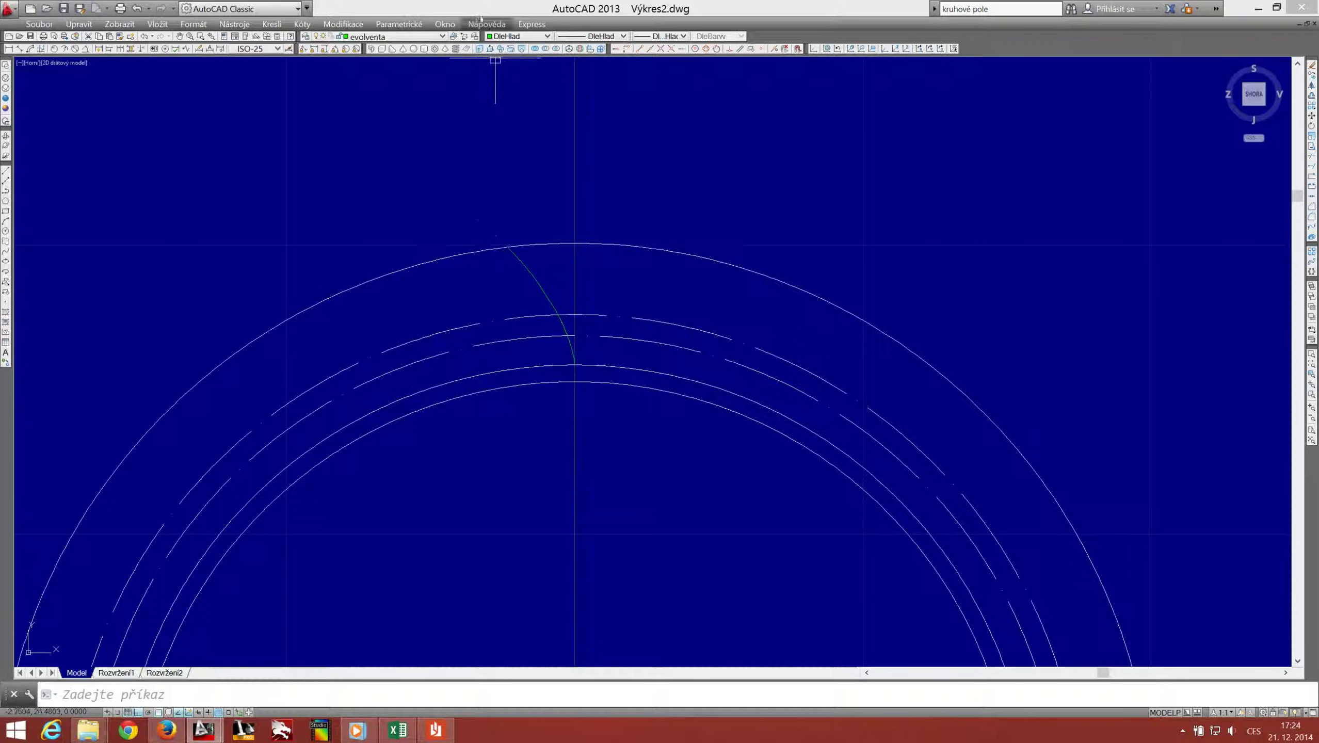
Step: Make osa zubu the current layer and break the outer circle at the involute tip
click(437, 41)
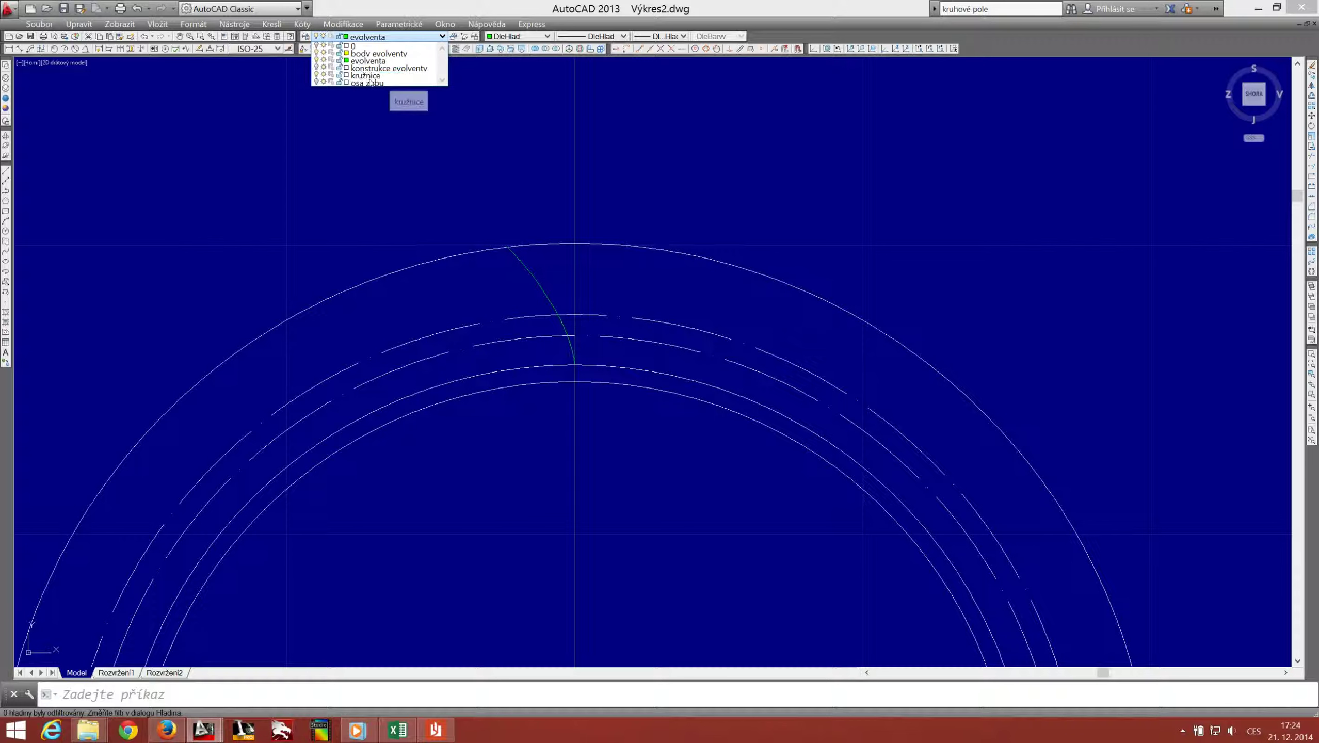
click(387, 82)
click(710, 394)
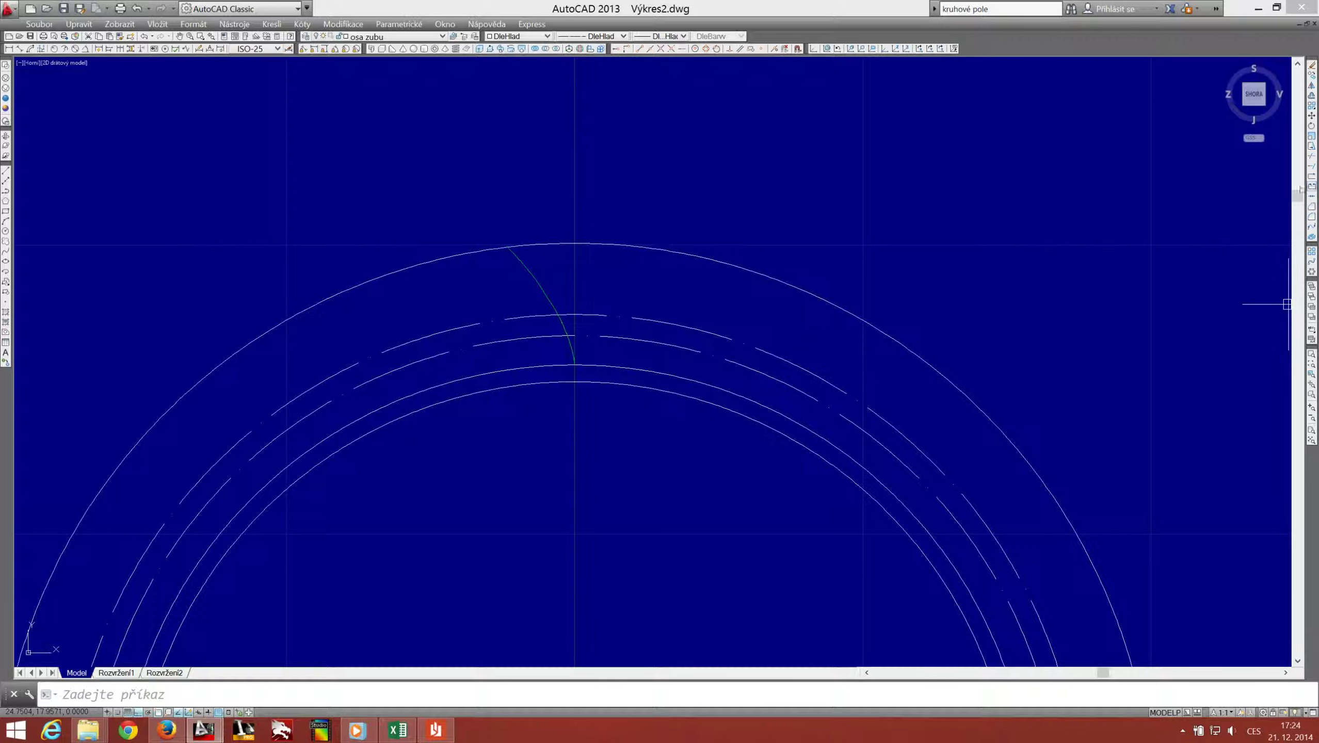
click(1311, 186)
click(565, 244)
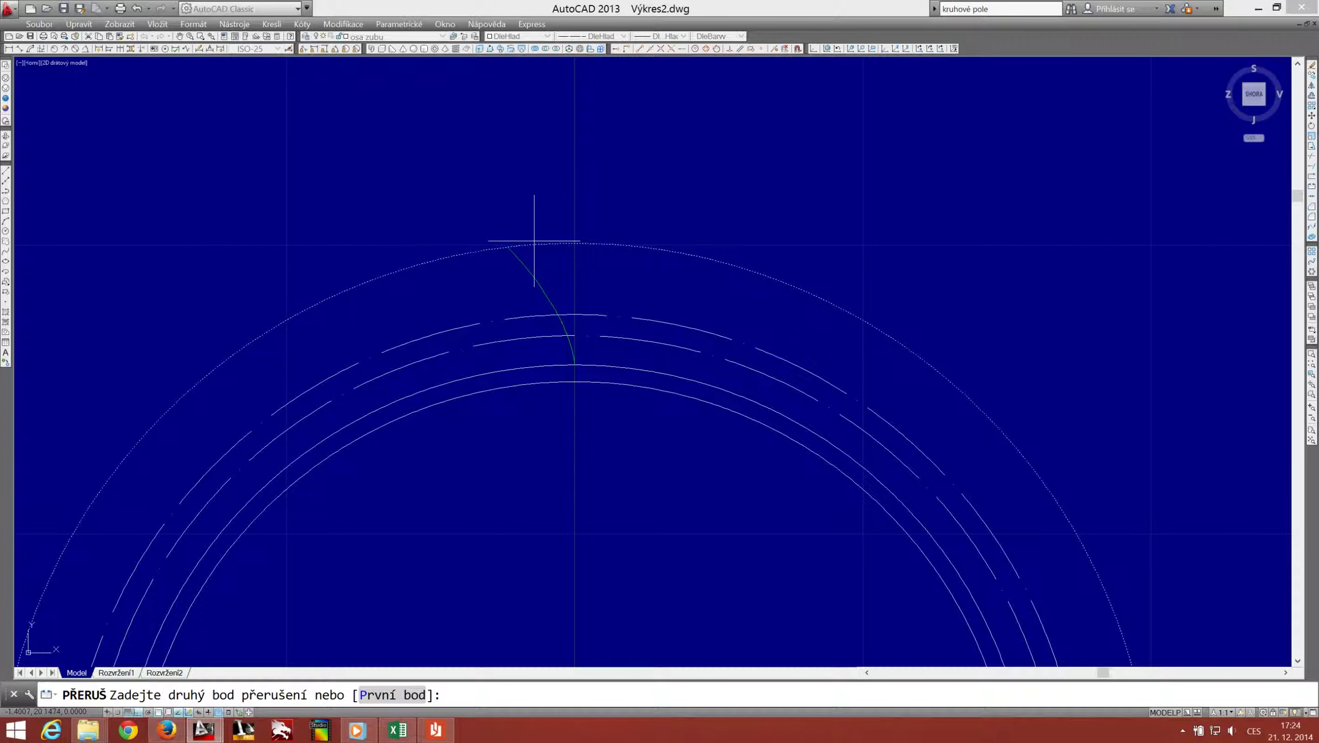
click(508, 247)
scroll(468, 253, up, 4)
text(l)
key(Return)
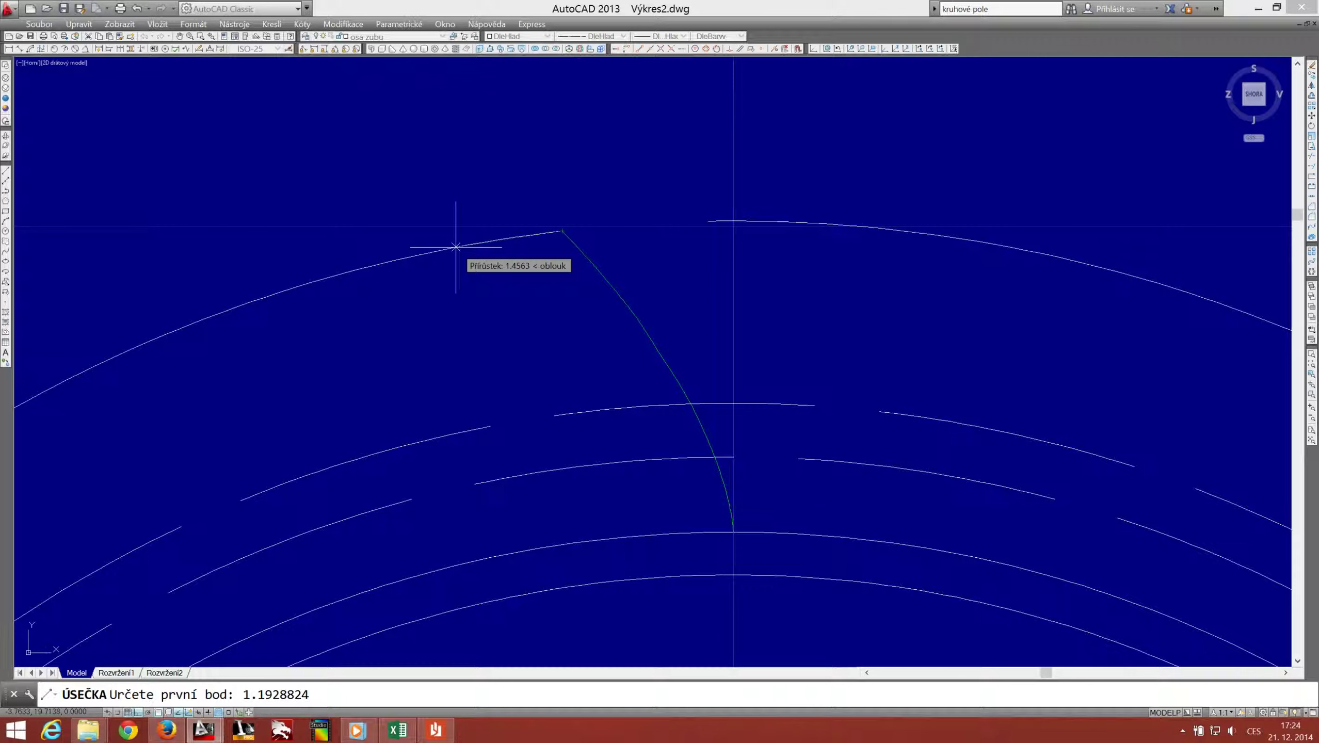
Step: Draw a line from 1.1928824 to the outer arc's end, then check the layer settings
key(Return)
click(558, 230)
key(Return)
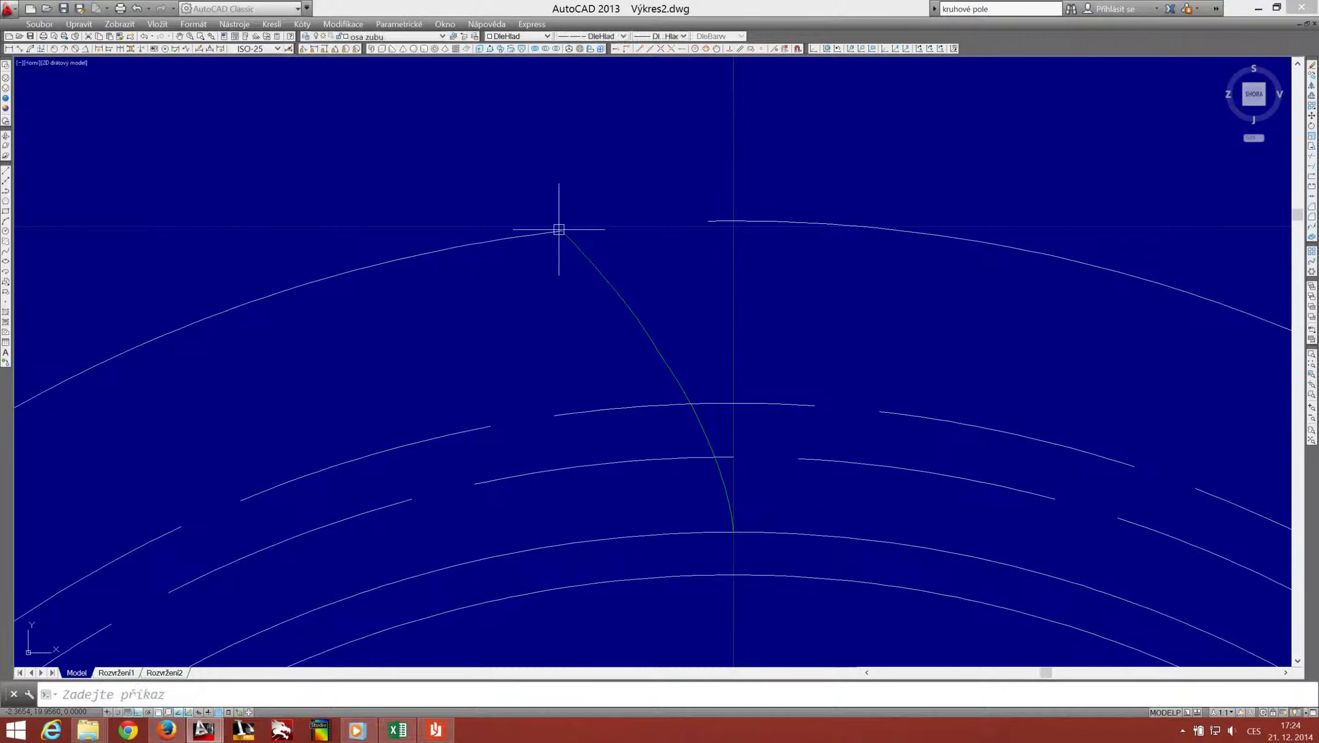
key(Return)
key(Escape)
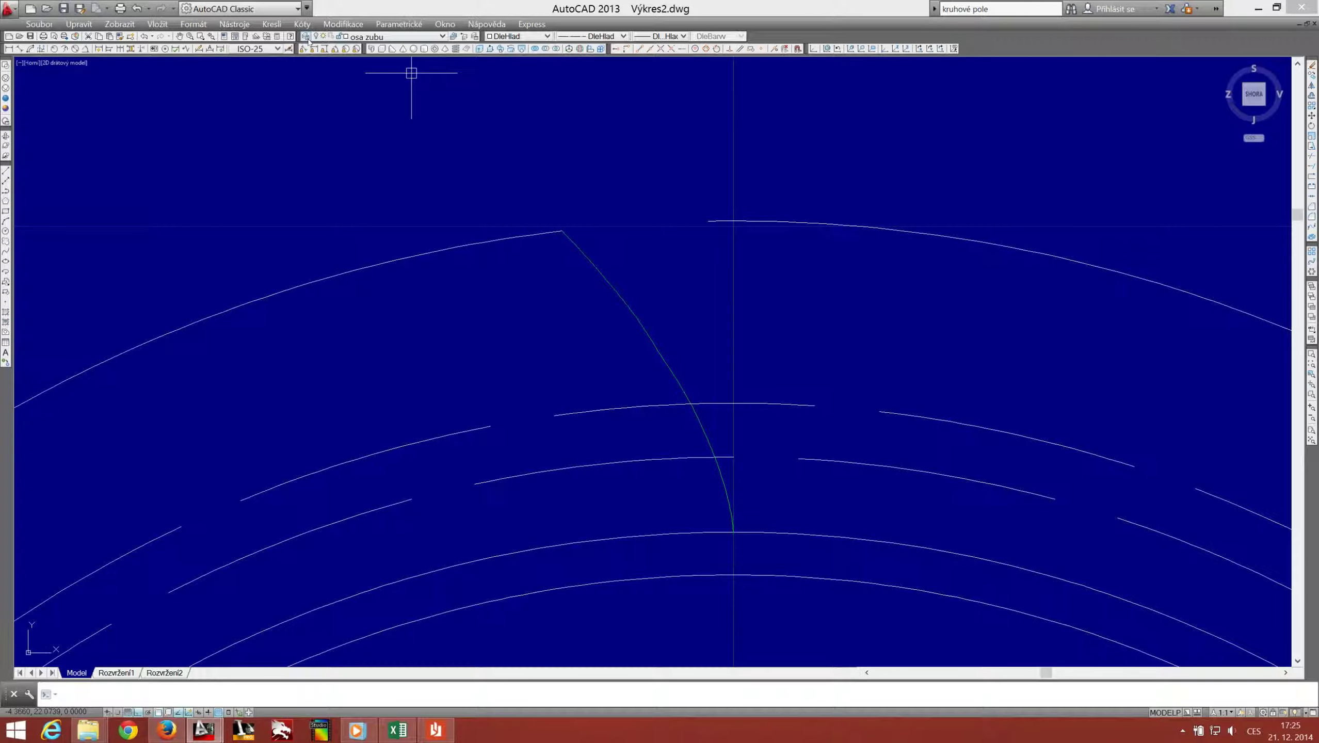
click(306, 37)
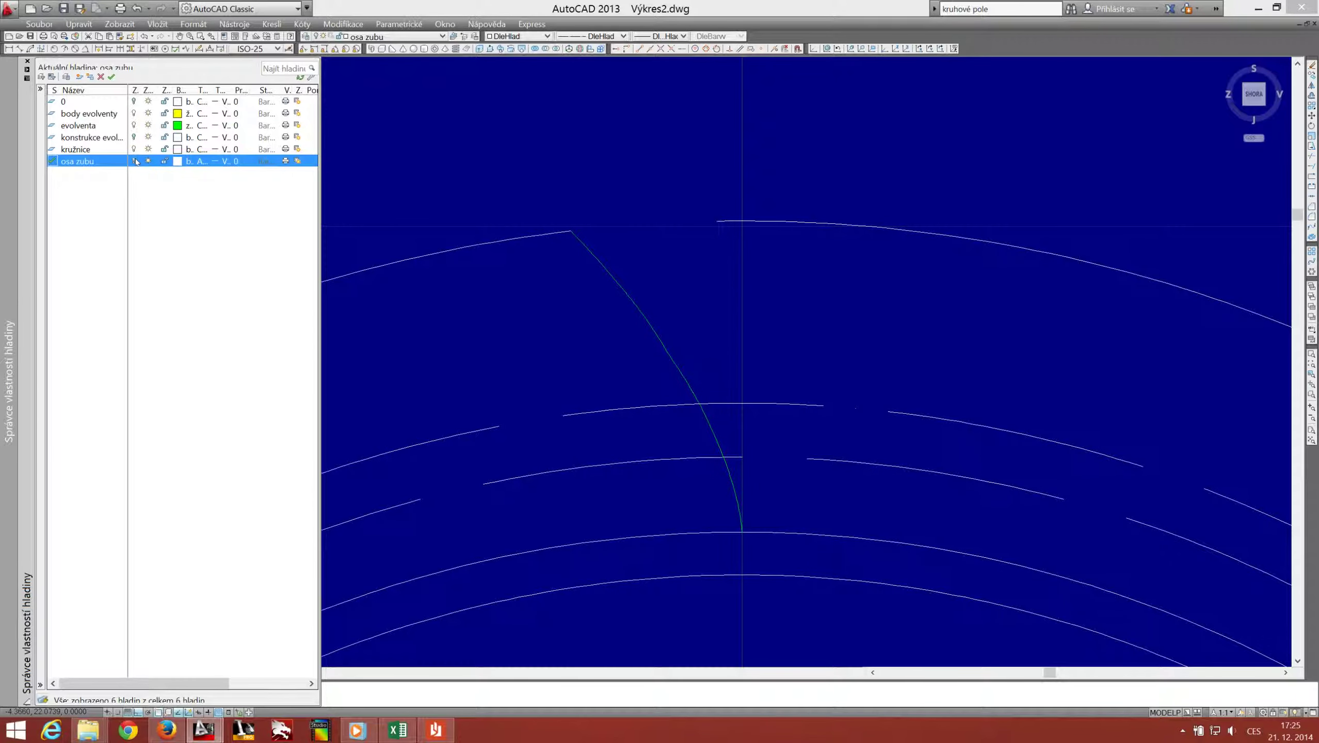
click(26, 61)
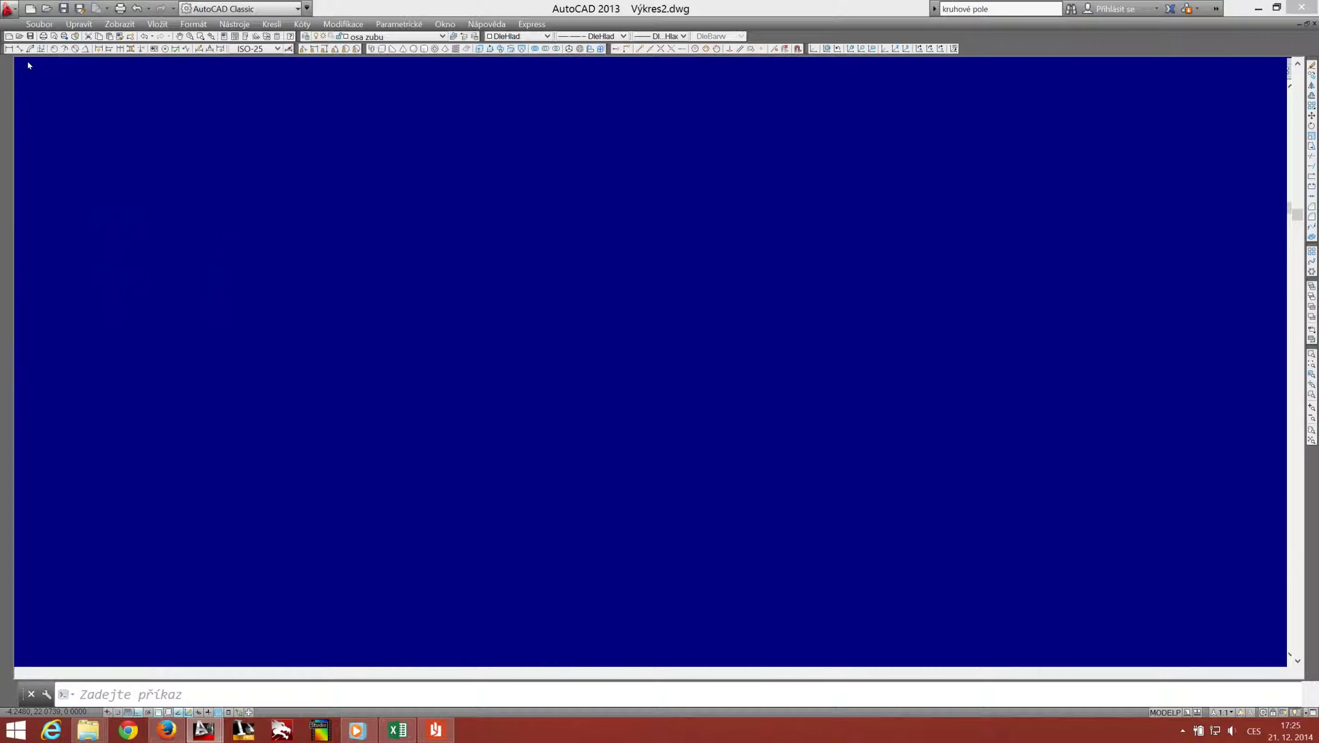
Step: Draw the tooth-axis line from a point on the outer arc toward the centre
text(l)
key(Return)
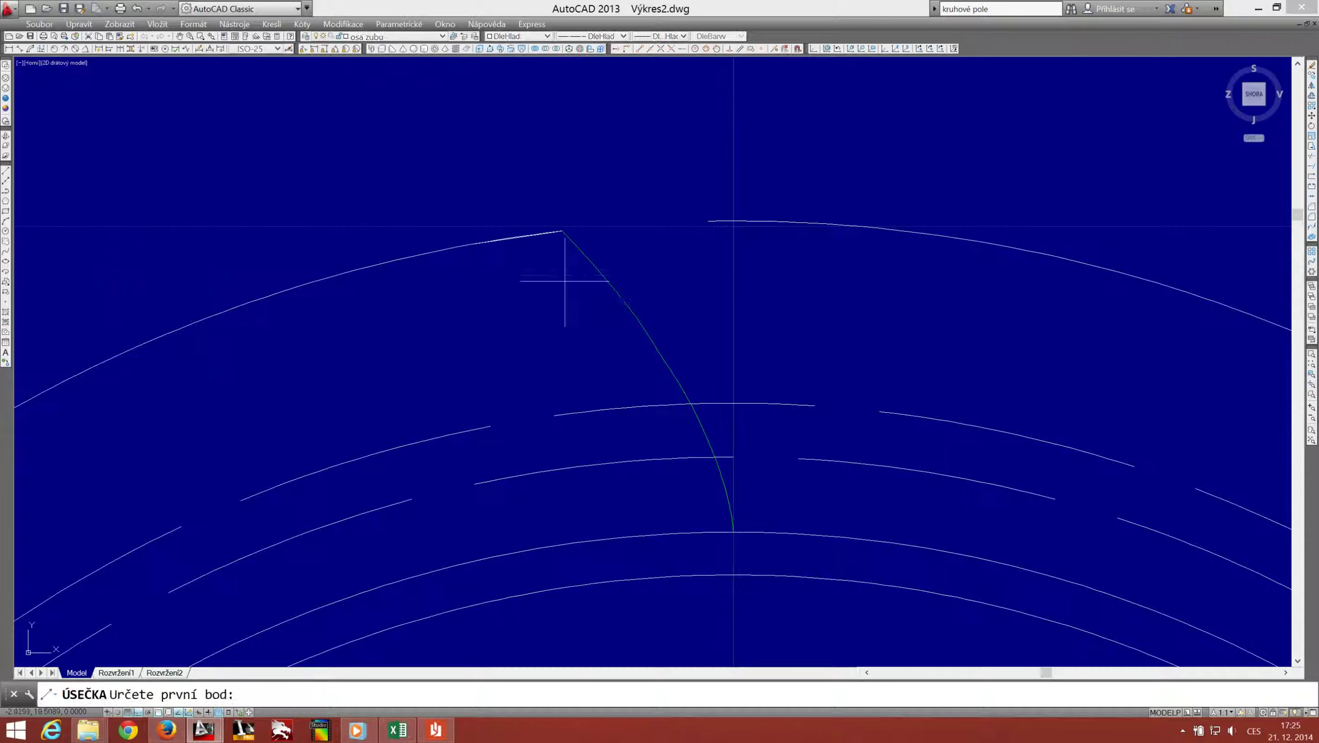
click(512, 239)
scroll(515, 245, down, 5)
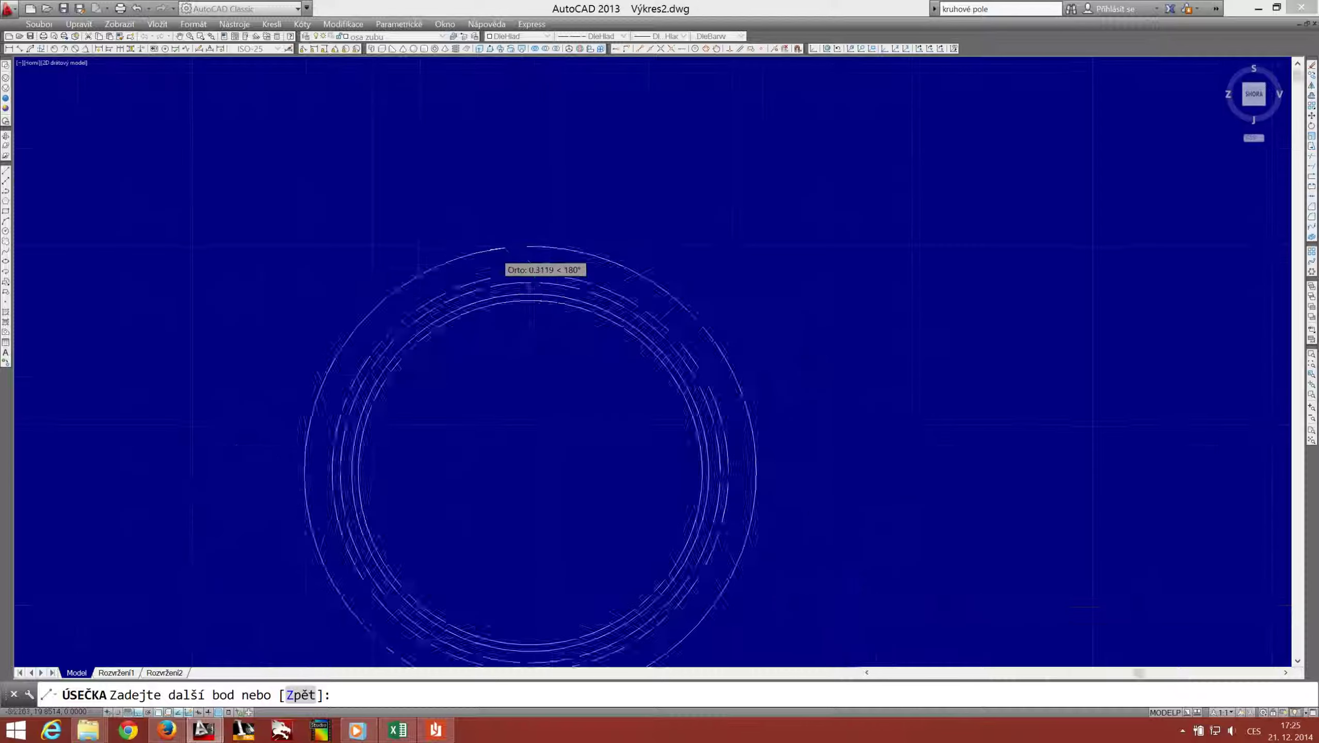
scroll(516, 312, down, 3)
text(0,0,0)
key(Return)
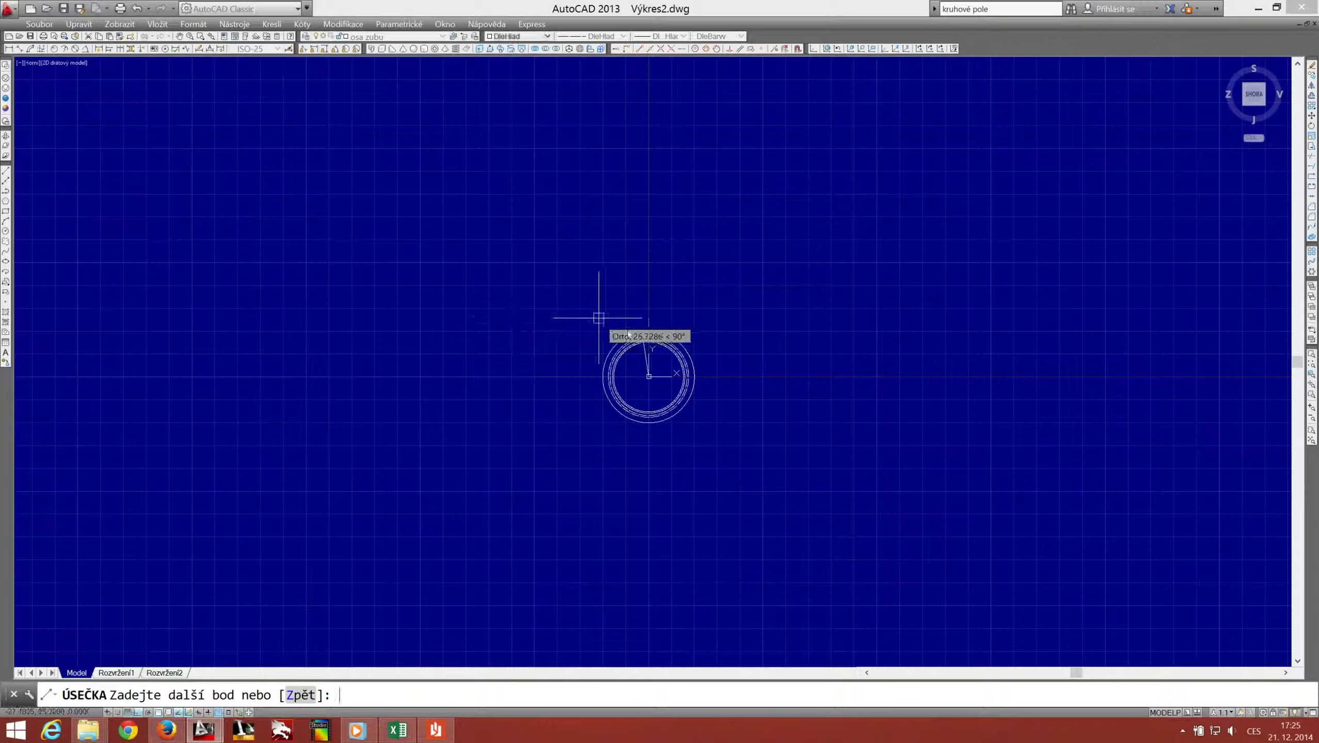
key(Return)
Step: Grip-stretch the axis line's upper end above the outer circle with Ortho off
scroll(597, 295, up, 3)
scroll(539, 298, up, 2)
scroll(524, 189, up, 3)
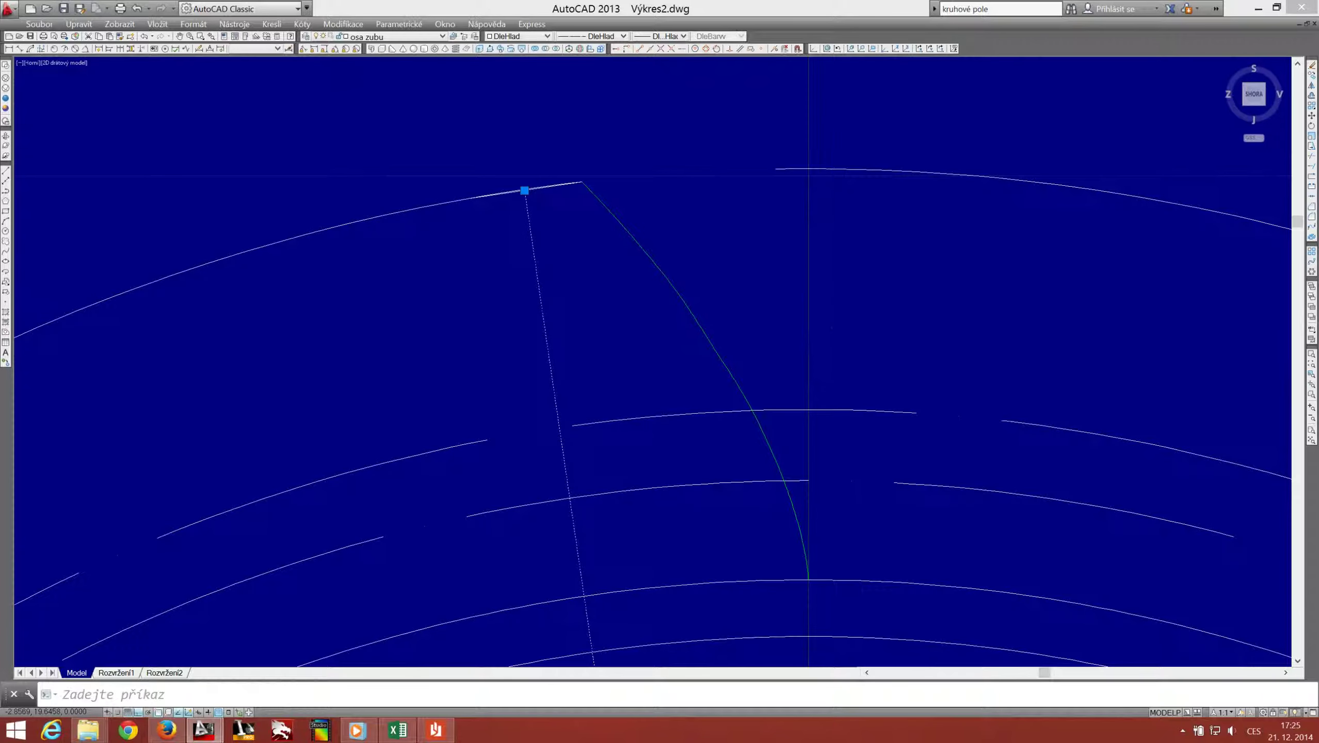
scroll(515, 159, up, 3)
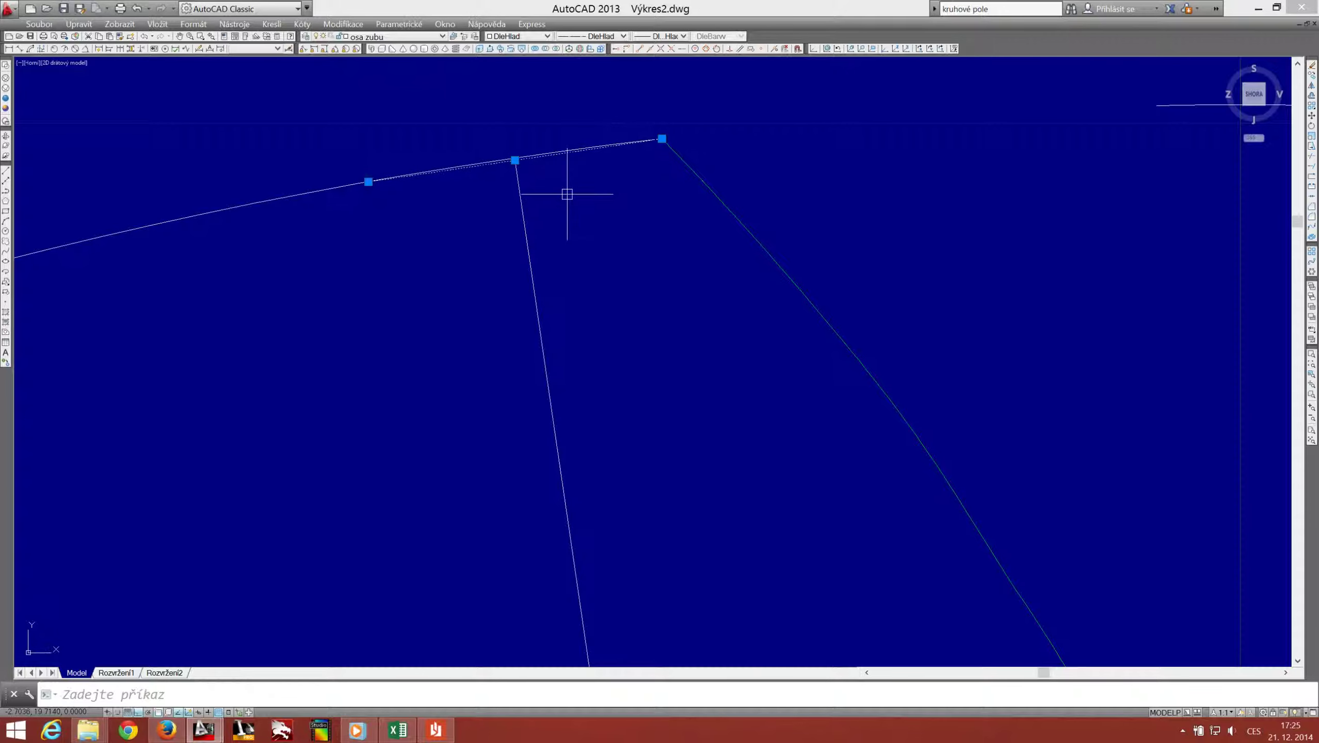
click(523, 219)
scroll(474, 242, down, 3)
scroll(526, 294, down, 2)
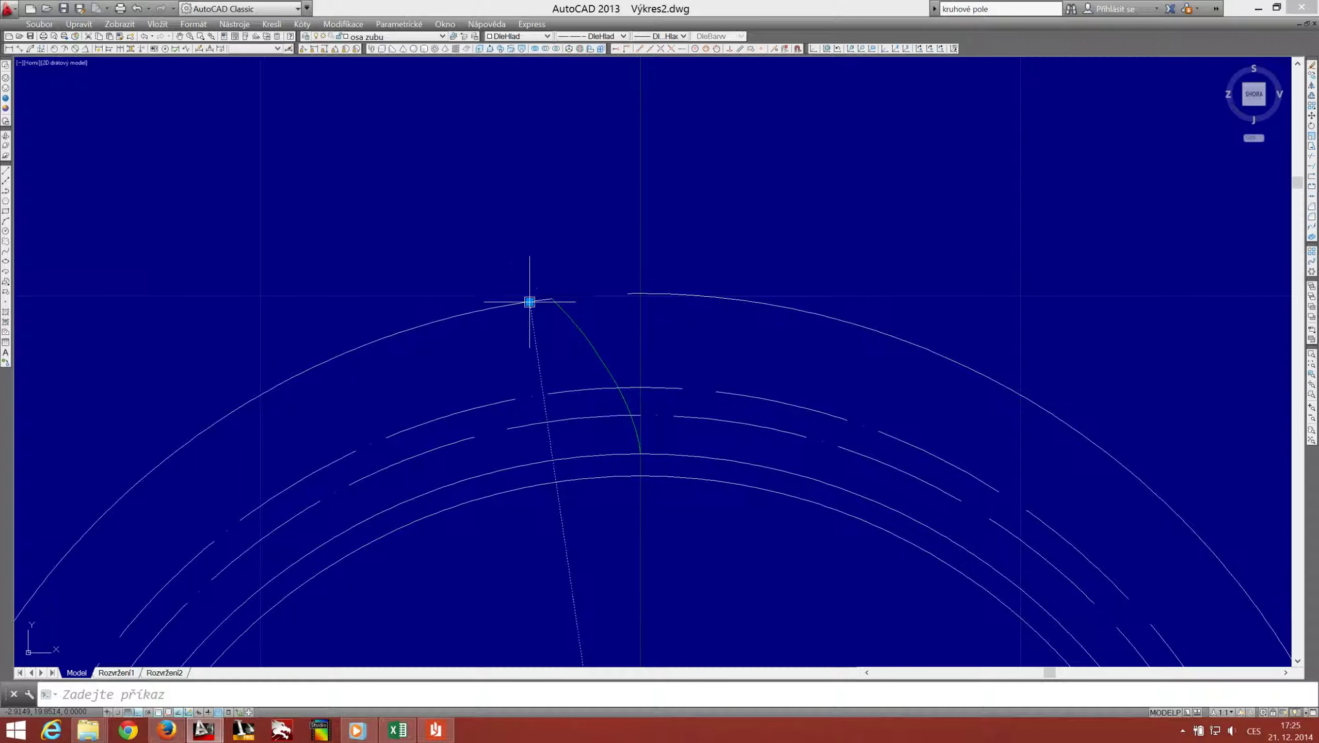
click(530, 302)
key(F8)
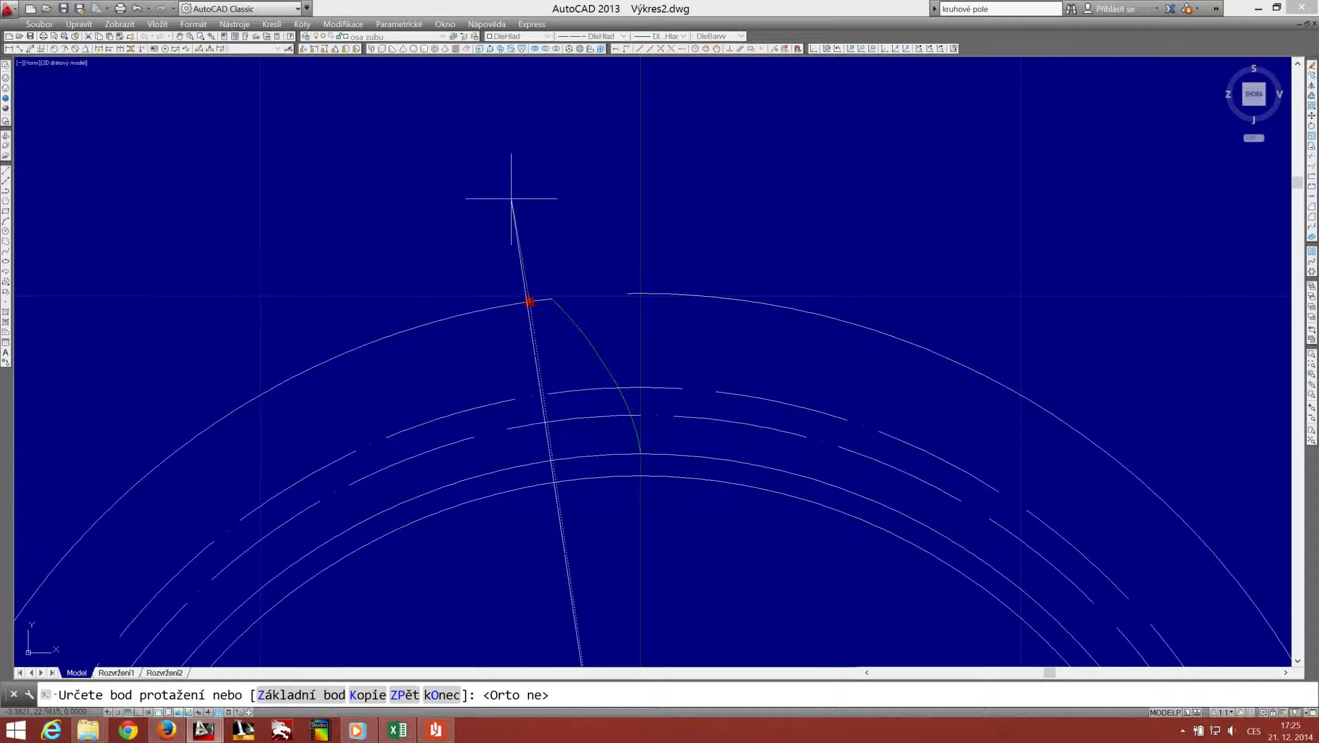
click(512, 184)
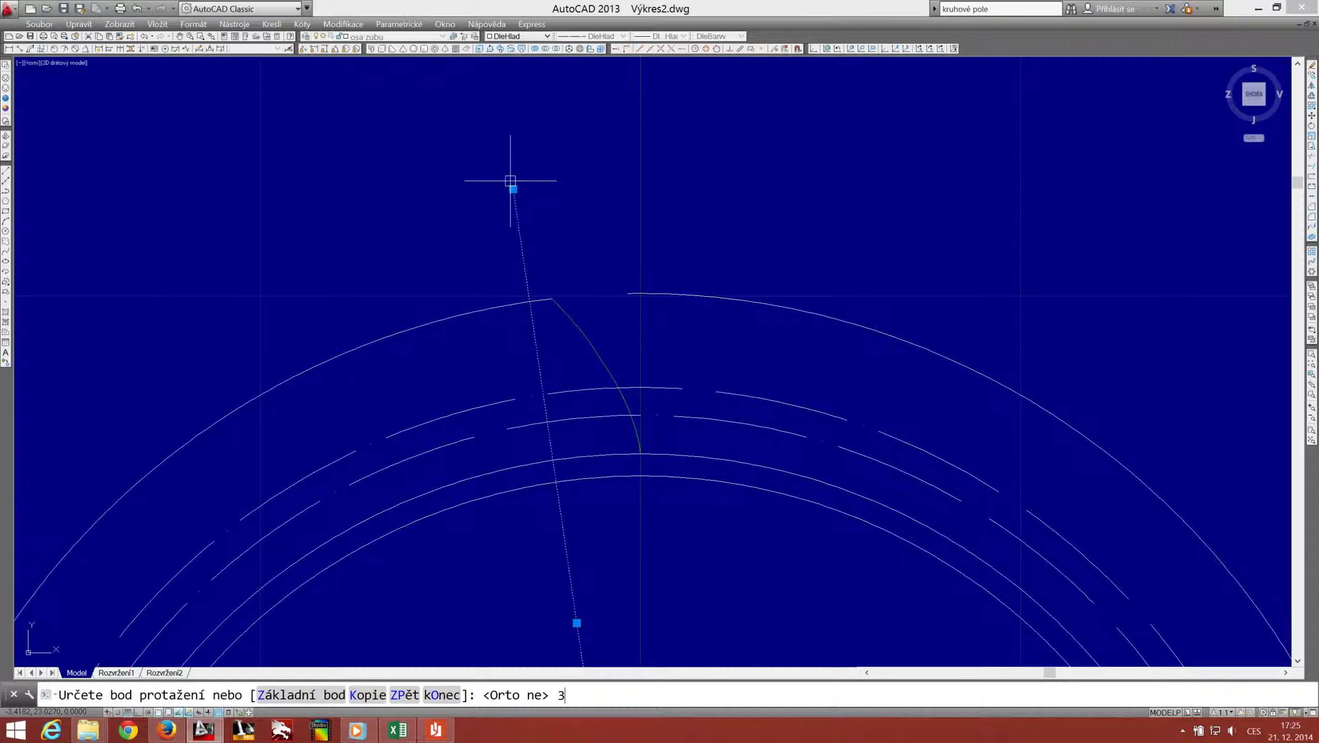
right_click(516, 247)
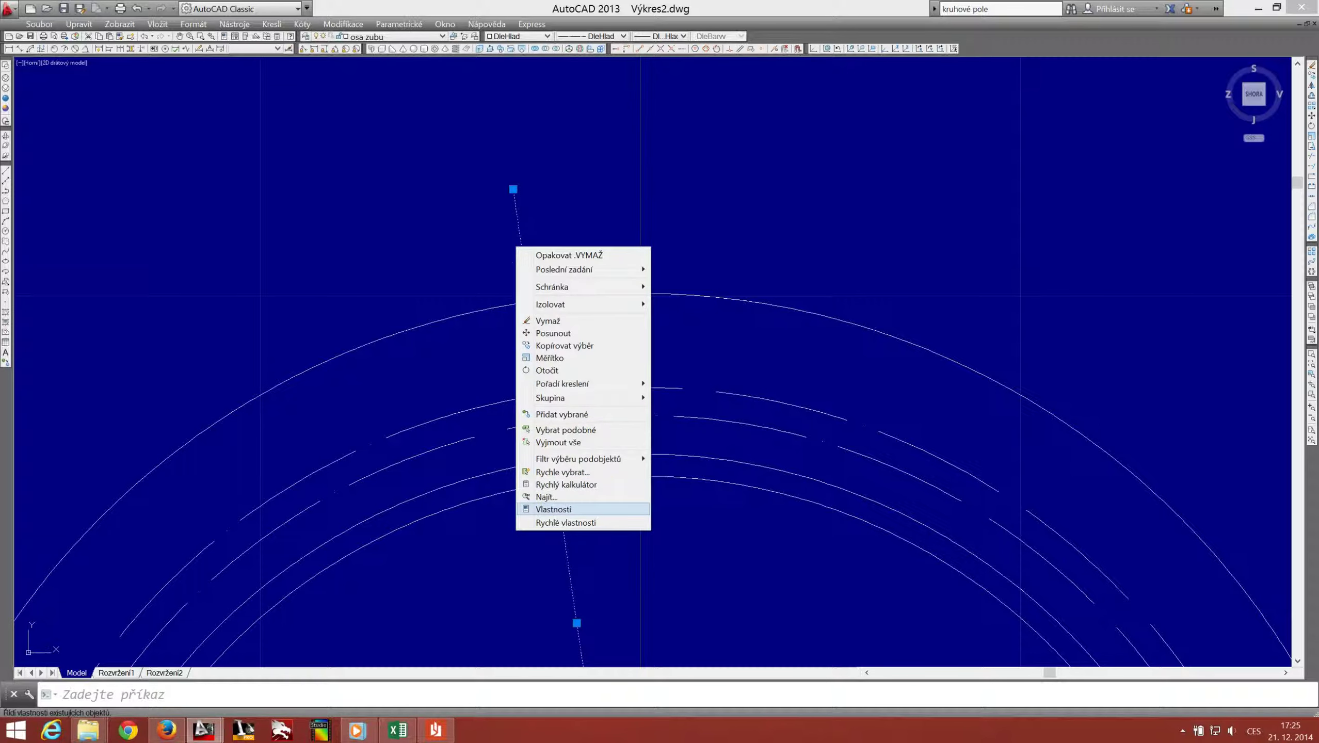
Step: Set the tooth axis line's linetype scale to 0.15 in Properties (Vlastnosti) so it displays dashed
click(553, 509)
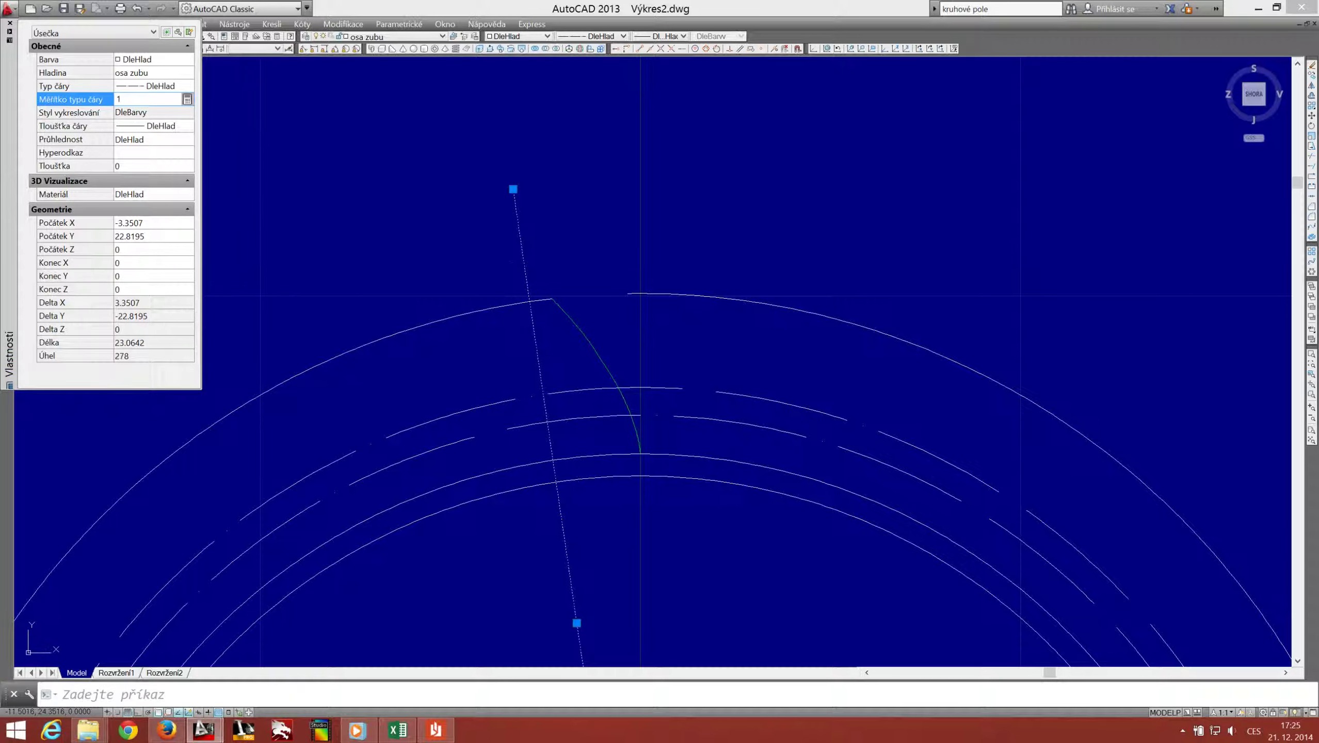
key(Tab)
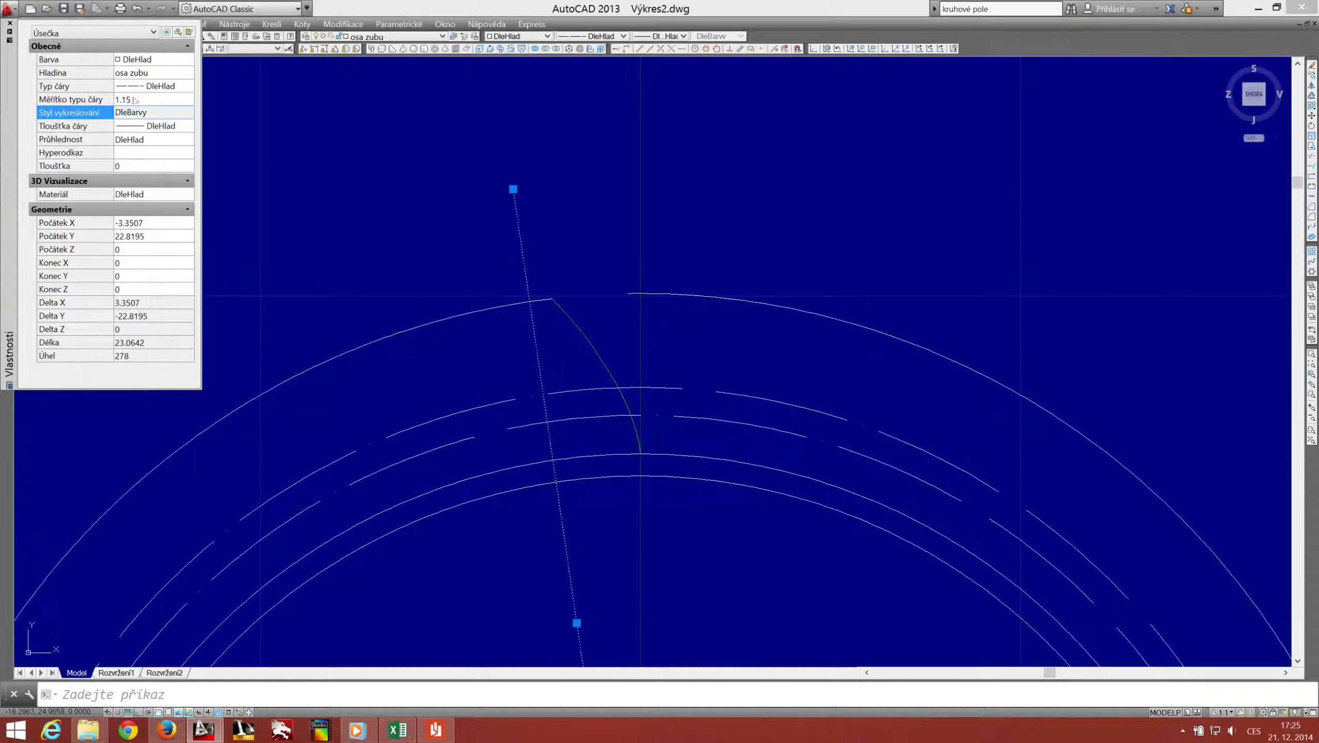
key(shift+Tab)
key(Return)
key(Escape)
scroll(520, 151, down, 3)
scroll(574, 177, down, 2)
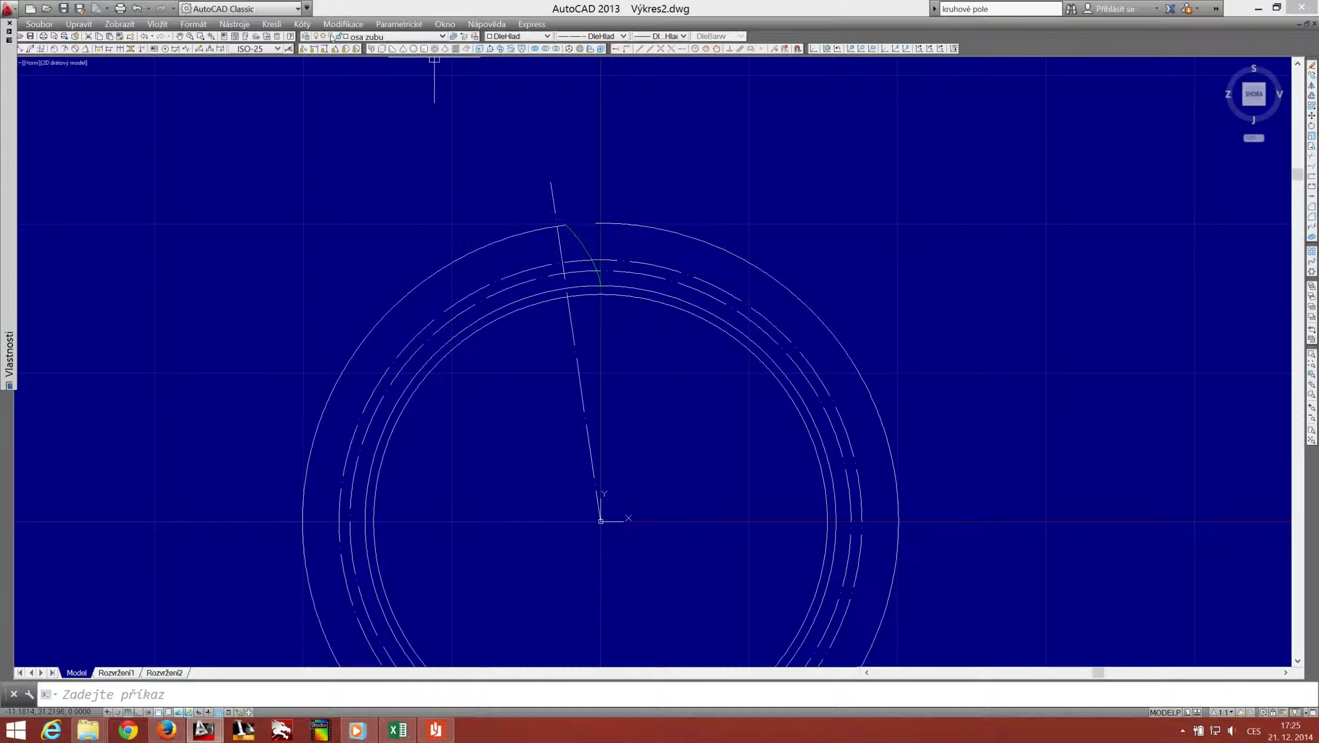
Step: Switch off the body evolventy layer, dismissing the current-layer-off warning
click(306, 36)
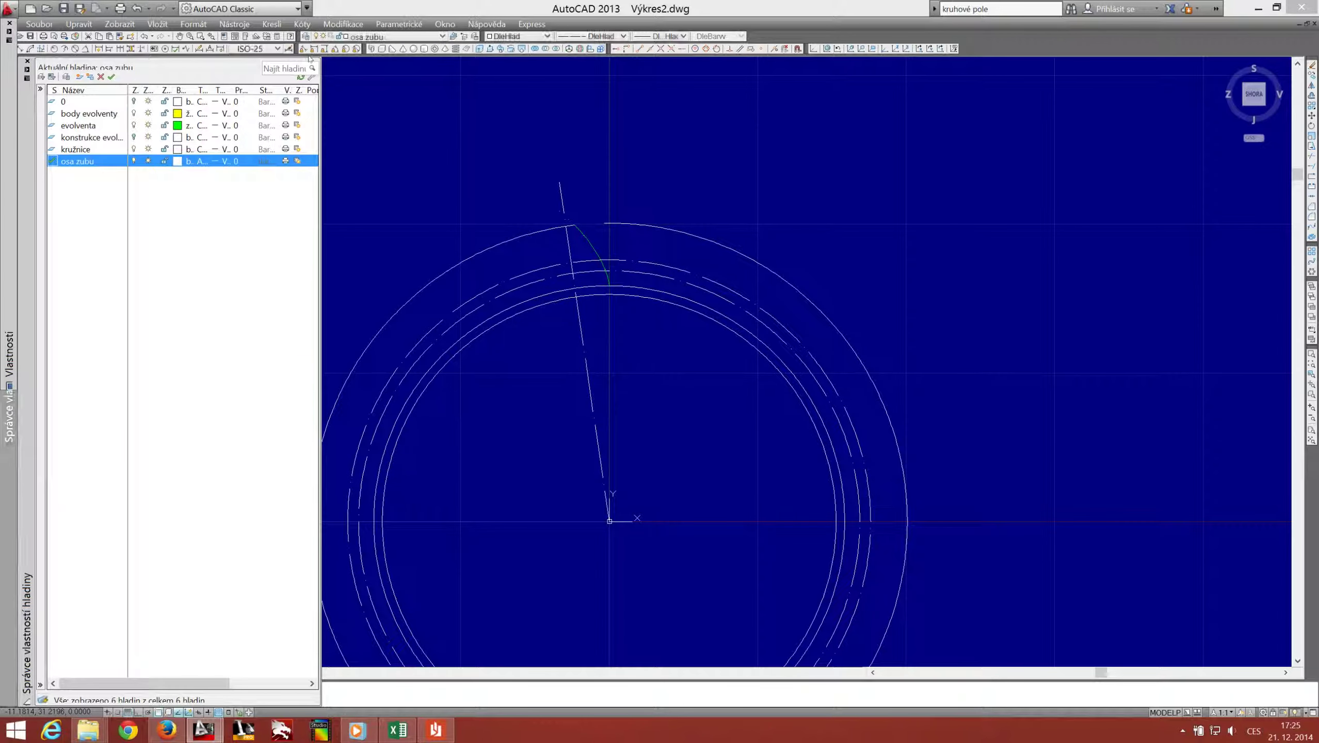
click(9, 23)
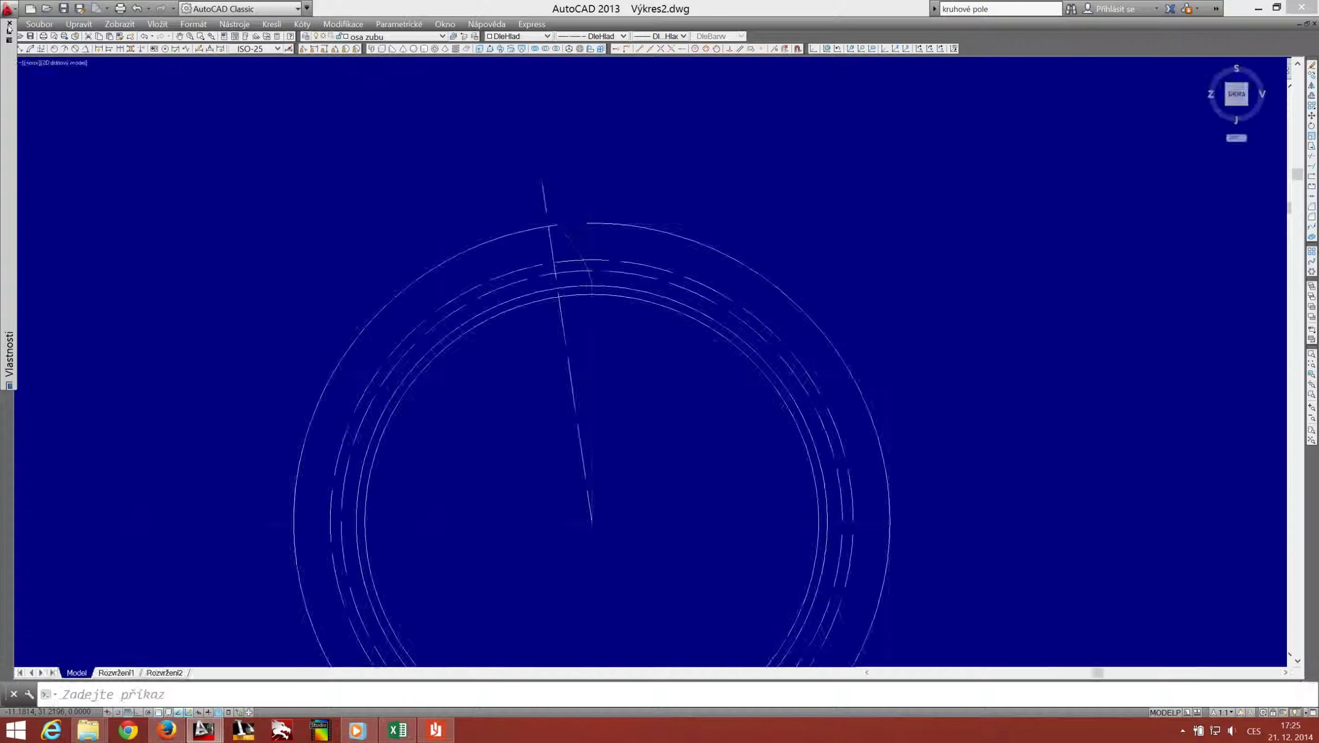
click(375, 37)
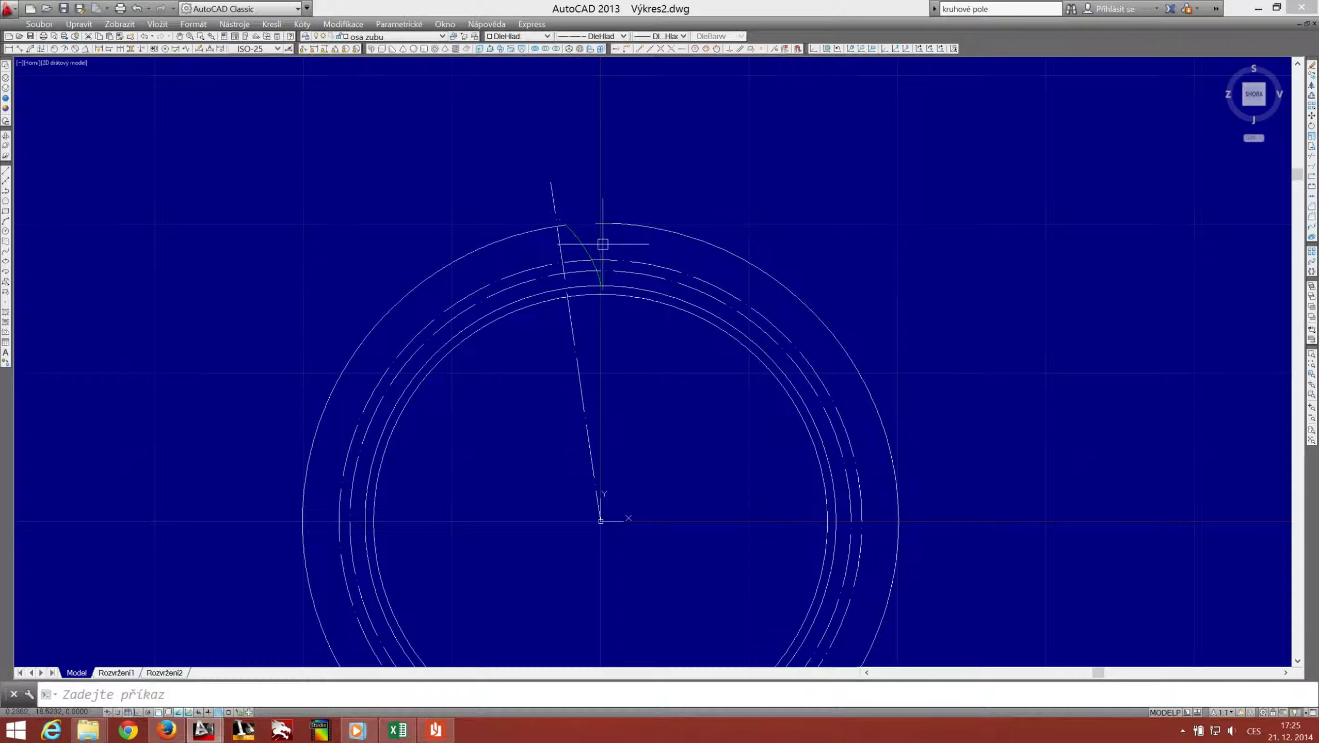
scroll(603, 244, up, 2)
click(375, 37)
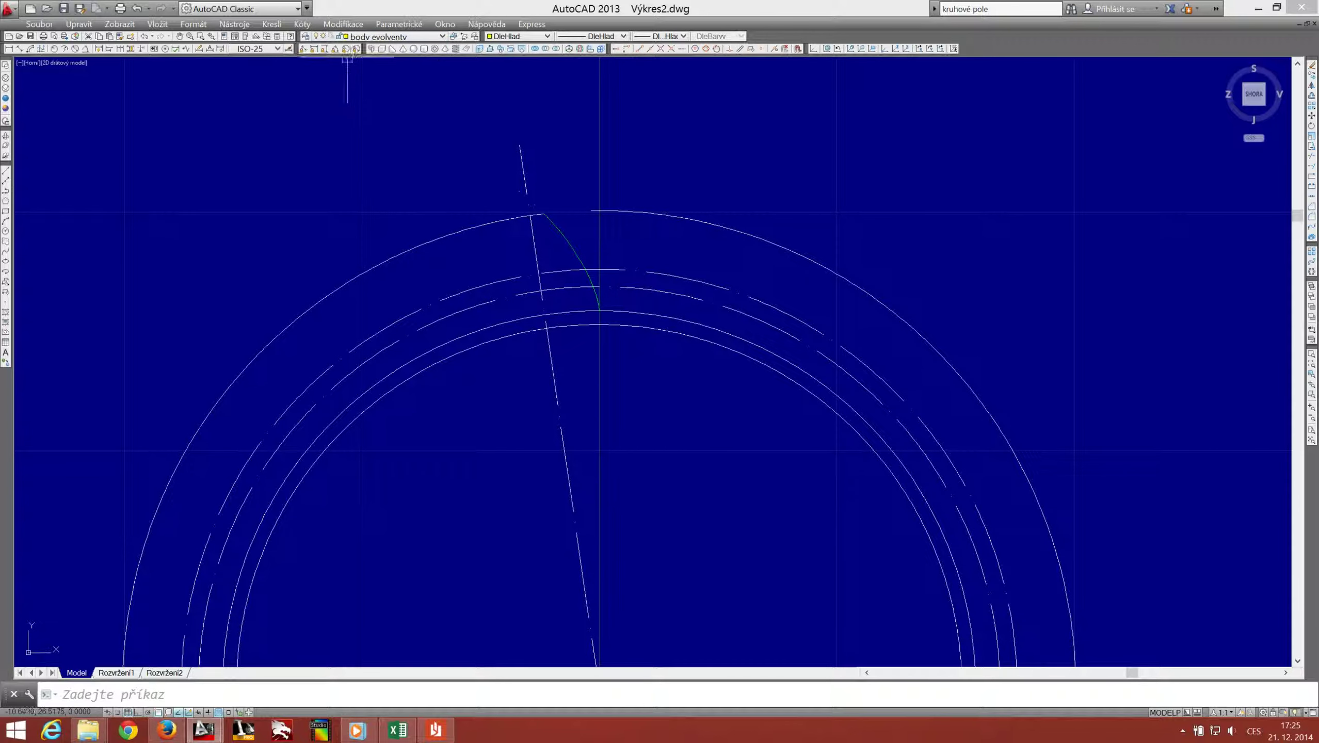
click(333, 37)
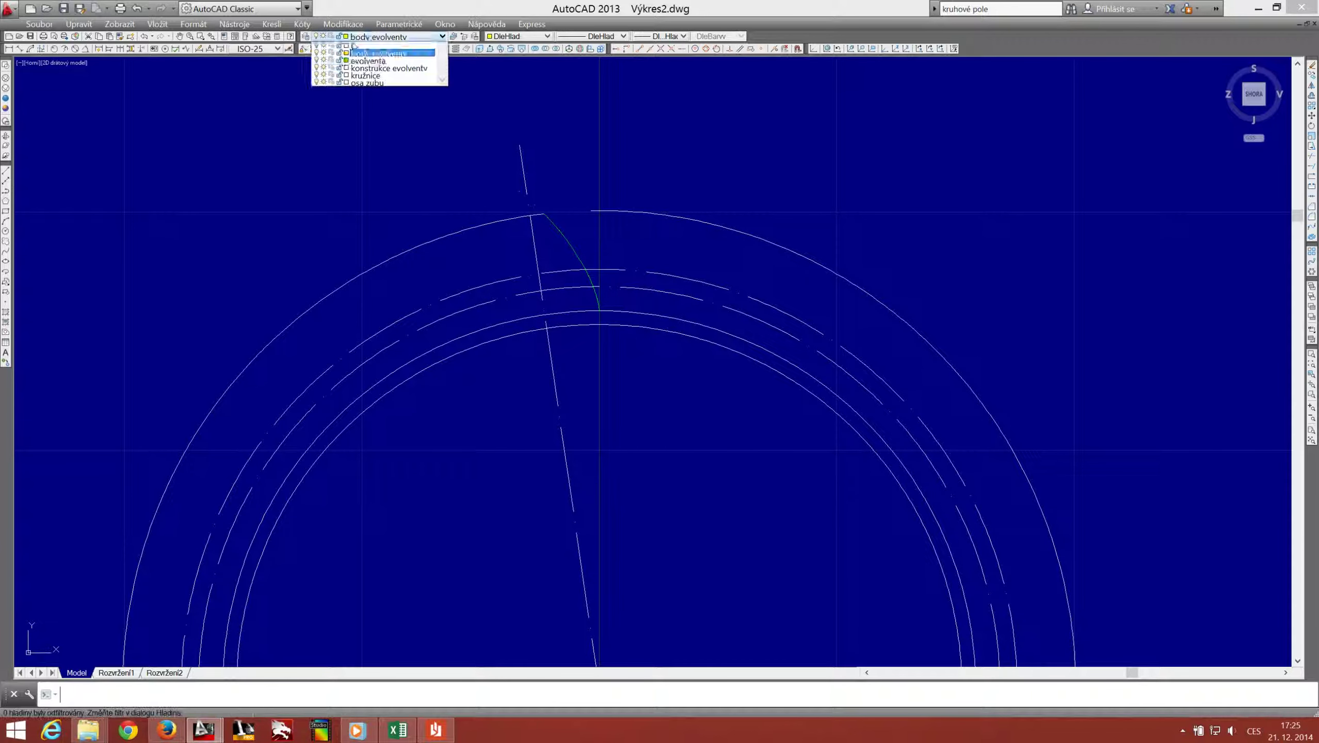
click(316, 54)
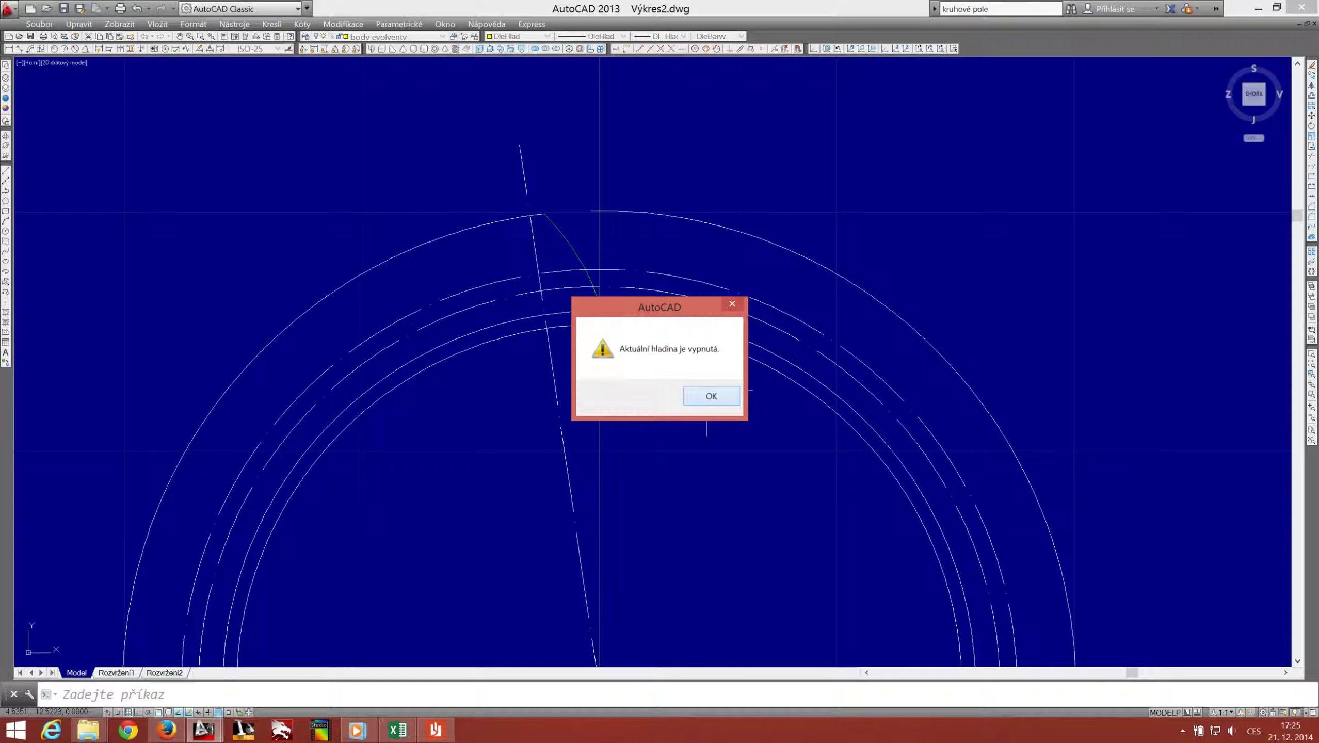
key(Return)
Step: Make osa zubu the current layer
click(378, 38)
click(371, 83)
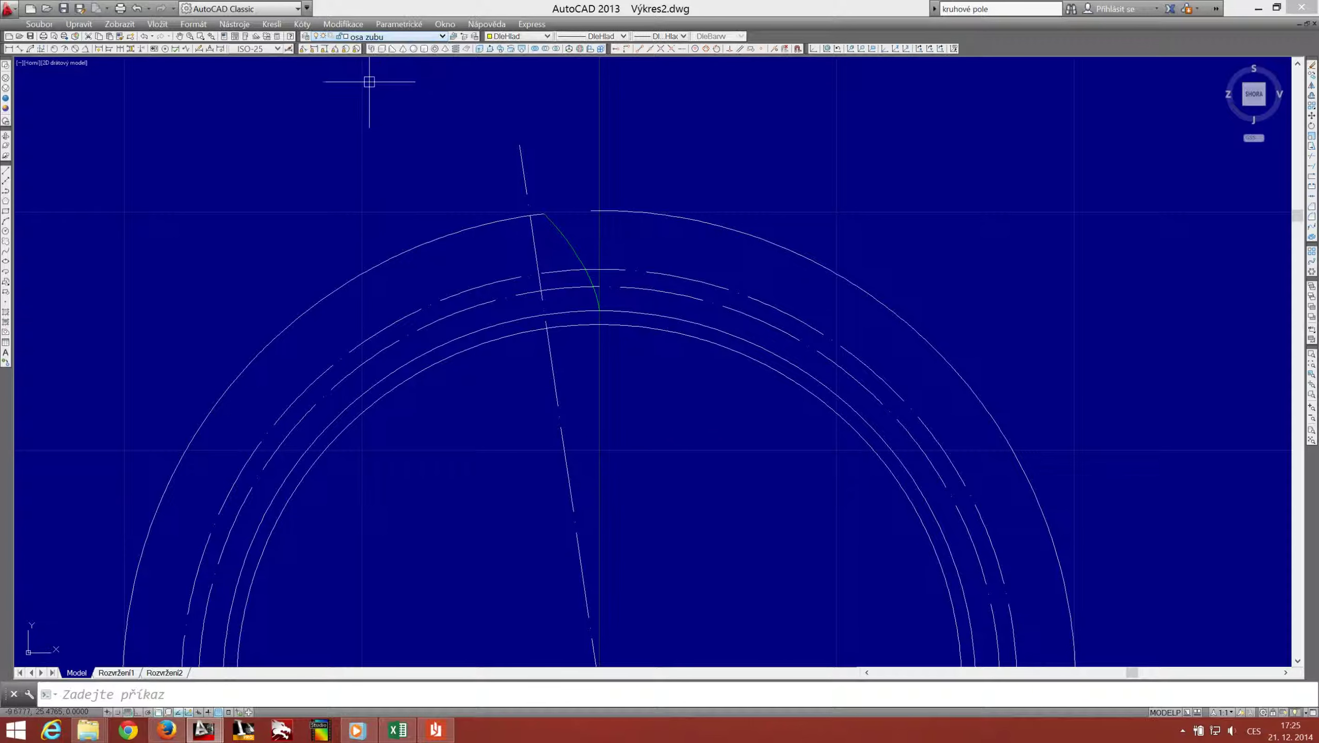
scroll(852, 358, down, 1)
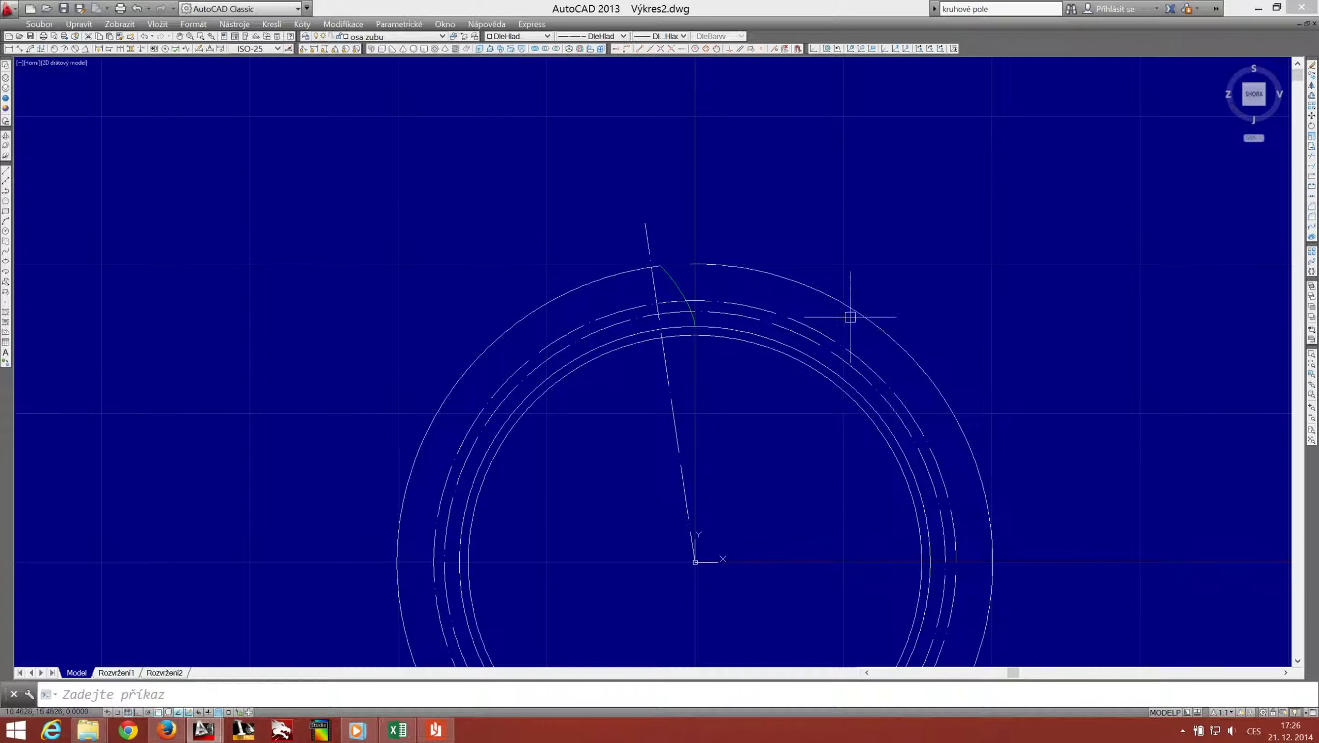
Step: On the kružnice layer, draw a circle centred at 0,0 reaching the outer circle's top
click(406, 36)
click(374, 73)
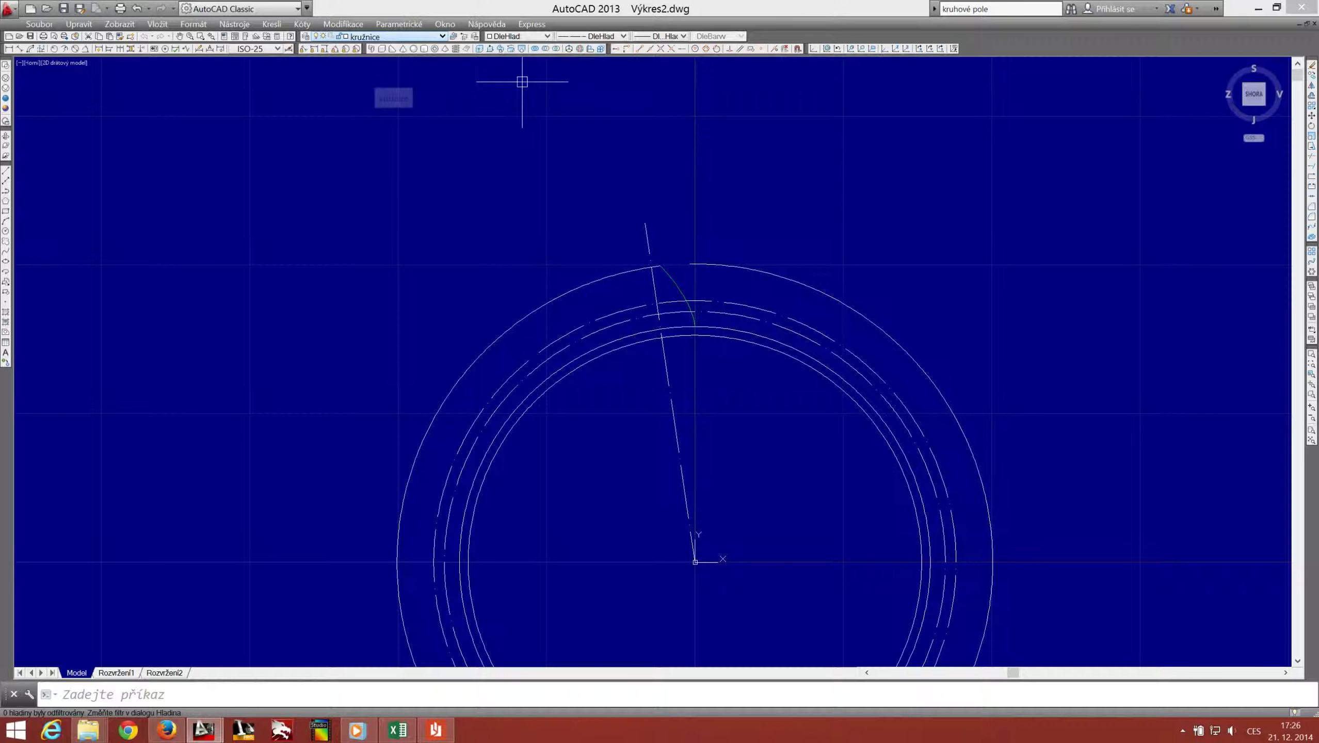
click(7, 232)
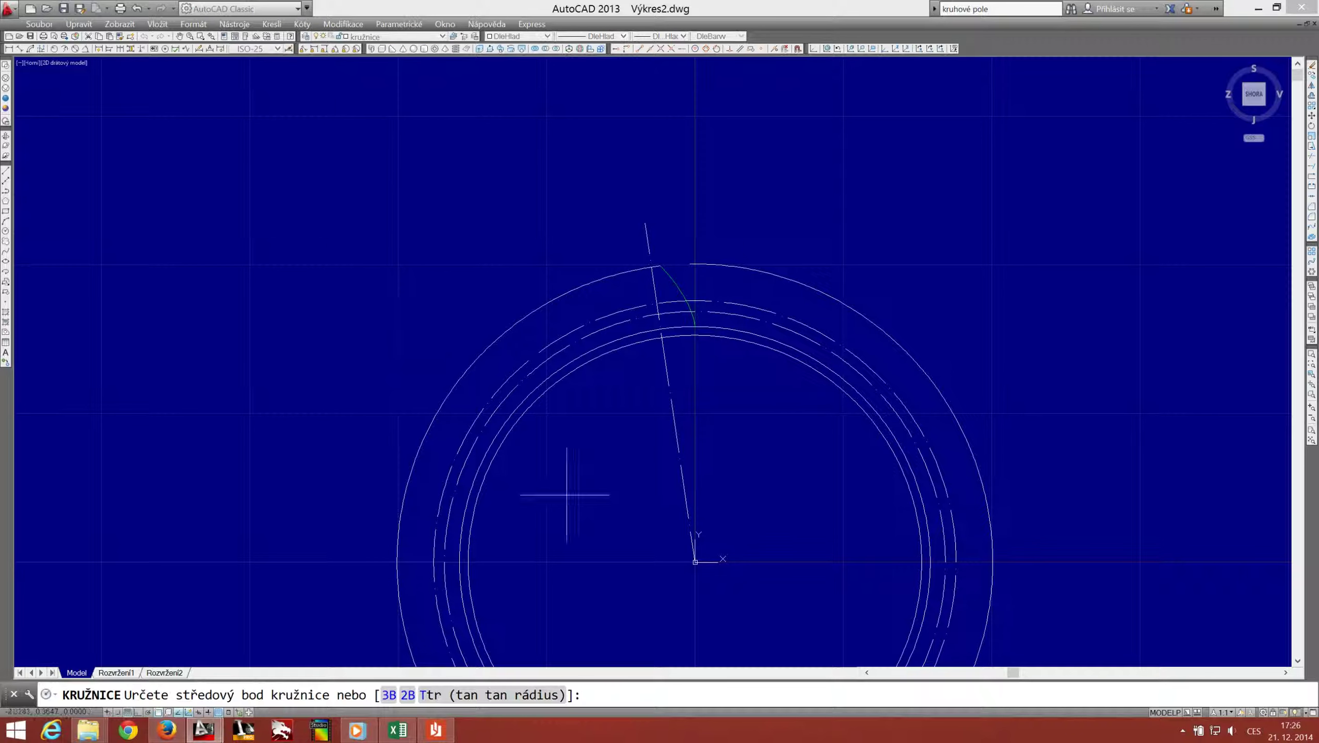
text(0,)
key(Return)
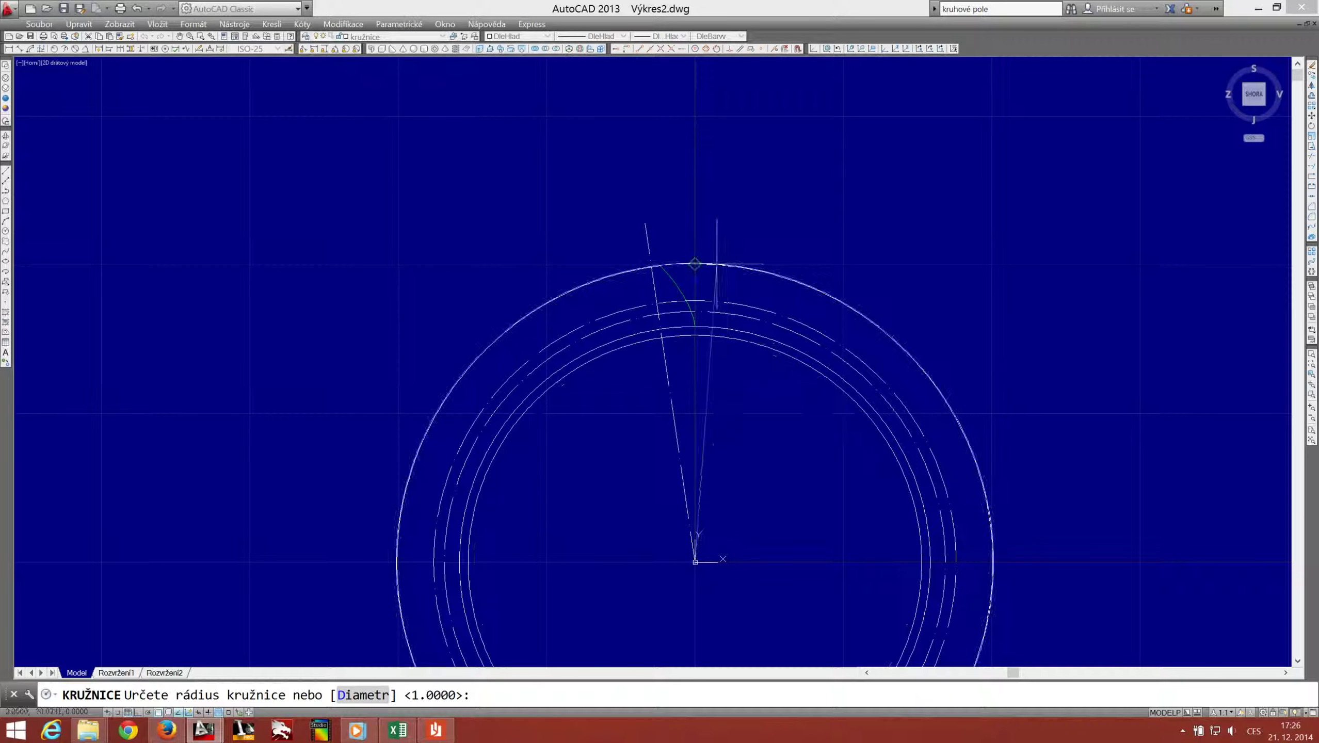
scroll(680, 262, up, 2)
click(680, 262)
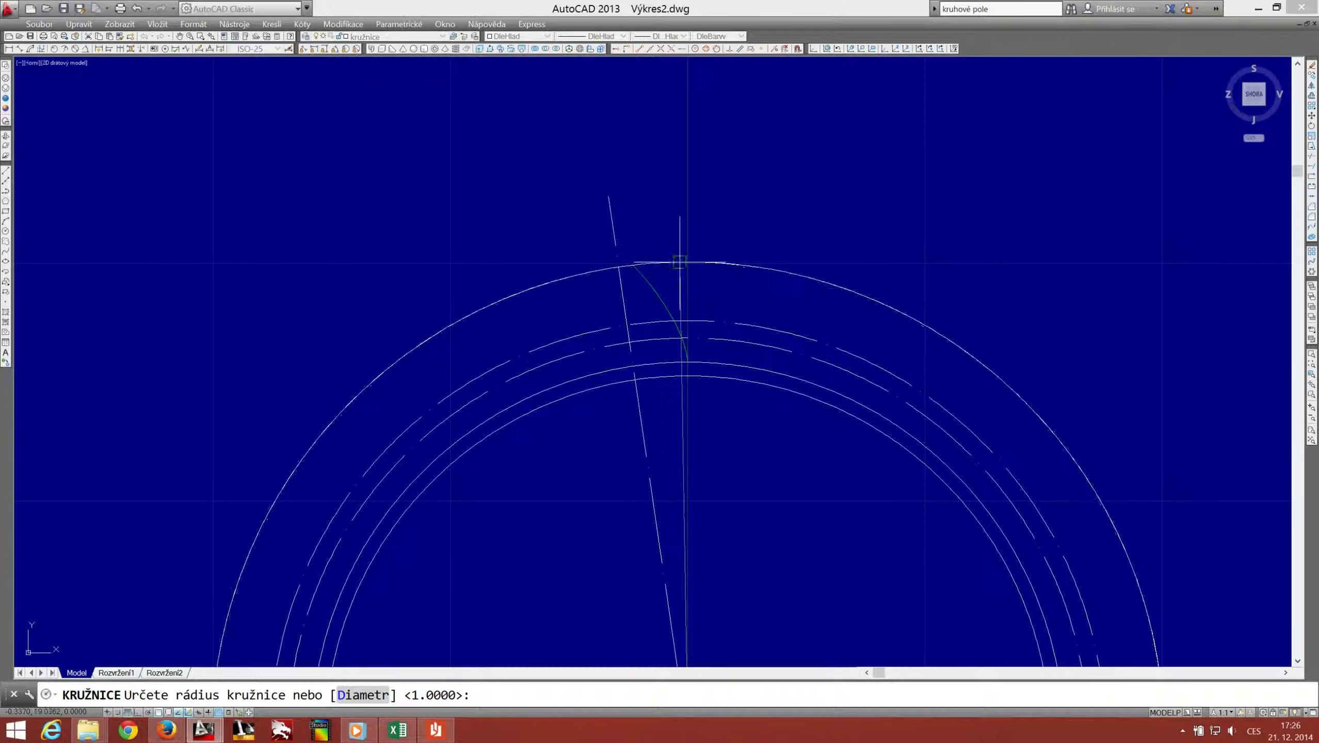
Step: Select the new circle to check it, then make evolventa the current layer
scroll(679, 263, up, 1)
click(652, 283)
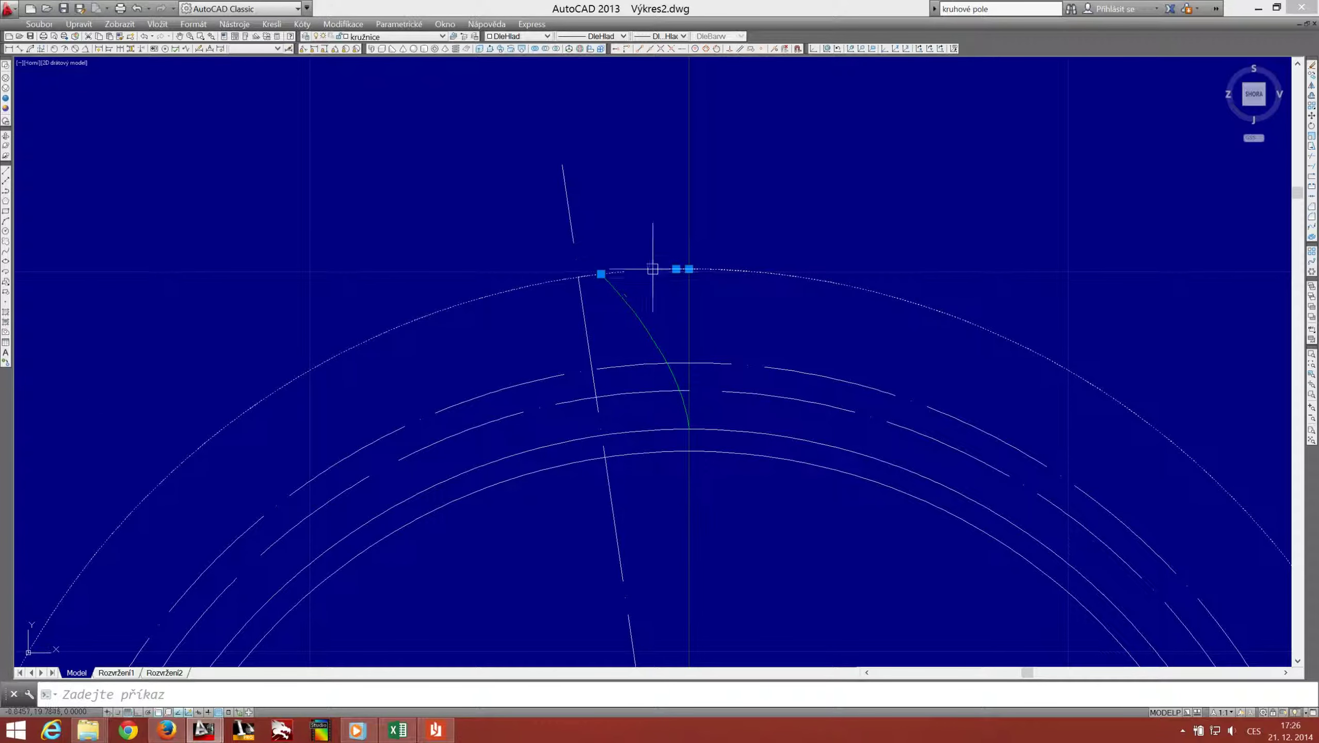
click(652, 269)
click(689, 270)
key(Escape)
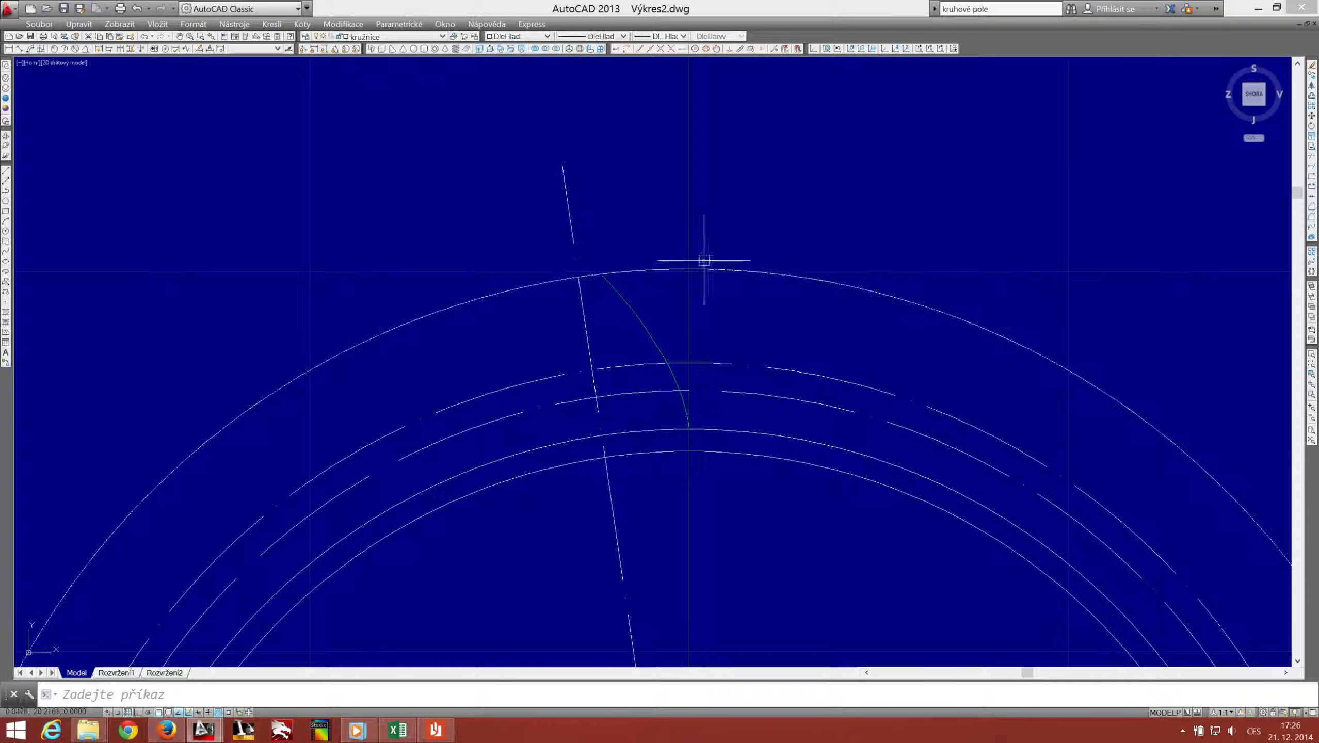
scroll(706, 258, down, 3)
scroll(727, 261, down, 1)
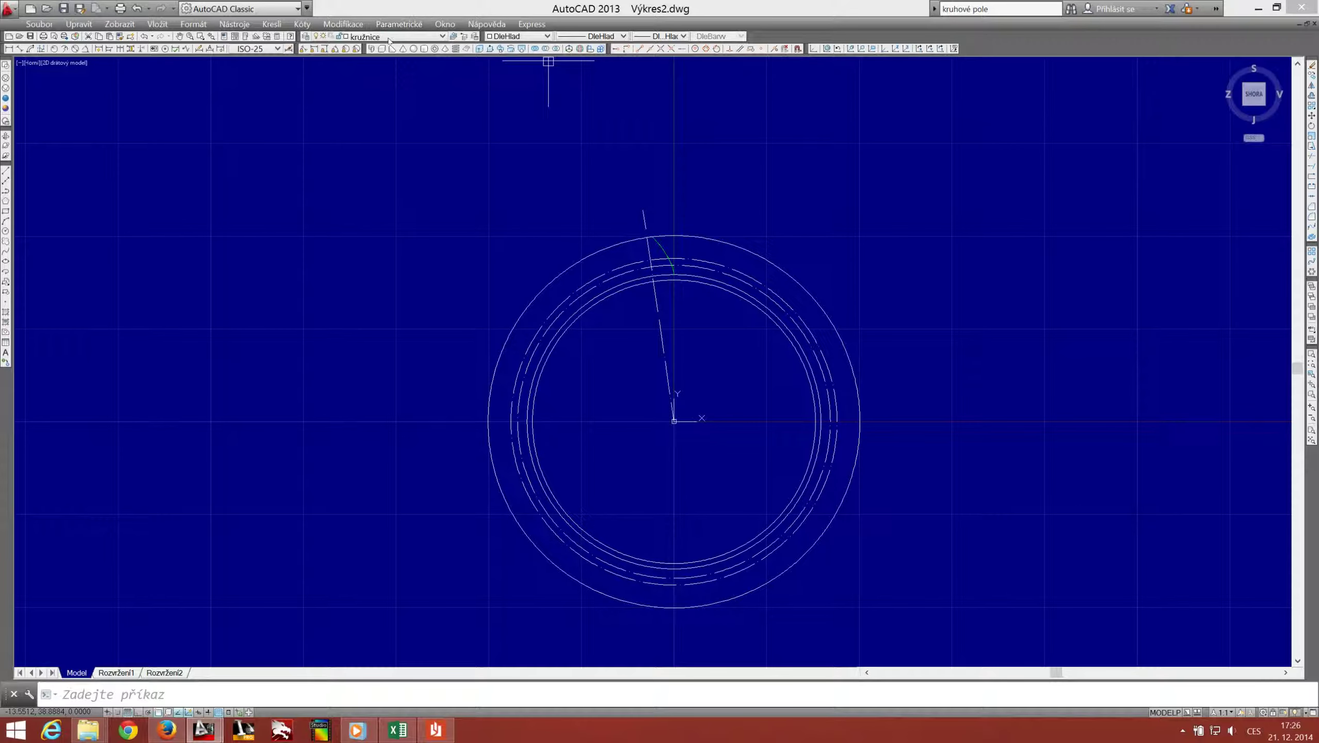
click(389, 40)
click(383, 56)
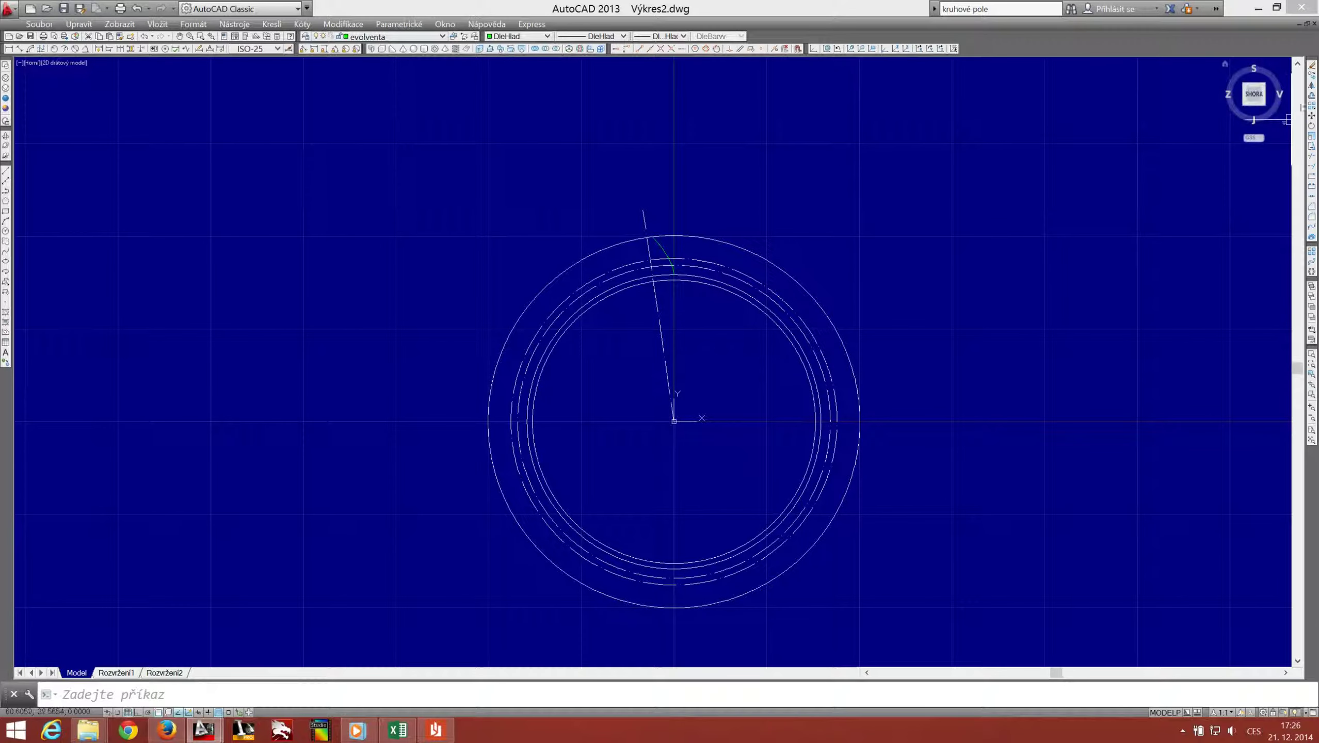
Step: Mirror the involute flank about the dashed tooth axis, keeping the original
click(1311, 84)
scroll(676, 229, up, 2)
scroll(676, 229, up, 2)
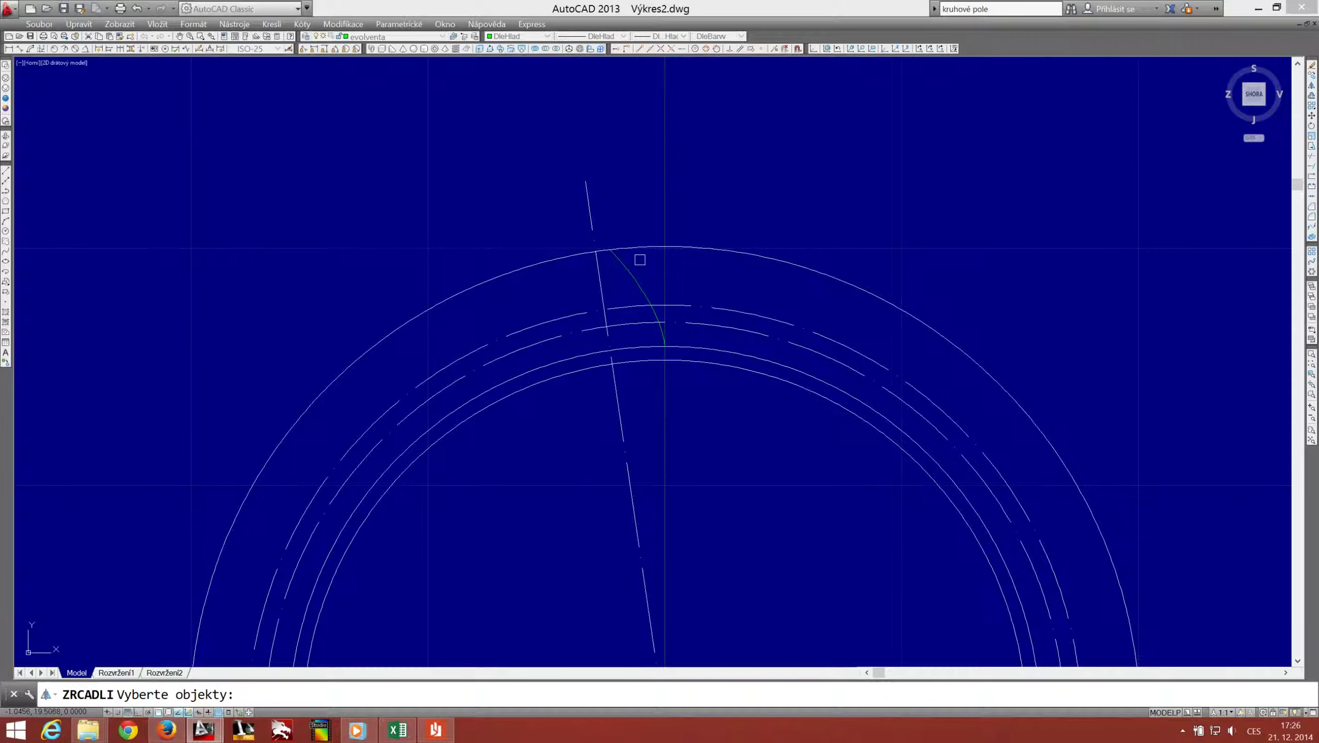
click(634, 265)
click(604, 207)
key(Return)
click(586, 182)
scroll(587, 182, down, 3)
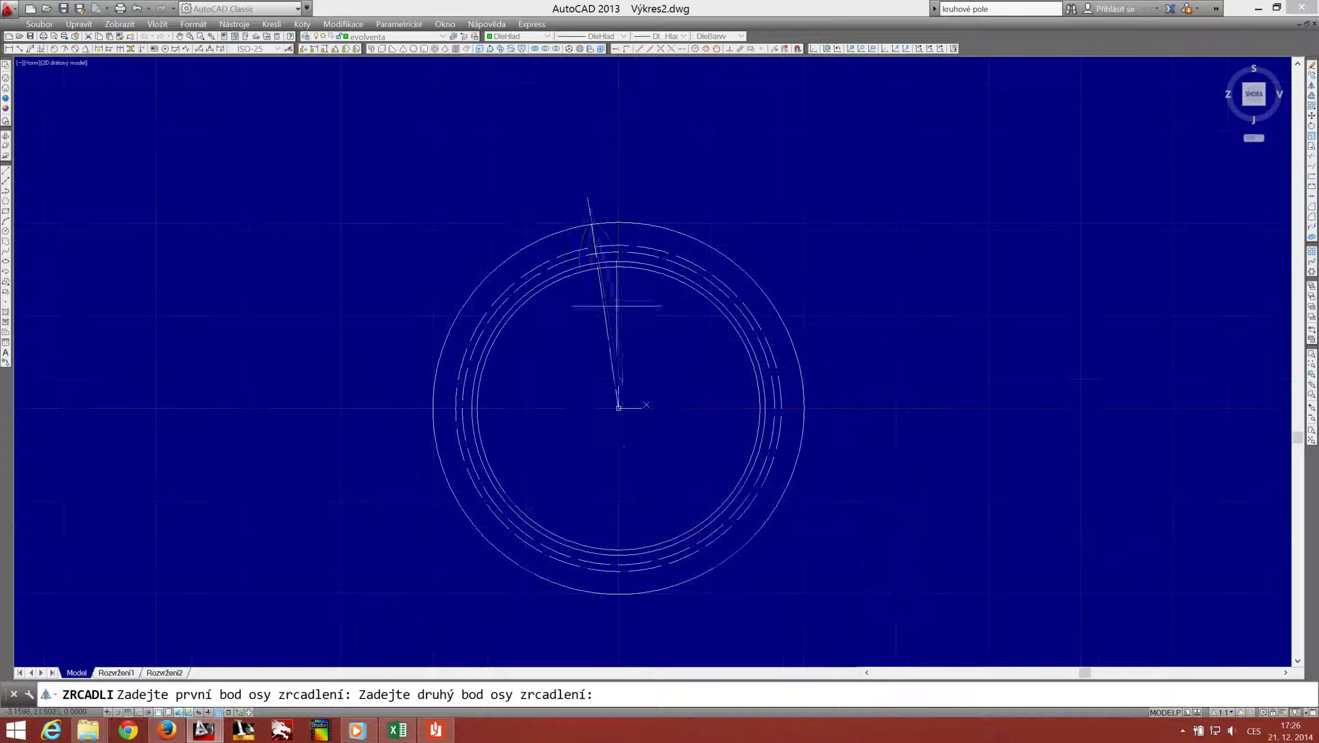
click(619, 406)
key(Return)
Step: Start the polar array command
scroll(596, 319, up, 2)
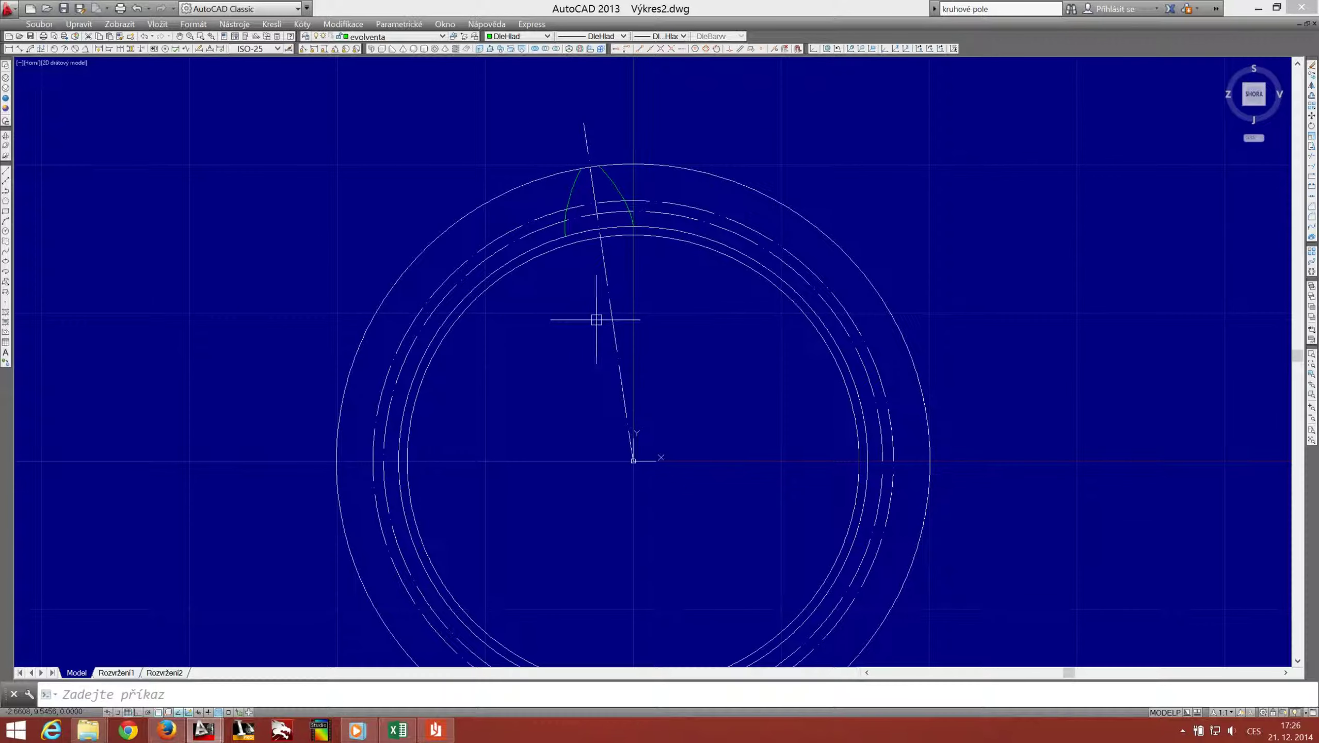
click(405, 35)
click(1311, 105)
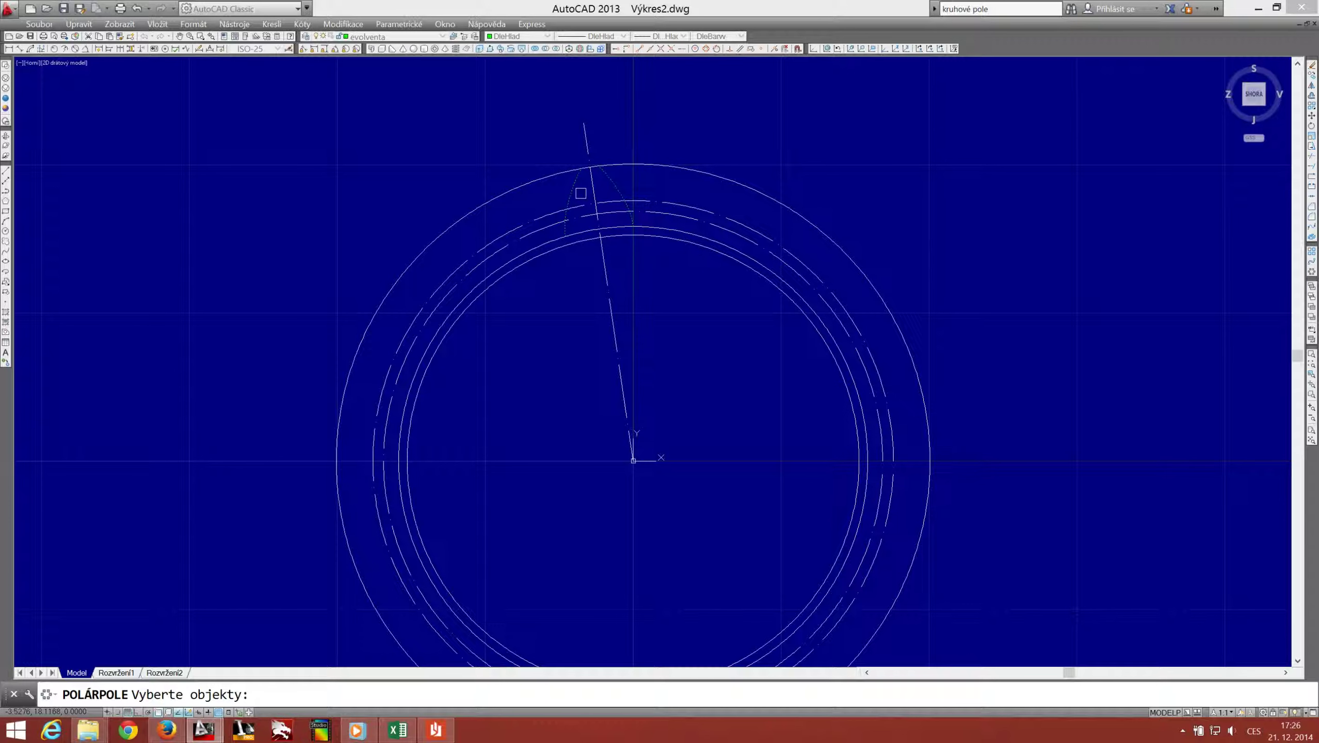
Step: Polar-array both tooth flanks around centre 0,0,0 with 15 items (Položky)
key(Return)
key(Return)
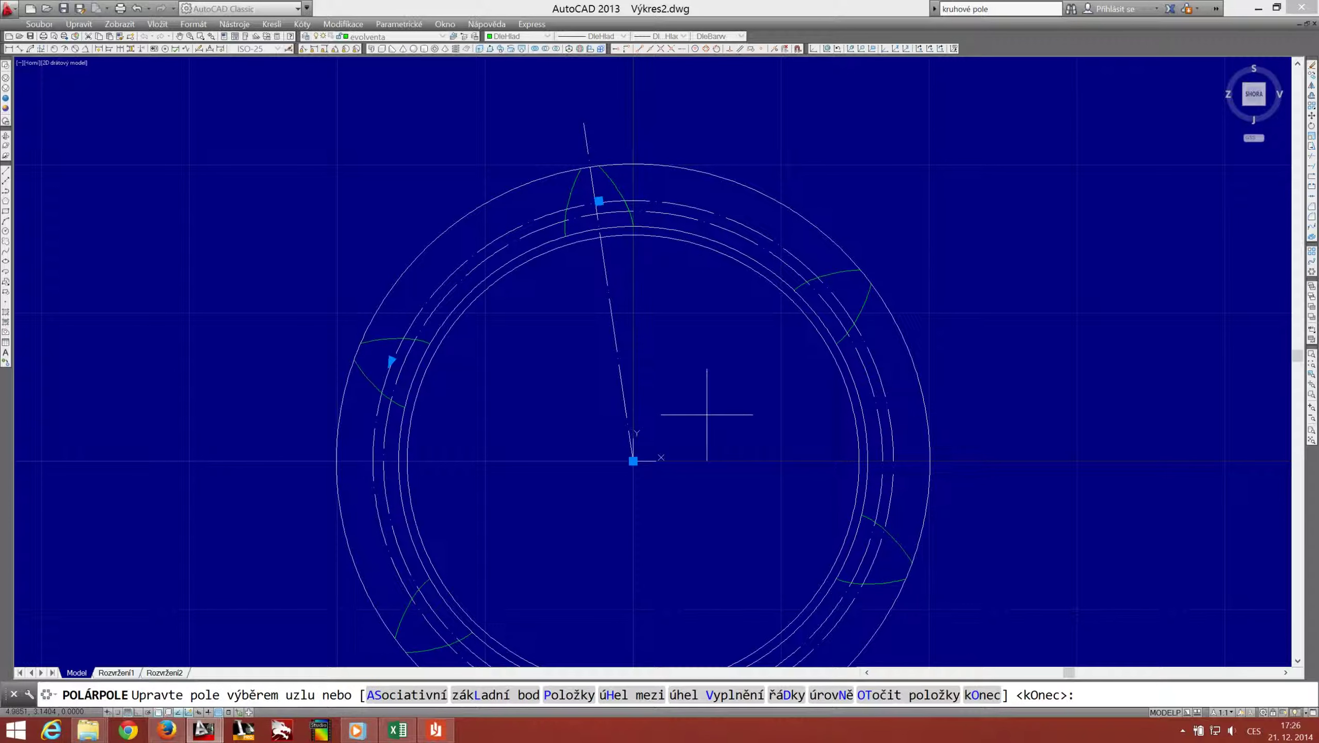
text(p)
key(Return)
text(15)
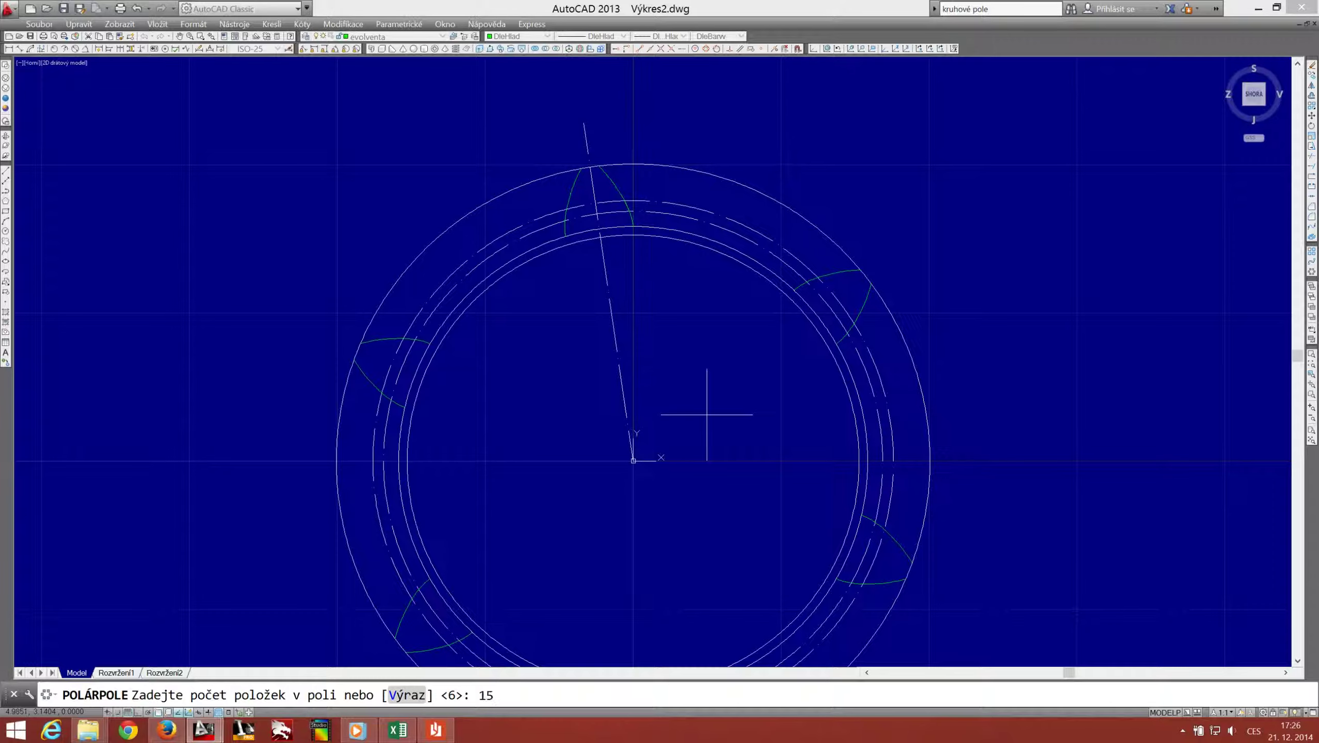
key(Return)
scroll(775, 415, down, 2)
key(Return)
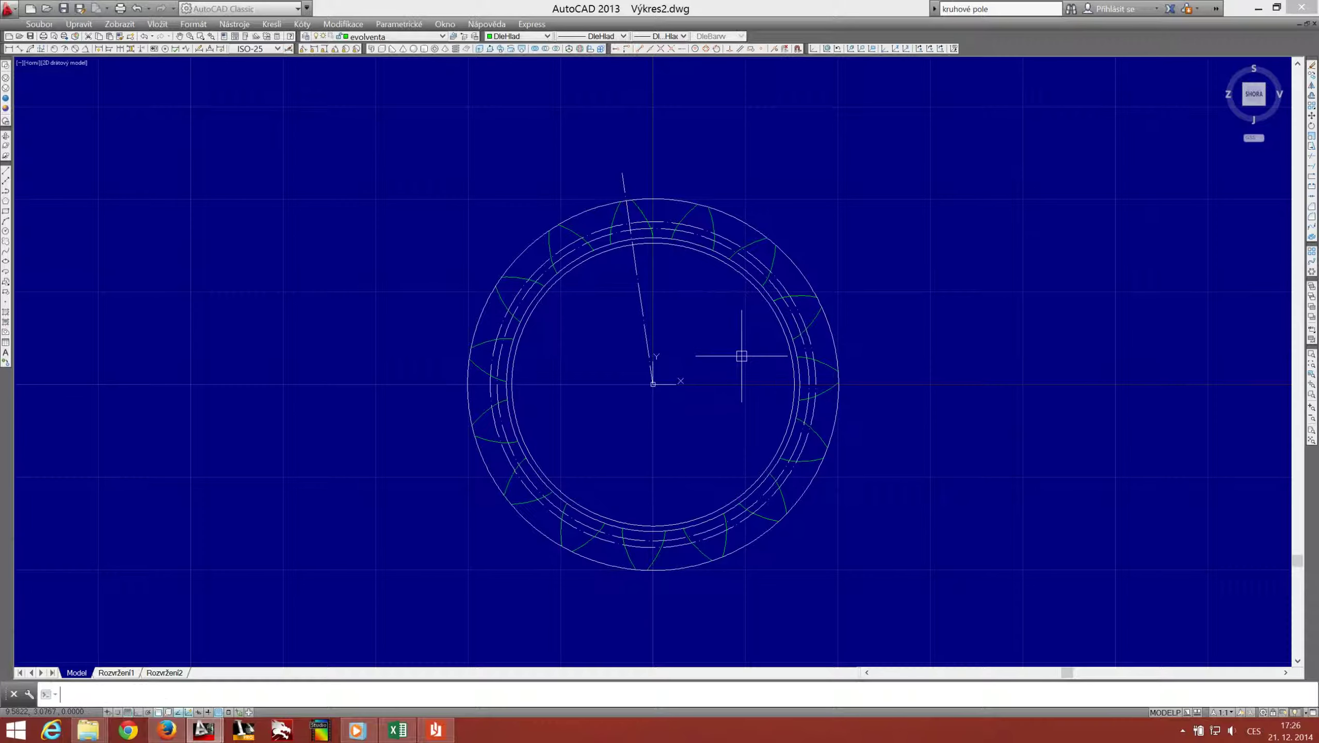
scroll(1156, 442, up, 1)
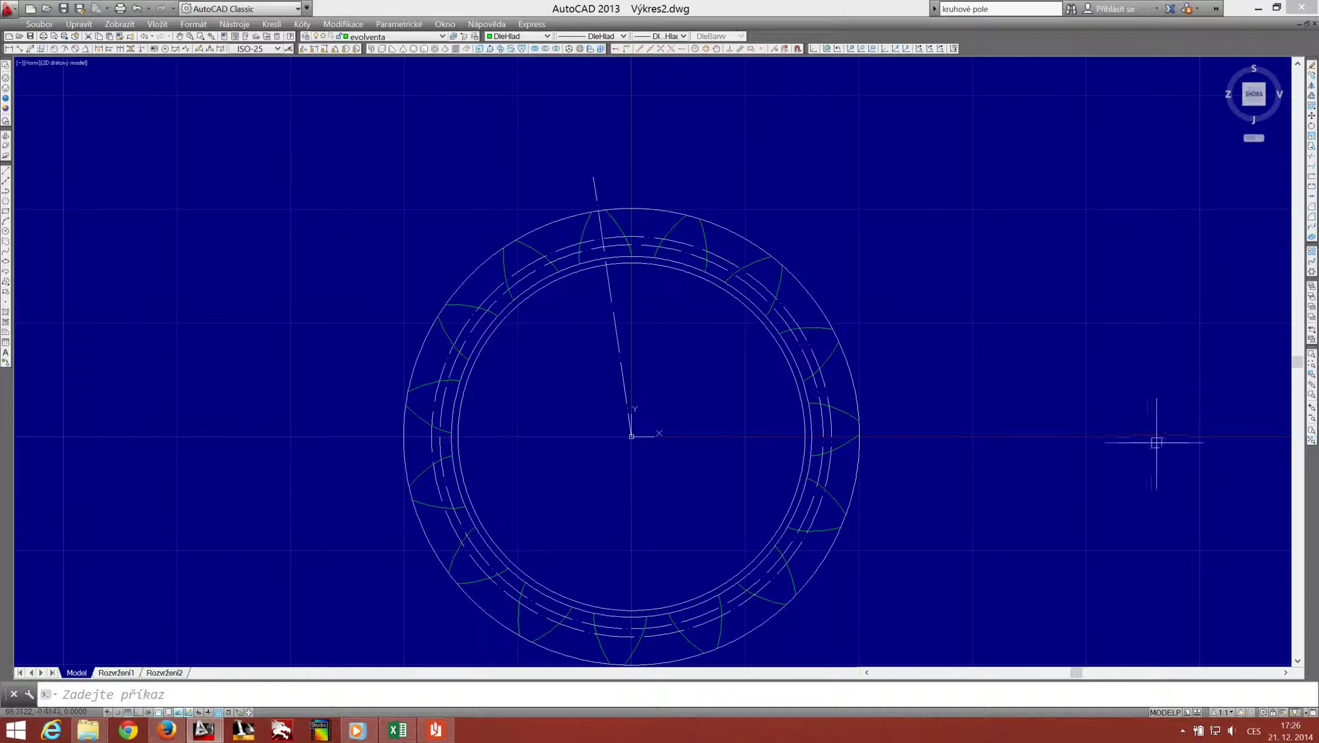